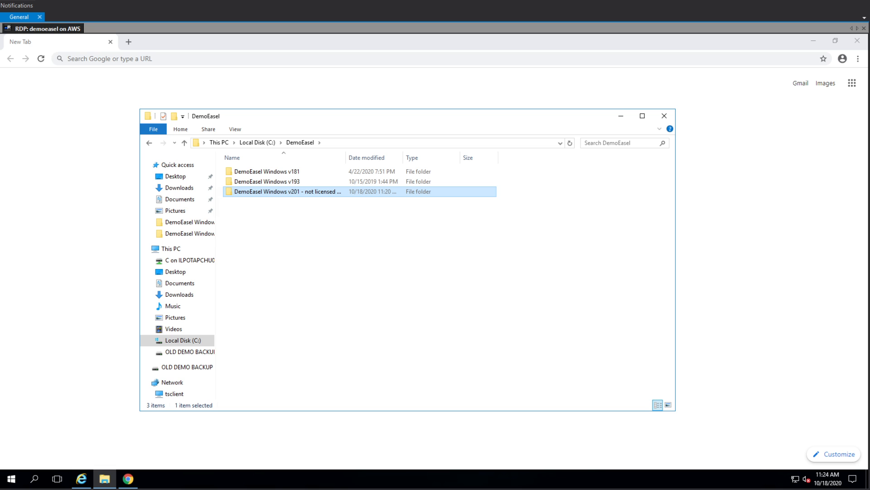
Step: Launch DemoEasel v201 from its "not licensed yet" folder and start it with the Evaluation License
{"action": "double_click", "coordinate": [274, 195]}
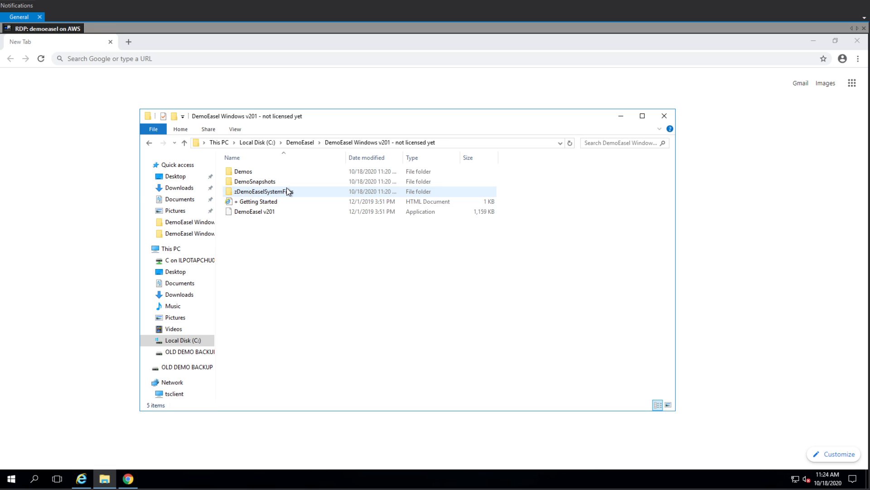
{"action": "double_click", "coordinate": [261, 213]}
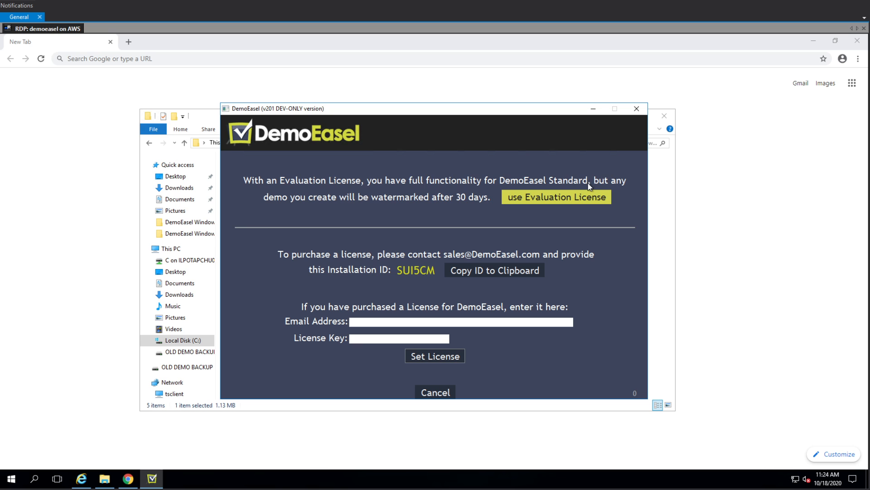
{"action": "left_click", "coordinate": [580, 202]}
{"action": "left_click", "coordinate": [365, 392]}
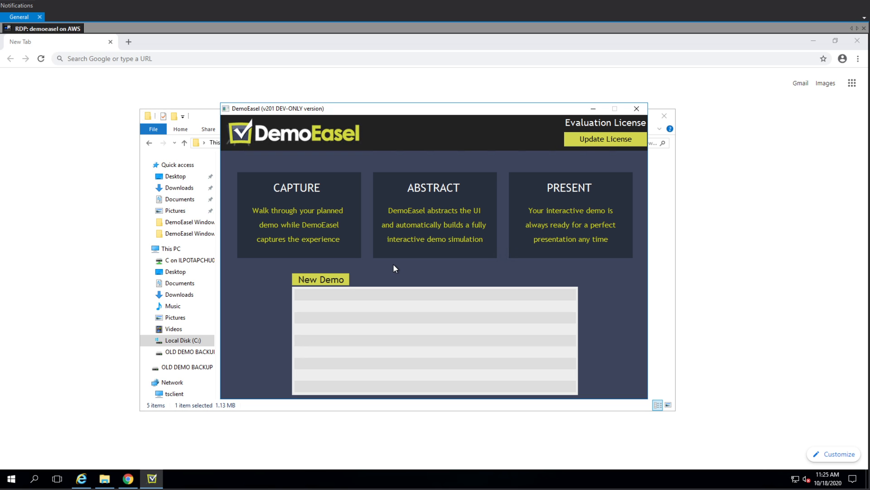
Step: Start capturing a new demo and bring the Chrome new tab page to the front
{"action": "left_click", "coordinate": [323, 283]}
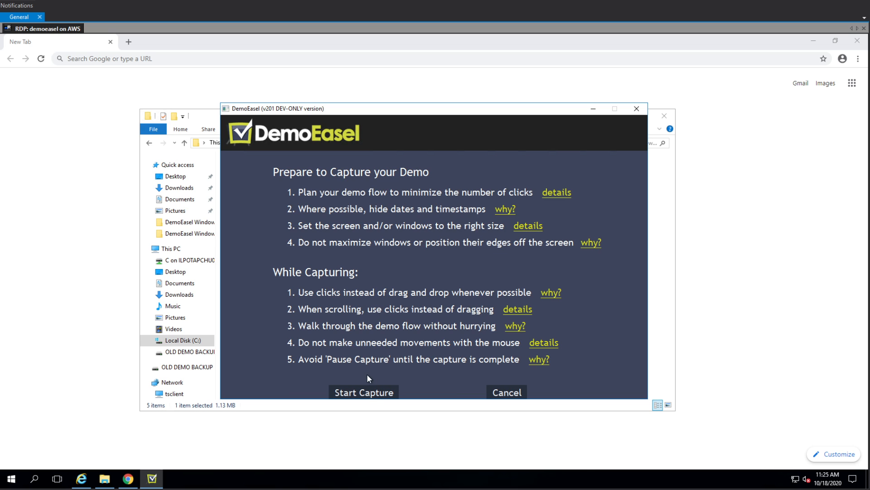
{"action": "left_click", "coordinate": [365, 396]}
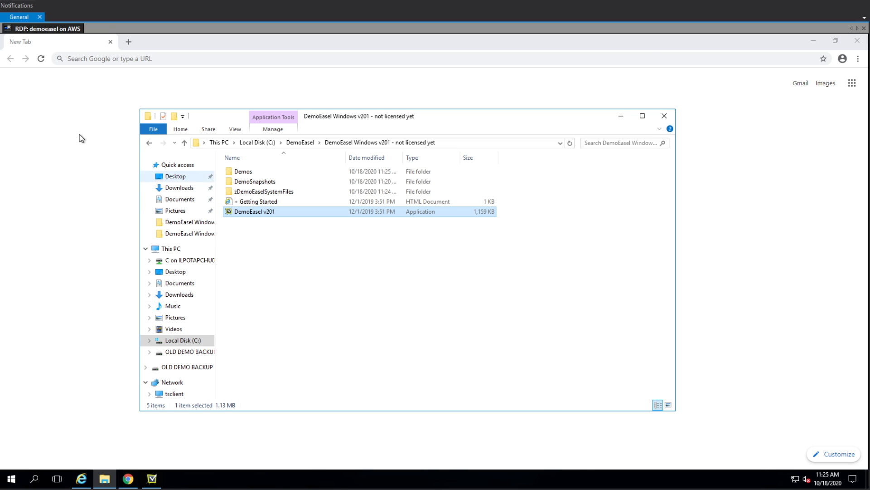
{"action": "left_click", "coordinate": [76, 111]}
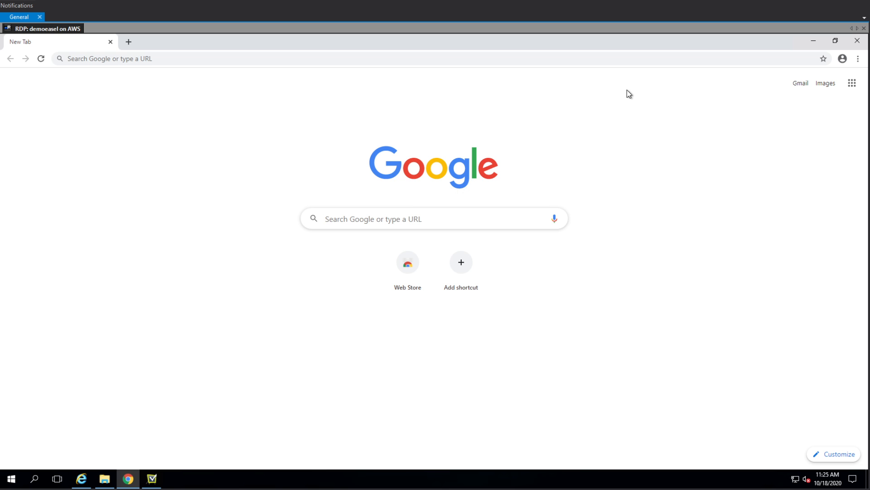
Step: Switch Chrome to full screen and back, and enter "aslkdjaskldjklasjd" in the Google search box
{"action": "key", "text": "F11"}
{"action": "key", "text": "F11"}
{"action": "left_click", "coordinate": [445, 222]}
{"action": "type", "text": "aslkdjaskldjklasjd"}
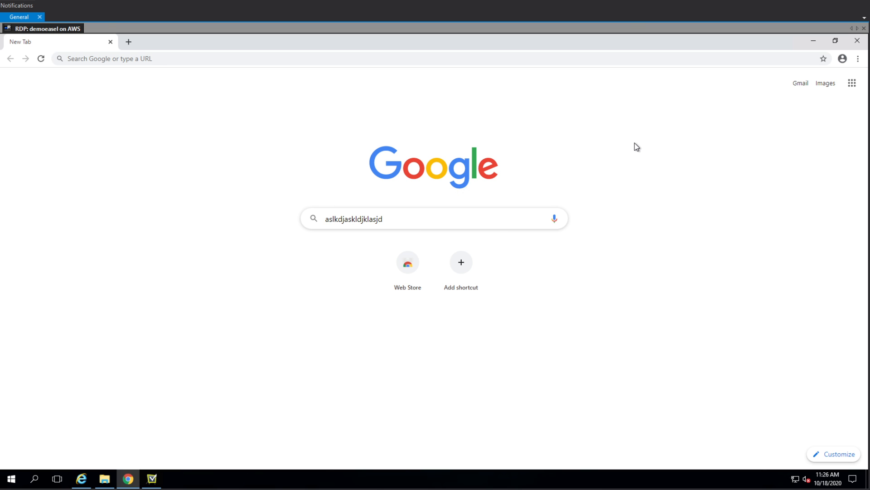
Step: Open the Gmail page with Chrome in full screen, and exit full screen
{"action": "key", "text": "F11"}
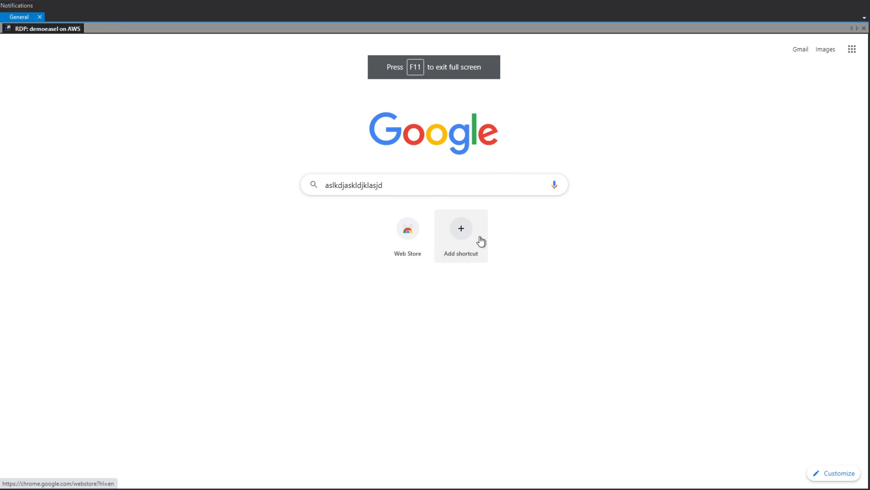
{"action": "left_click", "coordinate": [799, 50]}
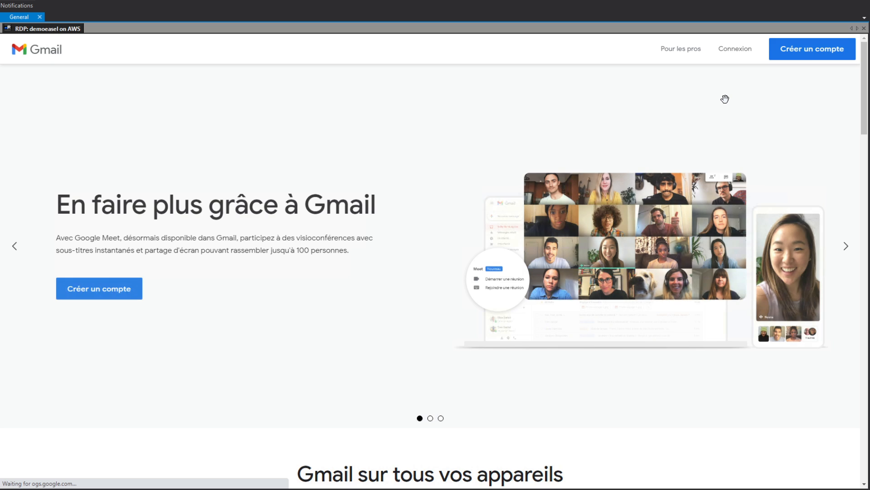
{"action": "key", "text": "F11"}
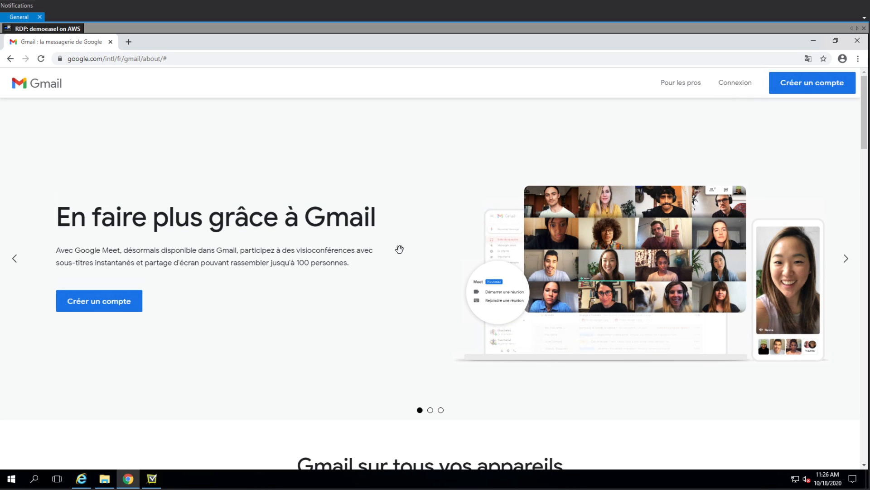
Step: Switch to DemoEasel, pause the capture and start abstracting the demo
{"action": "left_click", "coordinate": [152, 478]}
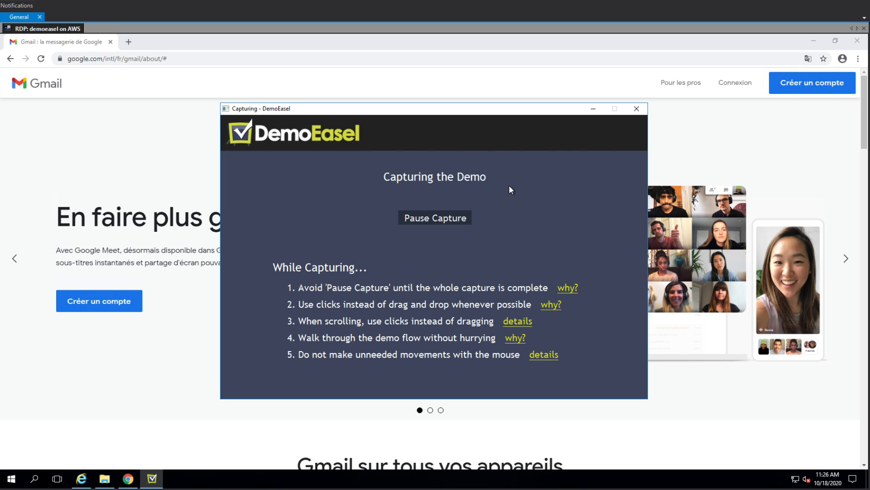
{"action": "left_click", "coordinate": [432, 219]}
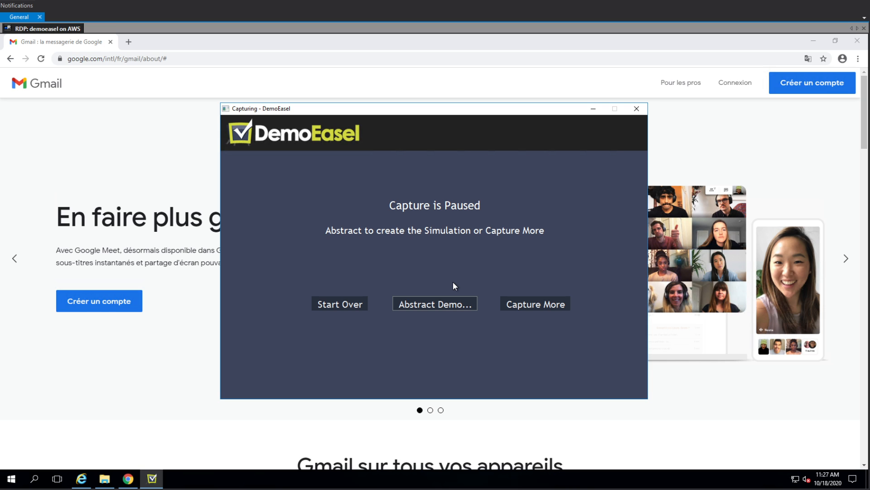
{"action": "left_click", "coordinate": [439, 303]}
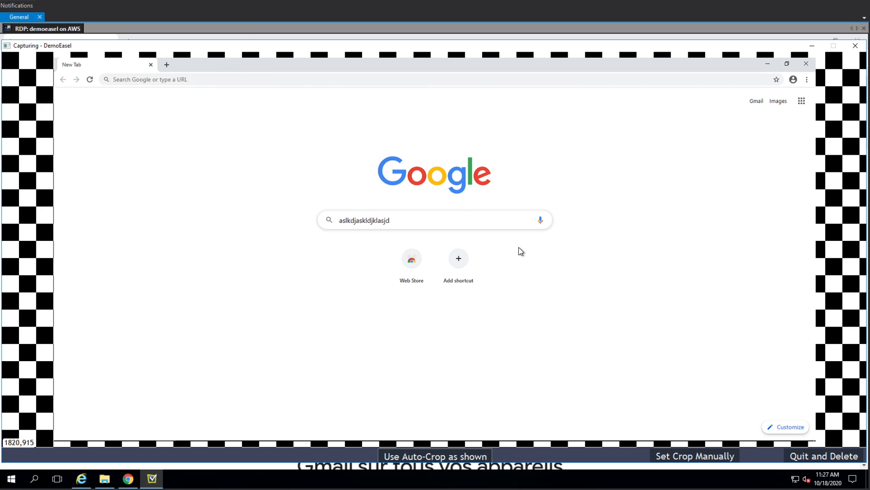
Step: Manually set the demo's crop to the entire captured screen at 1820 x 953, checking the lower right corner in zoom
{"action": "left_click", "coordinate": [687, 458]}
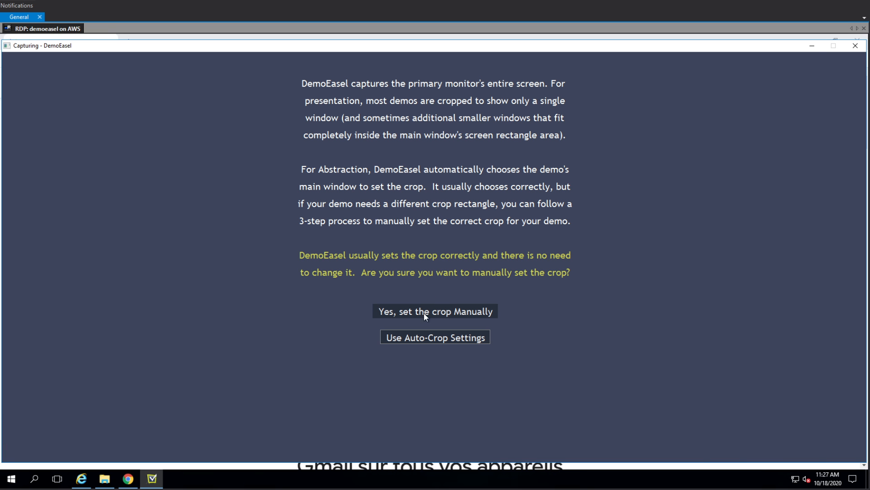
{"action": "left_click", "coordinate": [439, 316]}
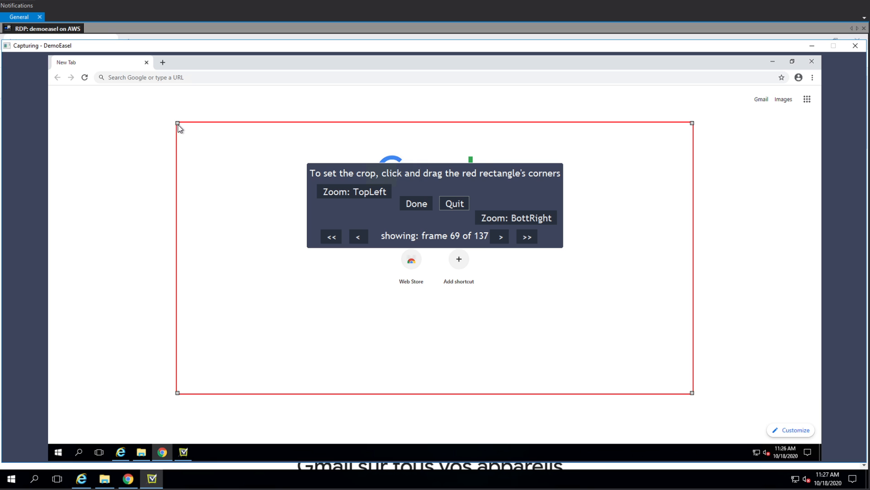
{"action": "left_click_drag", "start_coordinate": [179, 126], "coordinate": [45, 54]}
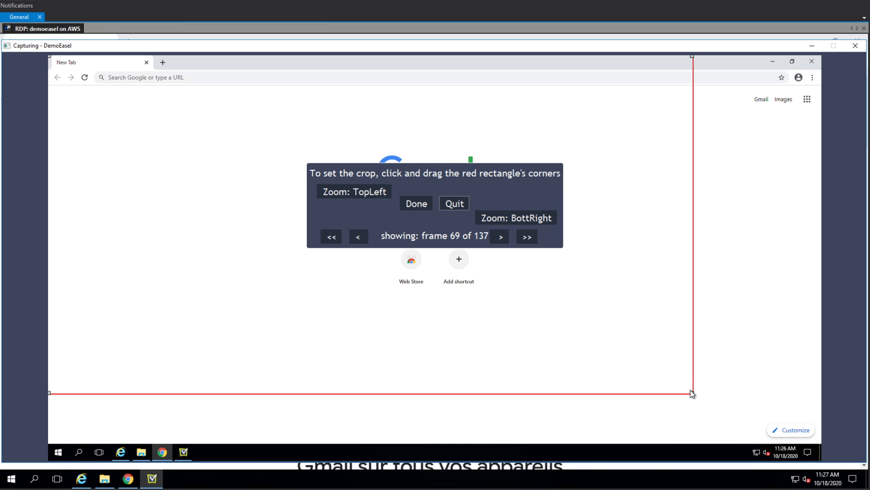
{"action": "left_click_drag", "start_coordinate": [692, 392], "coordinate": [832, 461]}
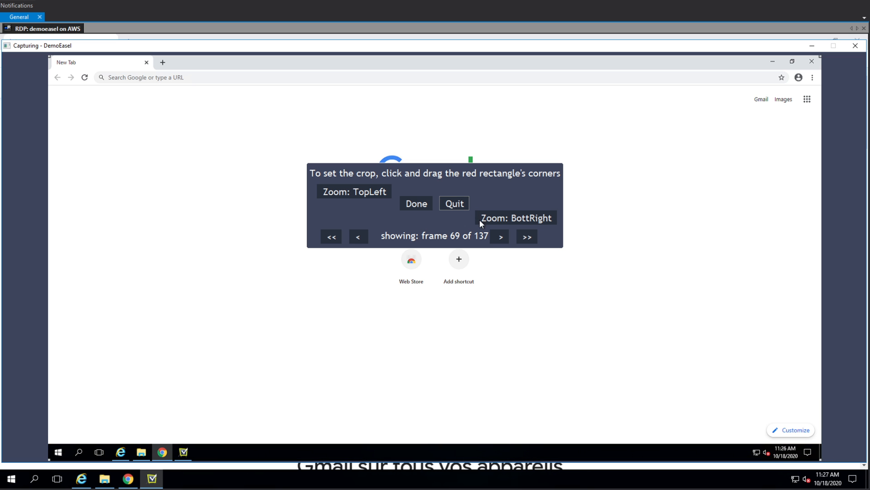
{"action": "left_click", "coordinate": [512, 219]}
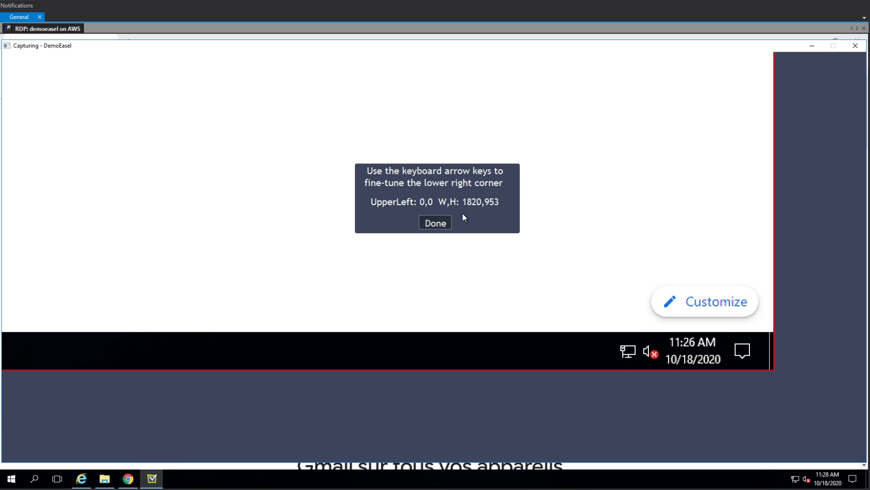
{"action": "left_click", "coordinate": [435, 224]}
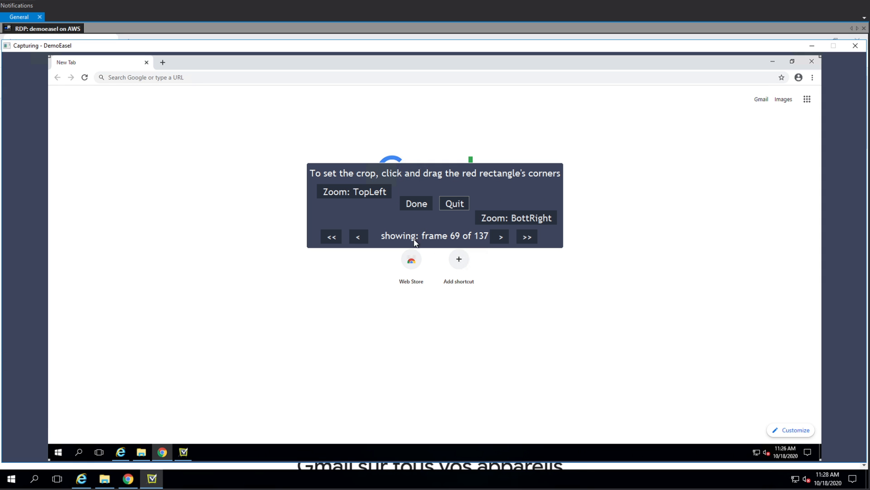
{"action": "left_click", "coordinate": [447, 207]}
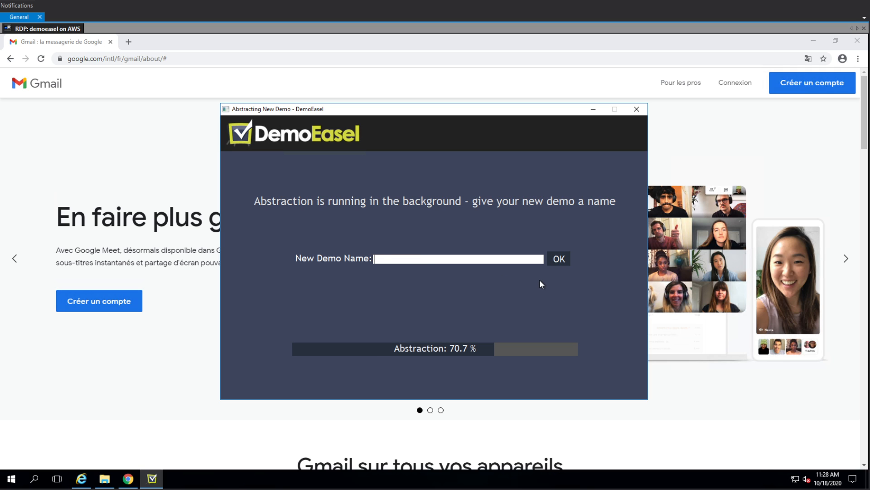
Step: Name the new demo Demo1 and reopen it from the list of demos
{"action": "type", "text": "Demo1"}
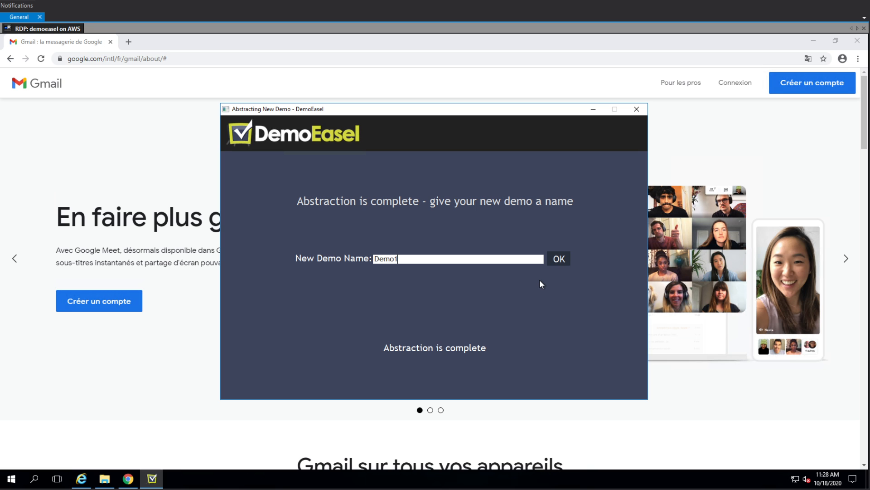
{"action": "left_click", "coordinate": [558, 259]}
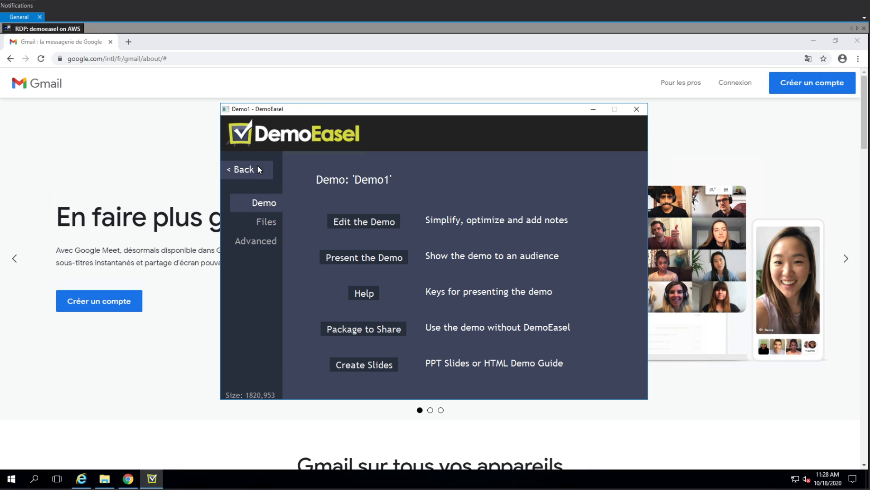
{"action": "left_click", "coordinate": [258, 169]}
{"action": "double_click", "coordinate": [444, 296]}
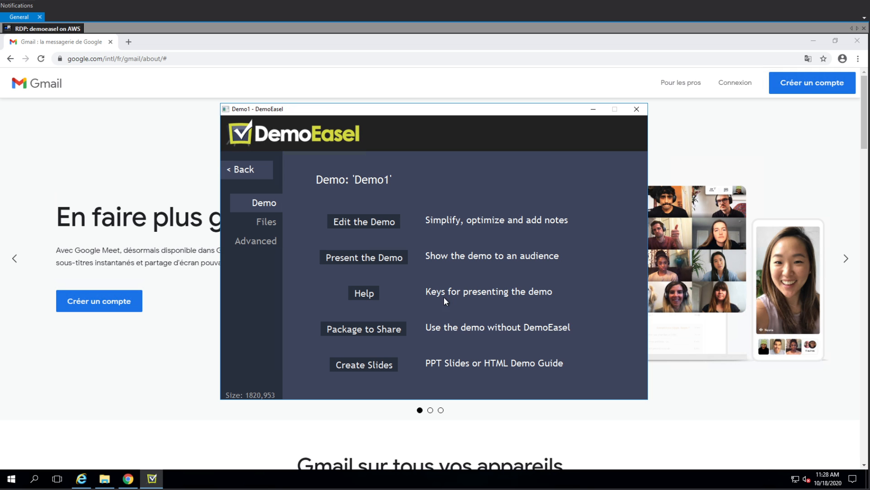
Step: Present Demo1 and play through its opening hotspots, from the folder window to the empty Google search page
{"action": "left_click", "coordinate": [361, 254]}
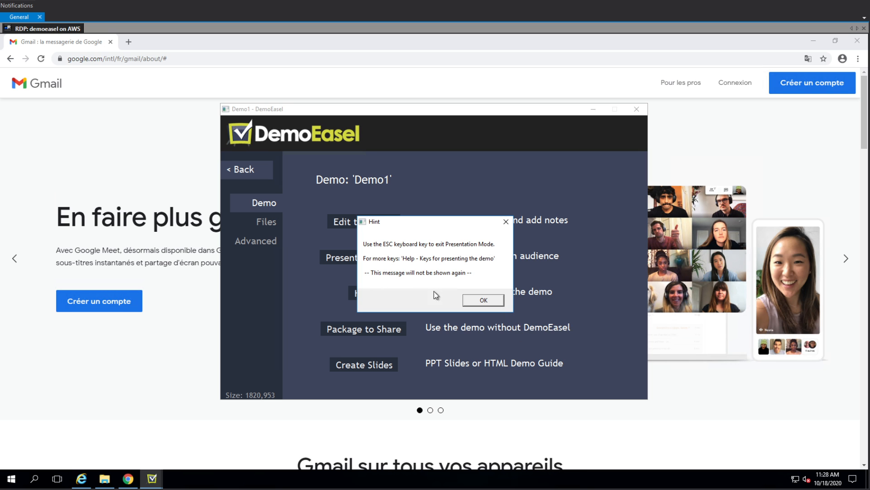
{"action": "left_click", "coordinate": [489, 299]}
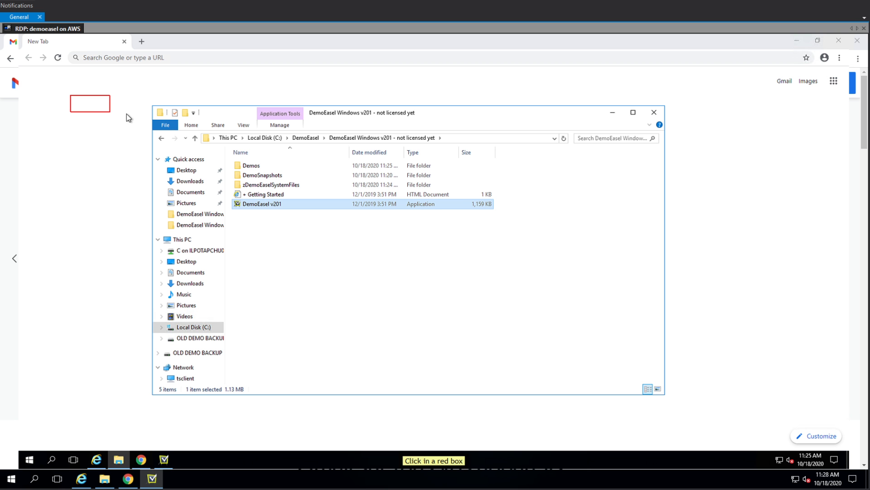
{"action": "left_click", "coordinate": [101, 106]}
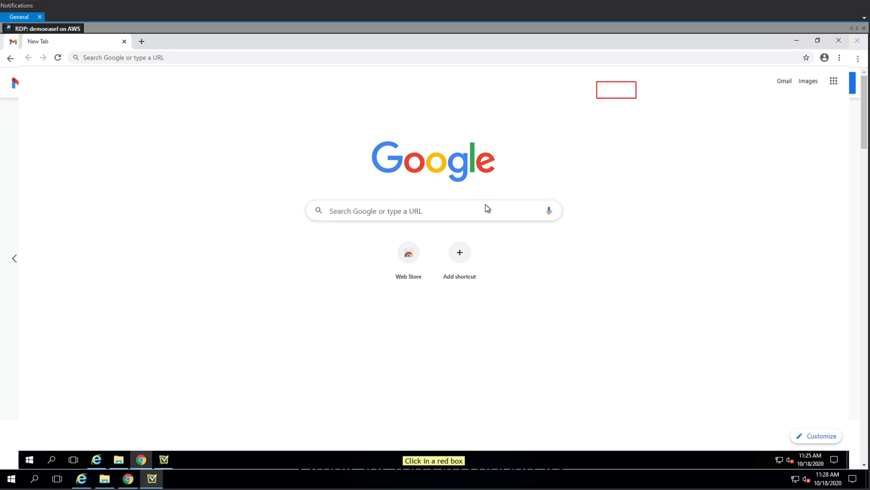
{"action": "left_click", "coordinate": [611, 92]}
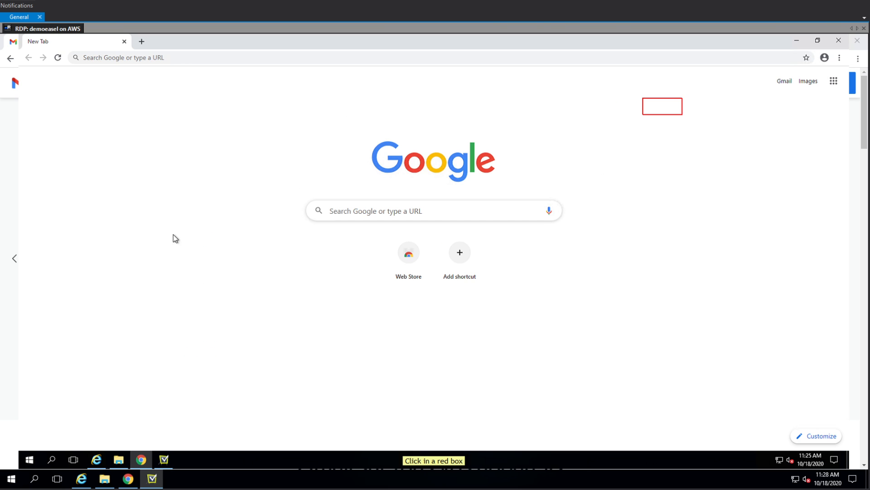
{"action": "left_click", "coordinate": [663, 107]}
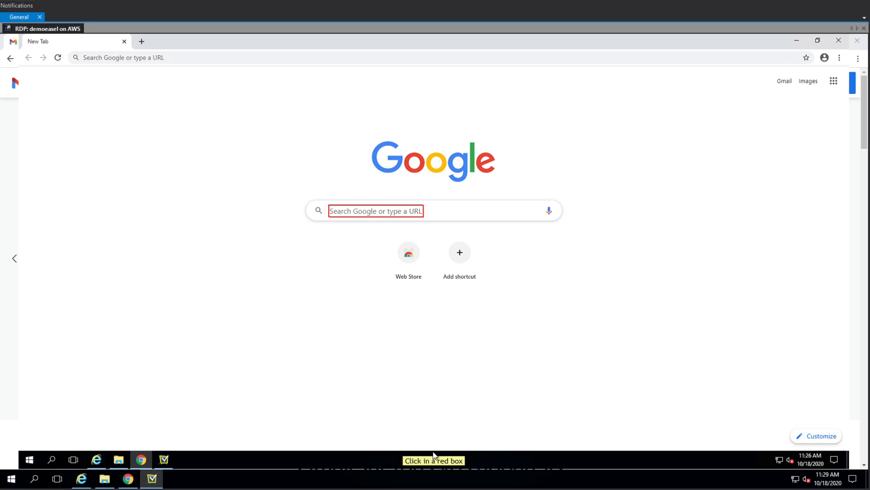
Step: Replay the search box entry "aslkdjaskldjklasjd" in the presentation and advance past it
{"action": "left_click", "coordinate": [399, 213]}
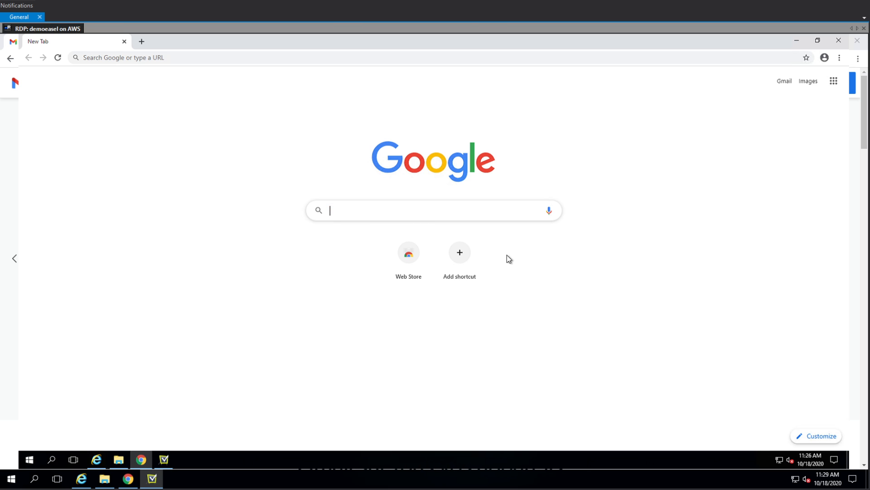
{"action": "type", "text": "aslkdjaskldjklasjd"}
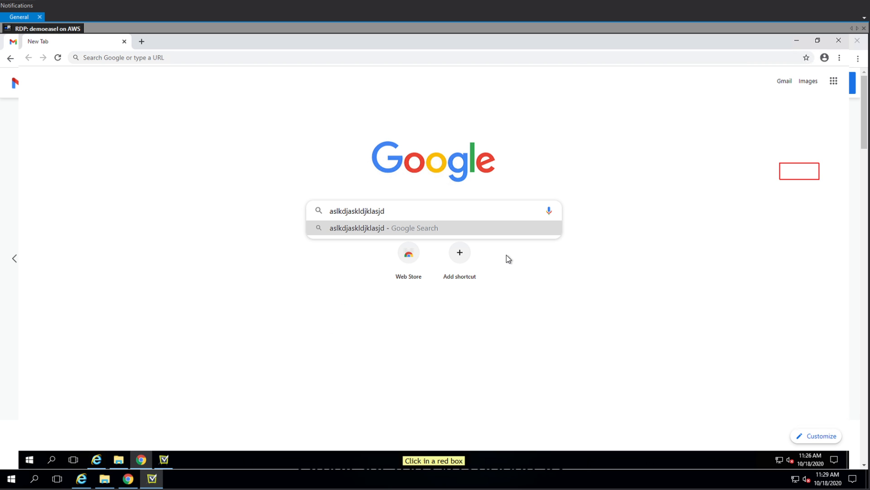
{"action": "left_click", "coordinate": [811, 170]}
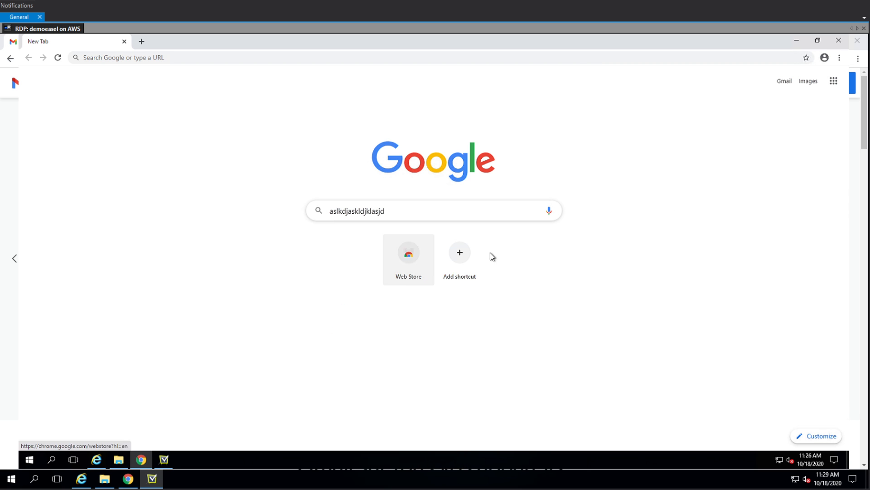
Step: Play the remaining hotspots of the Demo1 presentation through the full-screen Google page and Gmail page, then exit at the end
{"action": "left_click", "coordinate": [700, 138]}
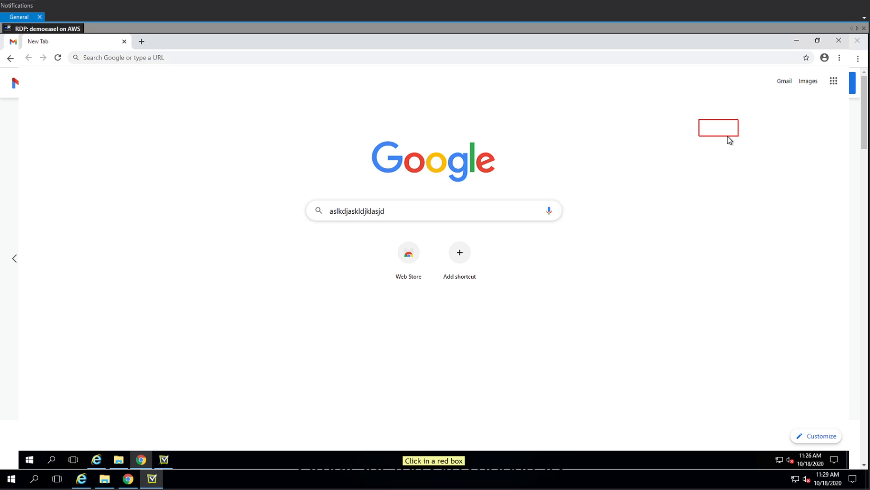
{"action": "left_click", "coordinate": [728, 136]}
{"action": "left_click", "coordinate": [635, 143]}
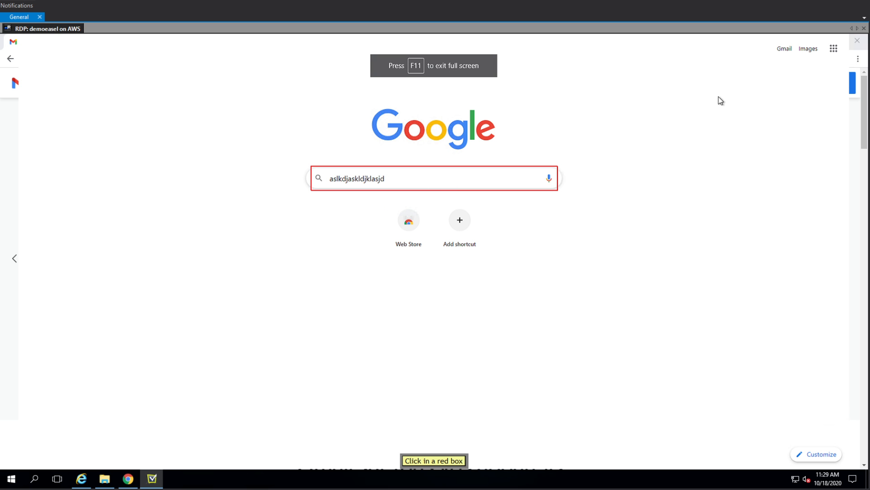
{"action": "left_click", "coordinate": [367, 178]}
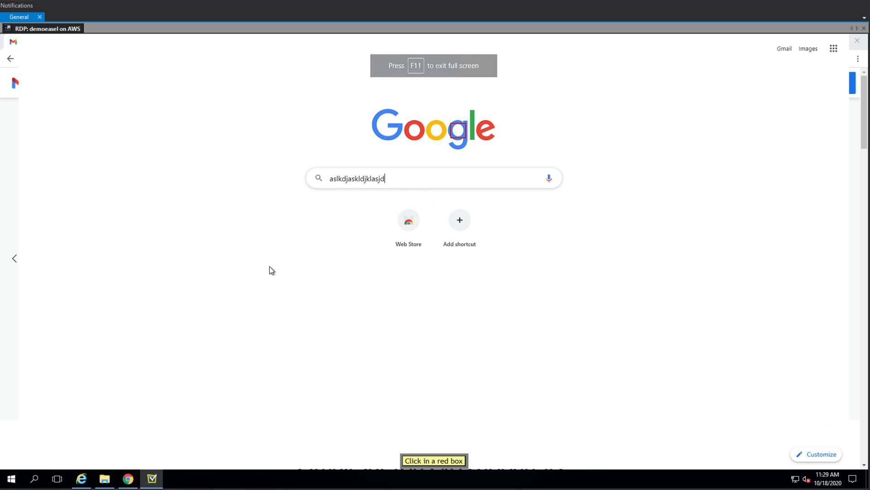
{"action": "left_click", "coordinate": [459, 132]}
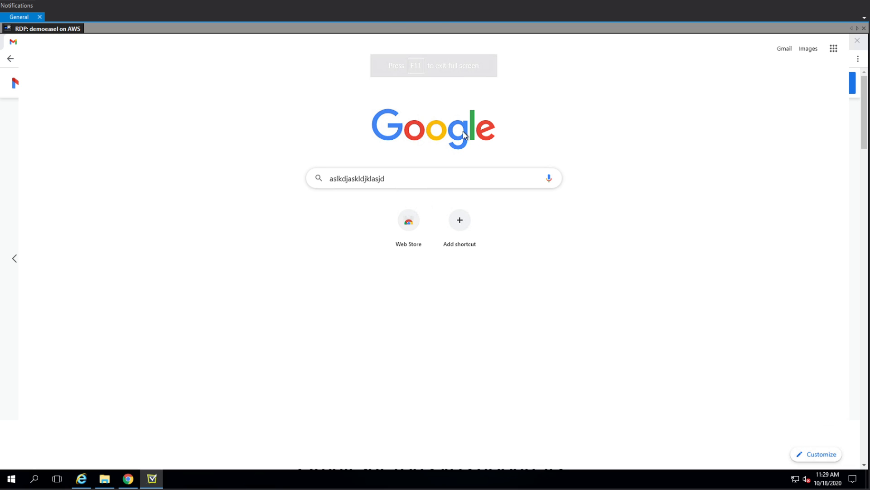
{"action": "left_click", "coordinate": [784, 49]}
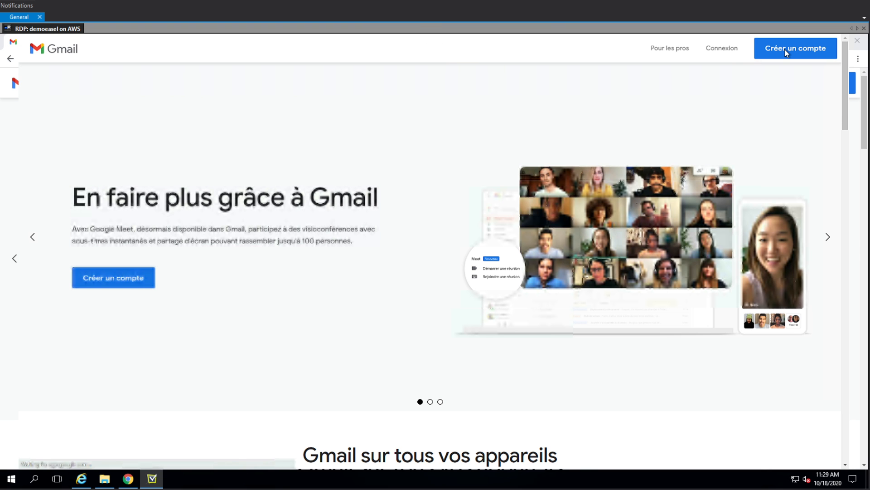
{"action": "left_click", "coordinate": [714, 100]}
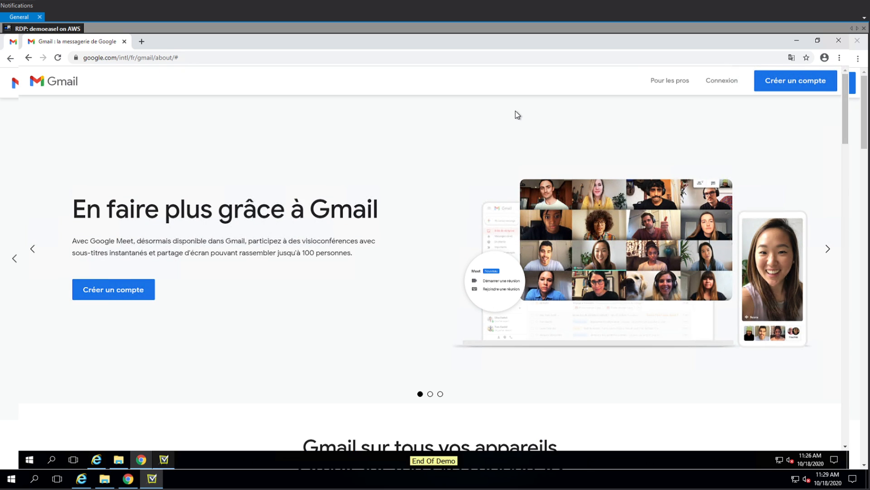
{"action": "left_click", "coordinate": [515, 112]}
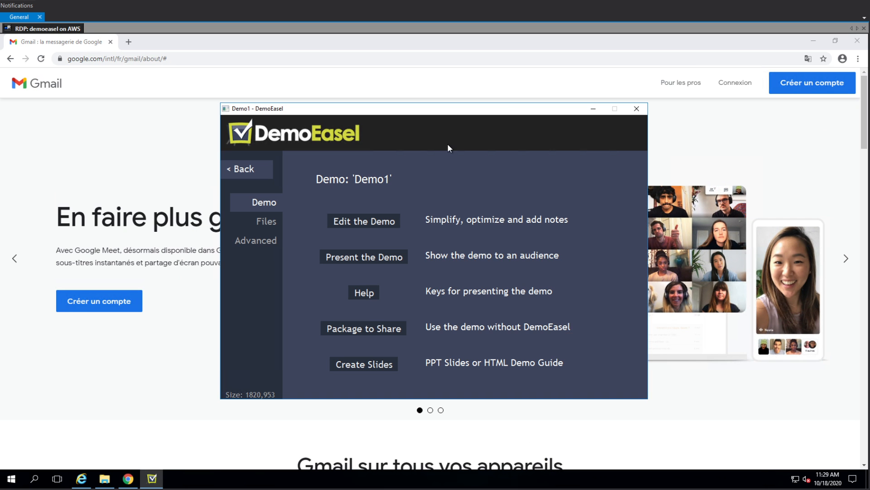
Step: Open Demo1 for editing and change the editor view to Expert
{"action": "left_click", "coordinate": [363, 222]}
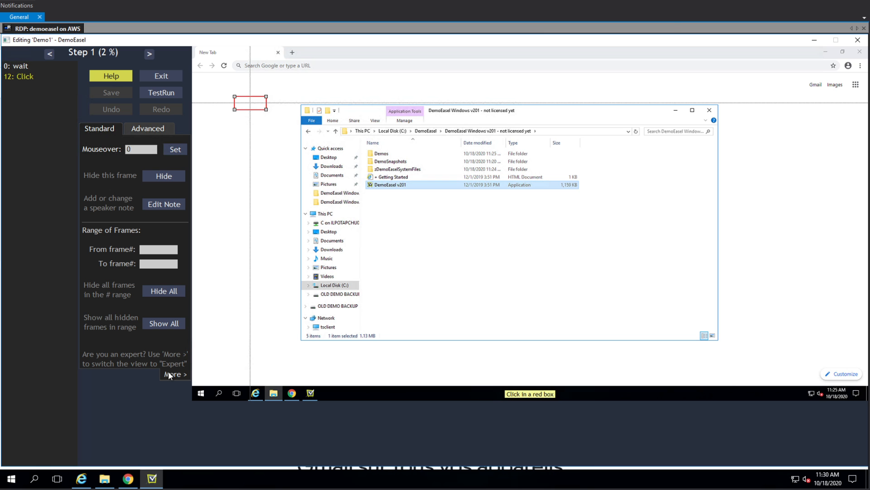
{"action": "left_click", "coordinate": [180, 373]}
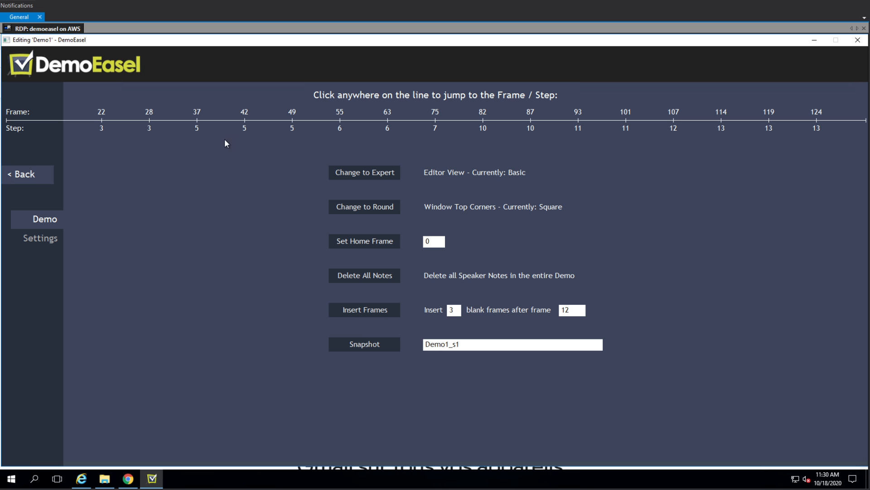
{"action": "left_click", "coordinate": [24, 172]}
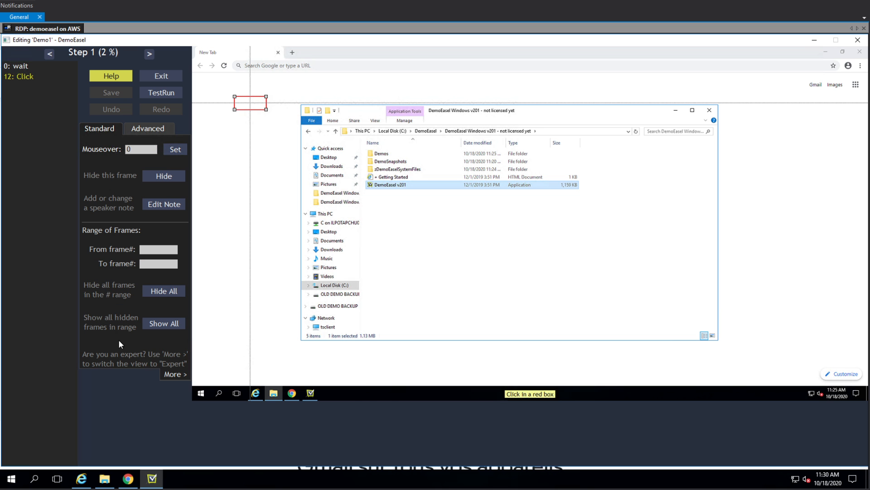
{"action": "left_click", "coordinate": [171, 371]}
{"action": "left_click", "coordinate": [369, 170]}
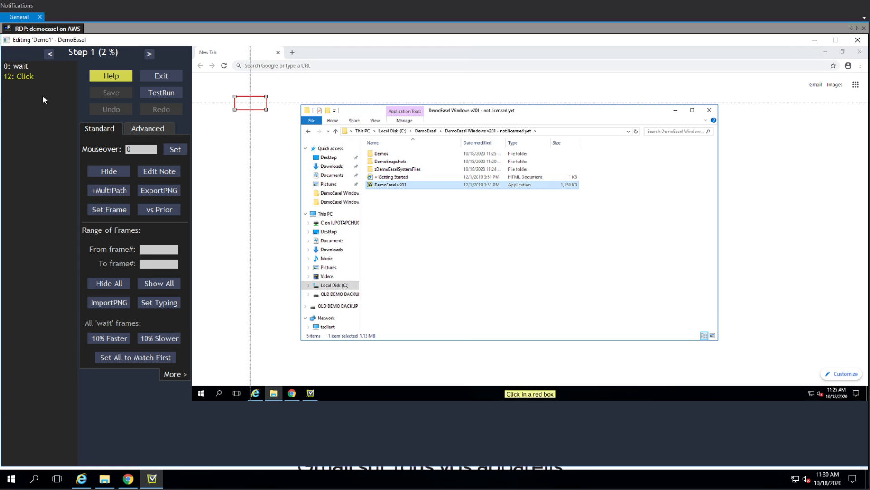
Step: Move through the demo to Step 5 and examine its wait frames 38 to 43 for the search text being entered
{"action": "key", "text": "Right"}
{"action": "key", "text": "Right"}
{"action": "key", "text": "Right"}
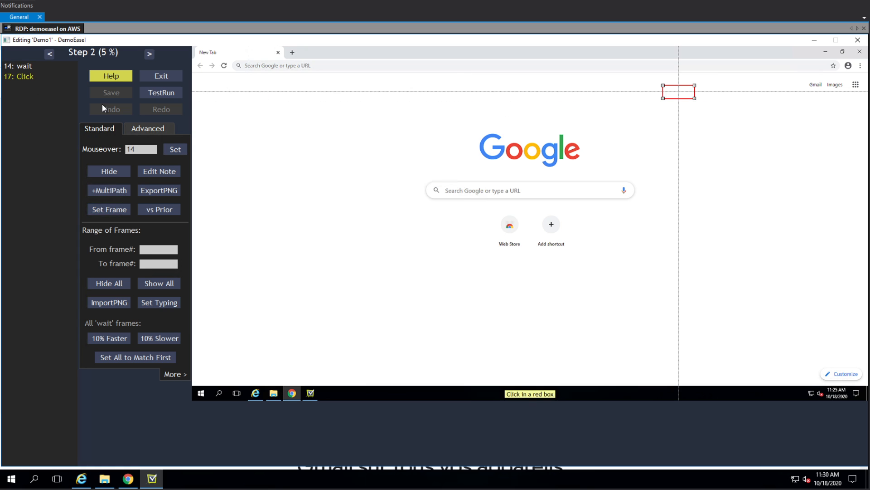
{"action": "key", "text": "Right"}
{"action": "key", "text": "Right"}
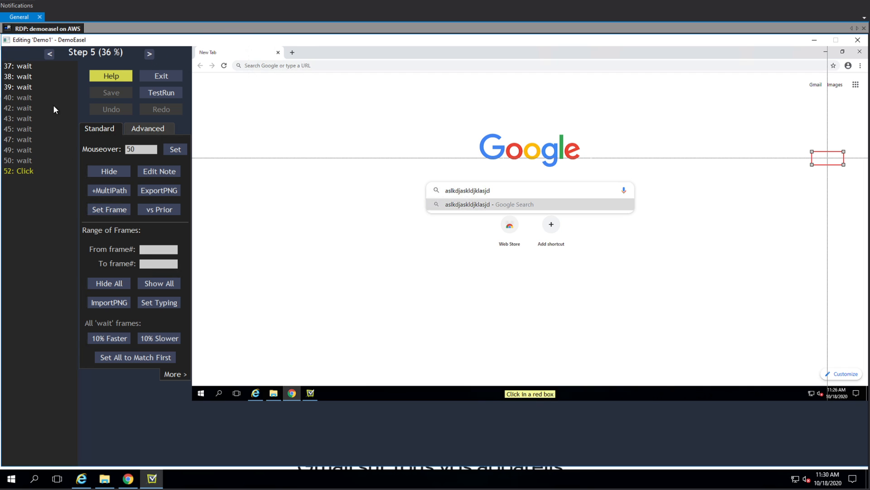
{"action": "left_click", "coordinate": [24, 108]}
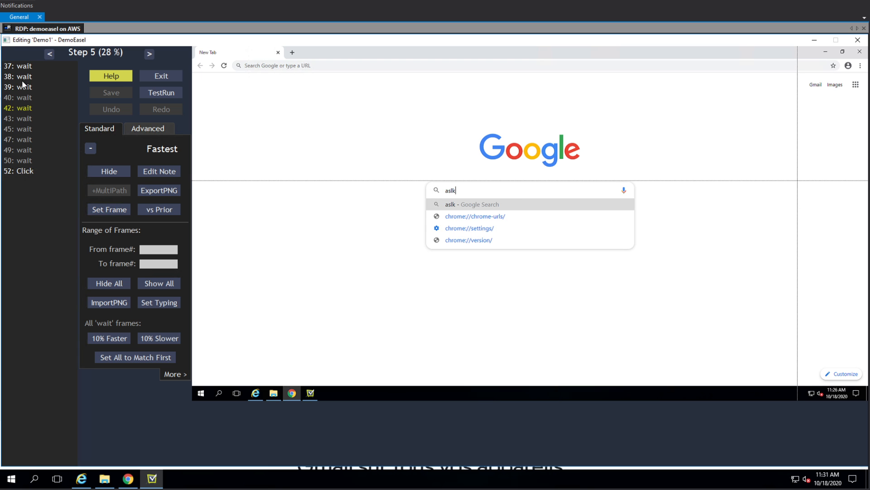
{"action": "left_click", "coordinate": [24, 87]}
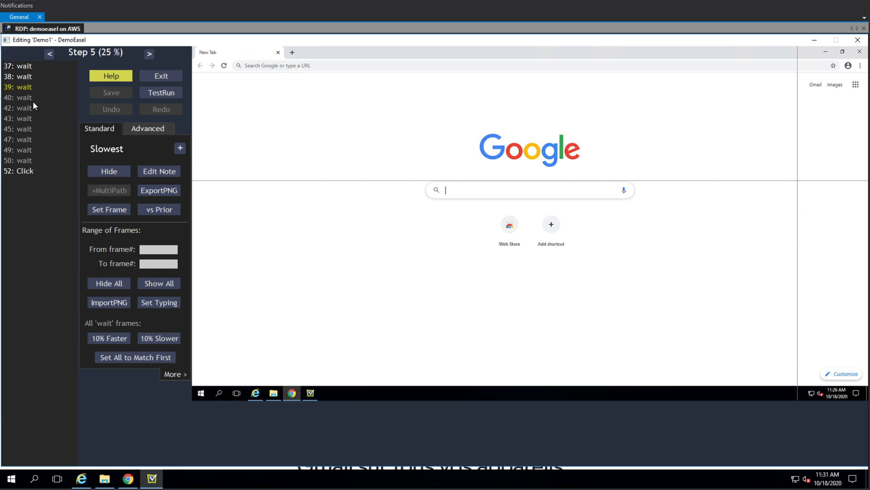
{"action": "left_click", "coordinate": [24, 76]}
{"action": "left_click", "coordinate": [23, 100]}
{"action": "left_click", "coordinate": [23, 88]}
{"action": "left_click", "coordinate": [27, 95]}
{"action": "left_click", "coordinate": [24, 109]}
{"action": "left_click", "coordinate": [26, 119]}
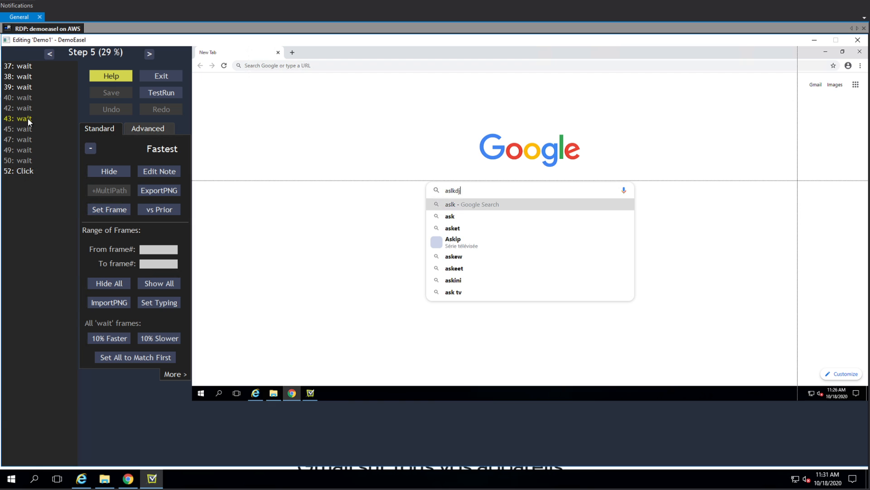
Step: Set the playback speed of Step 5's wait frames 37 and 38 to Fastest
{"action": "left_click", "coordinate": [21, 65]}
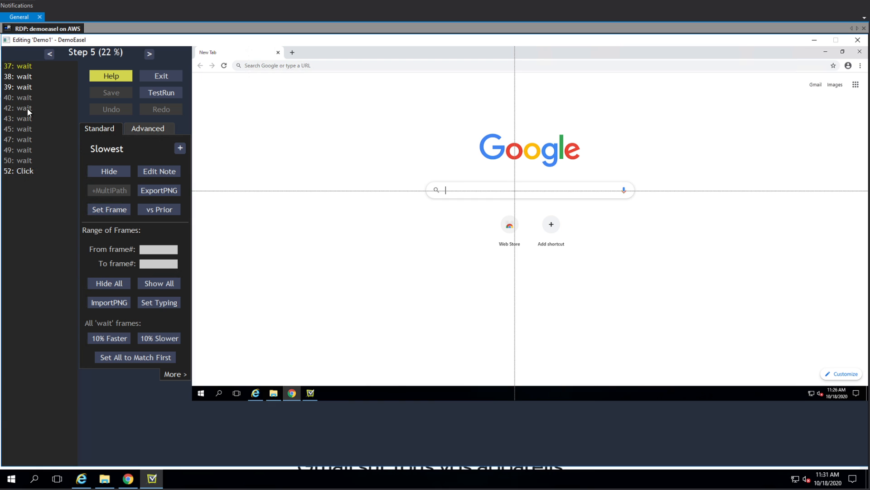
{"action": "left_click", "coordinate": [185, 148]}
{"action": "left_click", "coordinate": [185, 148]}
{"action": "left_click", "coordinate": [183, 149]}
{"action": "left_click", "coordinate": [21, 76]}
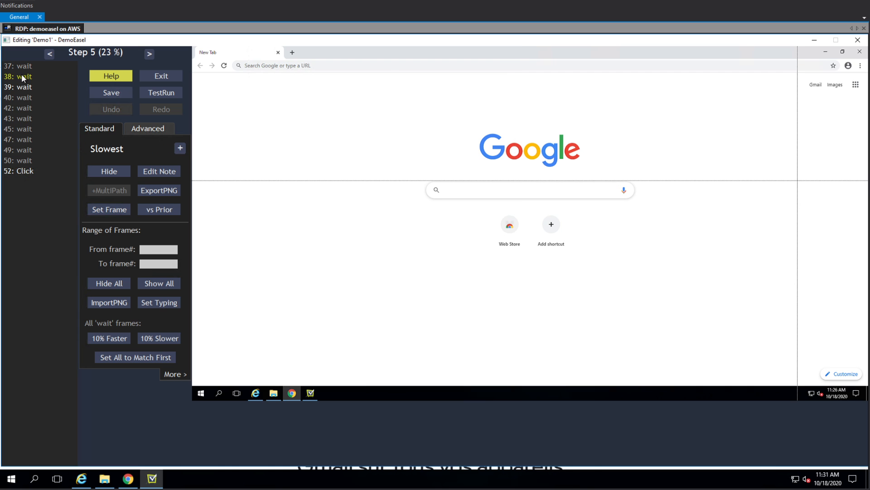
{"action": "left_click", "coordinate": [181, 148]}
{"action": "left_click", "coordinate": [181, 149]}
{"action": "left_click", "coordinate": [181, 148]}
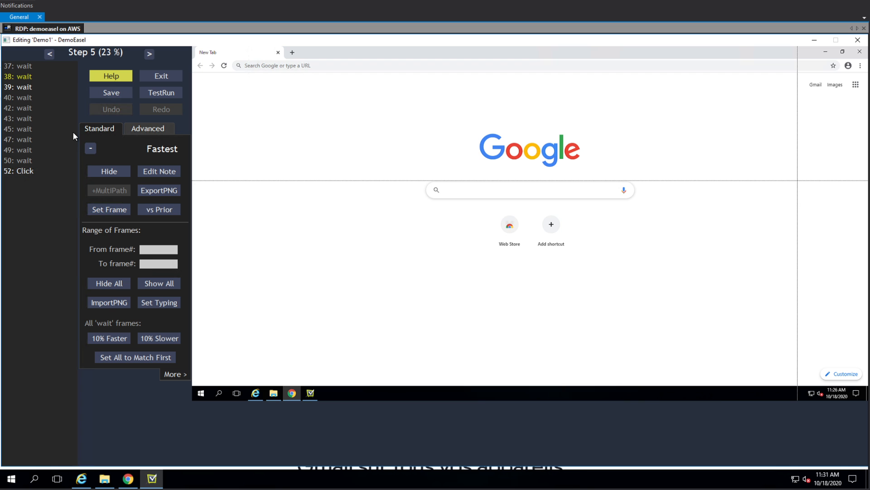
Step: Compare the frames of Step 5 and hide its wait frames 37, 38 and 39
{"action": "scroll", "coordinate": [74, 136], "scroll_direction": "down", "scroll_amount": 9}
{"action": "scroll", "coordinate": [75, 136], "scroll_direction": "up", "scroll_amount": 1}
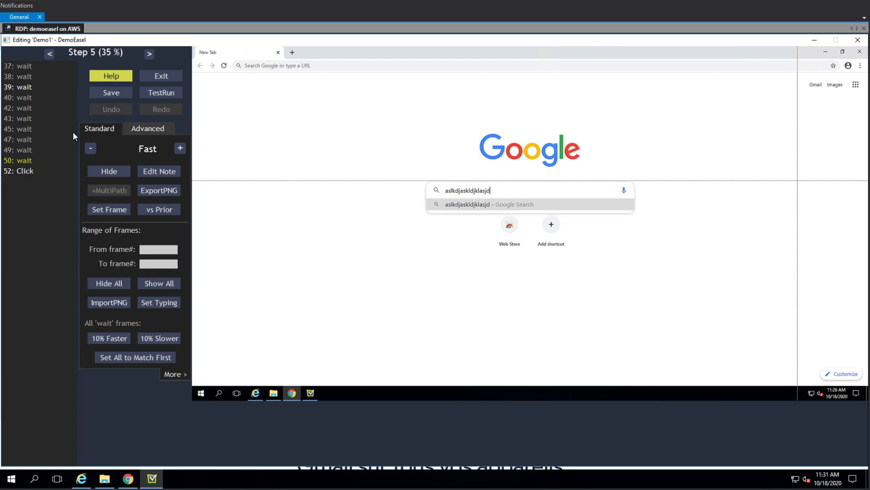
{"action": "scroll", "coordinate": [73, 132], "scroll_direction": "up", "scroll_amount": 7}
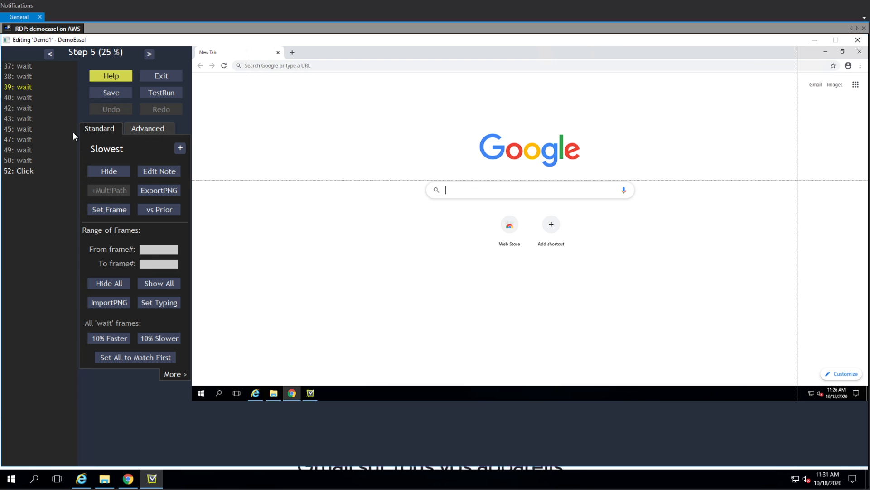
{"action": "scroll", "coordinate": [72, 132], "scroll_direction": "up", "scroll_amount": 1}
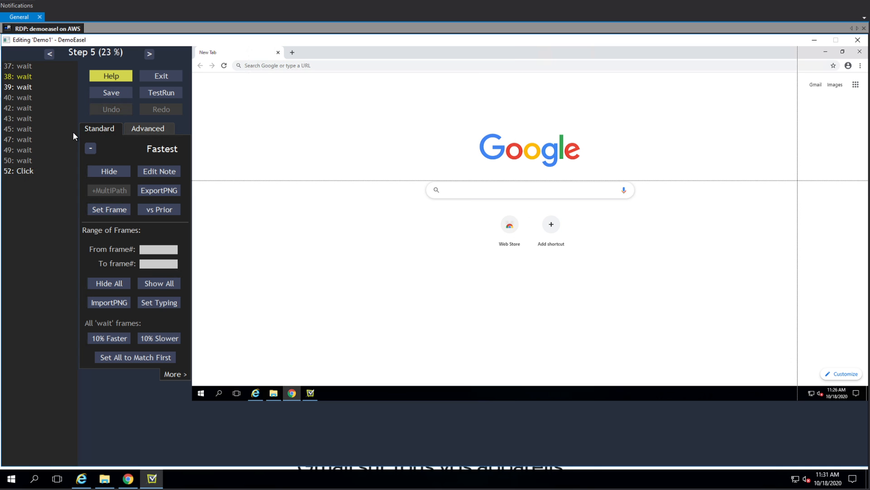
{"action": "scroll", "coordinate": [72, 131], "scroll_direction": "down", "scroll_amount": 1}
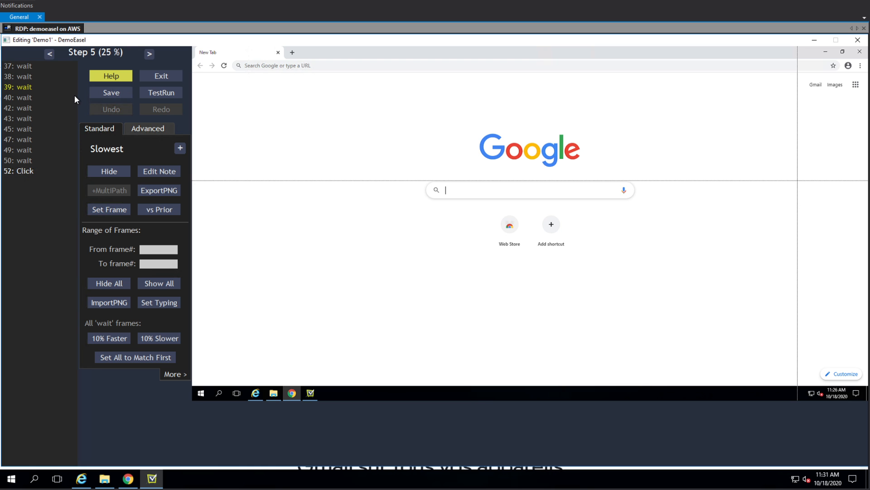
{"action": "scroll", "coordinate": [75, 97], "scroll_direction": "up", "scroll_amount": 1}
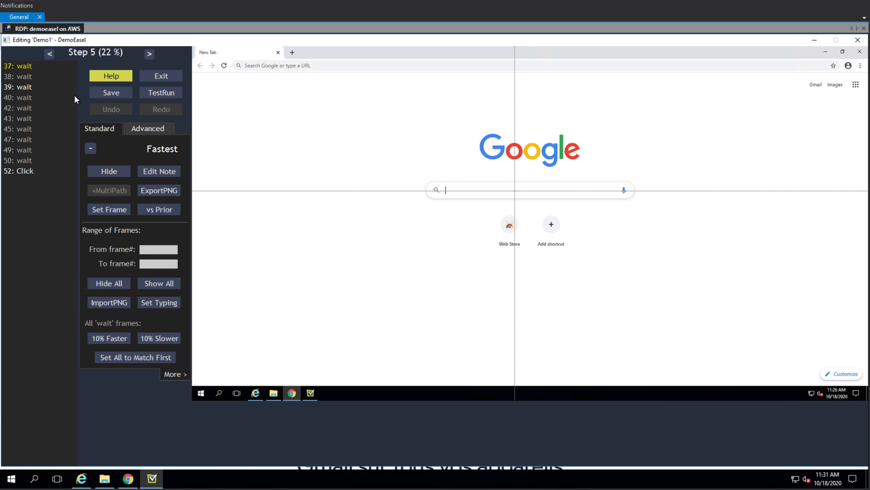
{"action": "scroll", "coordinate": [75, 96], "scroll_direction": "up", "scroll_amount": 1}
{"action": "left_click", "coordinate": [116, 173]}
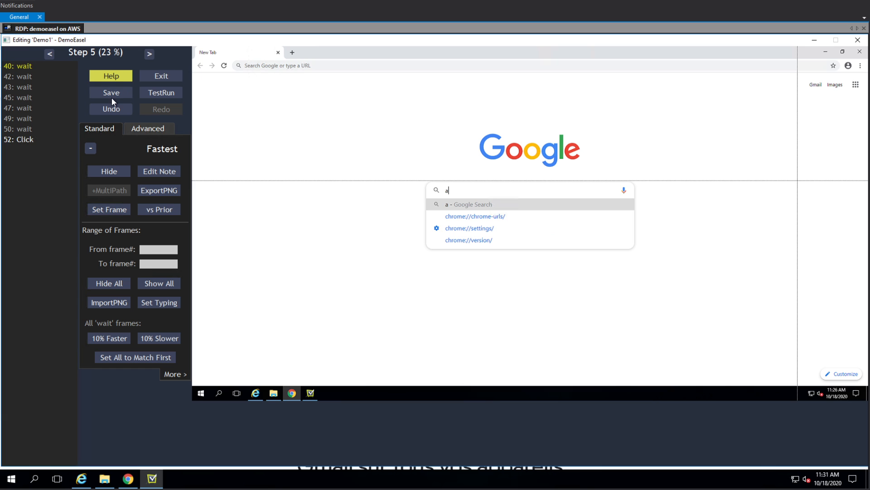
Step: Test-run Step 5 from its click frame 52, then stop the run
{"action": "left_click", "coordinate": [6, 157]}
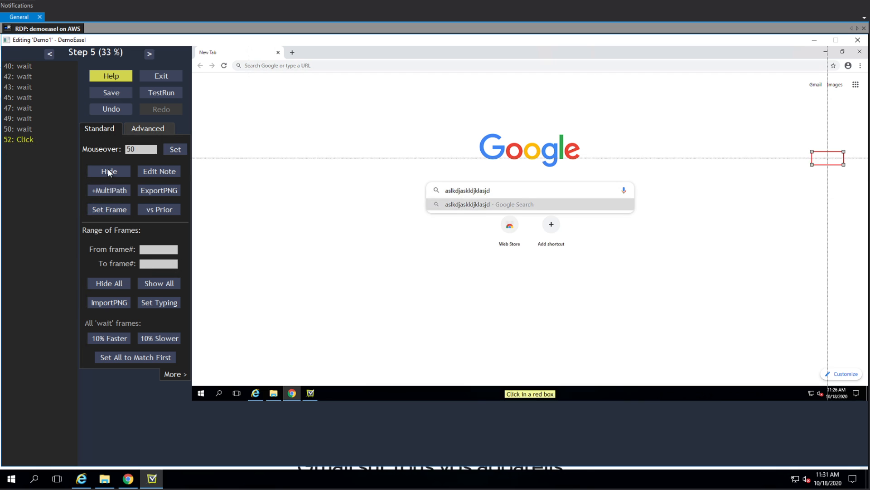
{"action": "left_click", "coordinate": [166, 95]}
{"action": "left_click", "coordinate": [474, 190]}
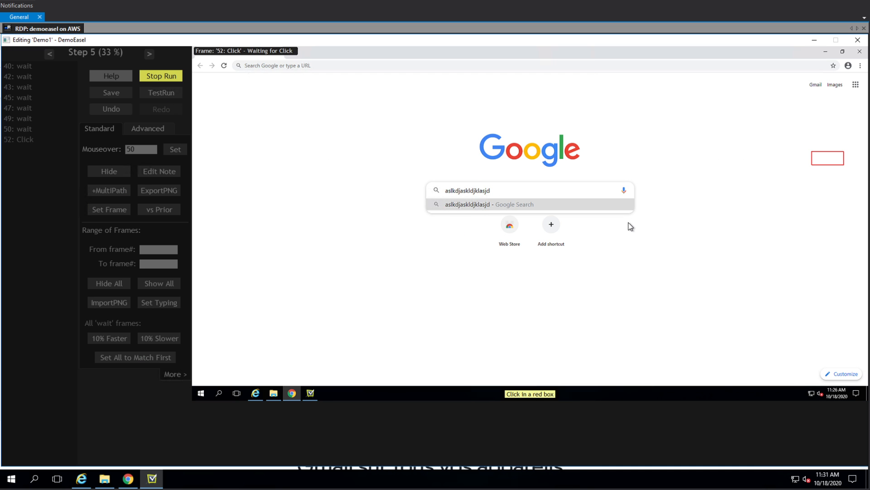
{"action": "left_click", "coordinate": [179, 80]}
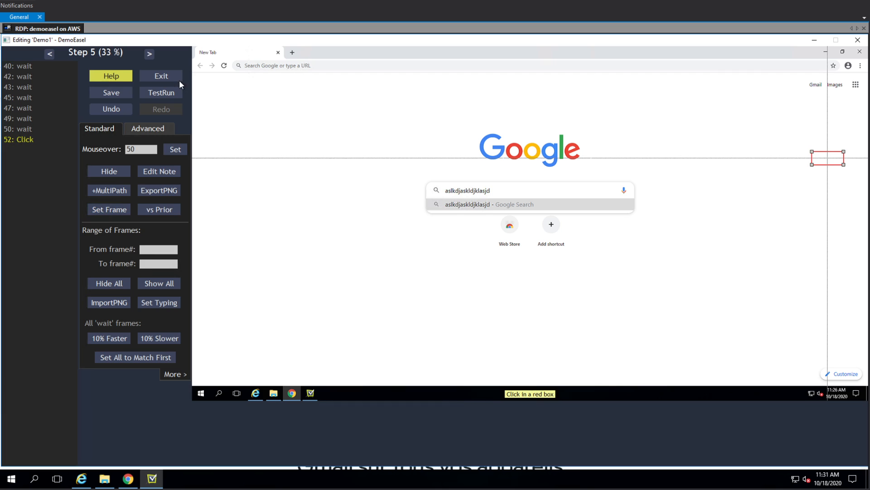
Step: Return to Step 1, compare it with Steps 2 and 3, and hide its click frame 12
{"action": "scroll", "coordinate": [383, 231], "scroll_direction": "up", "scroll_amount": 4}
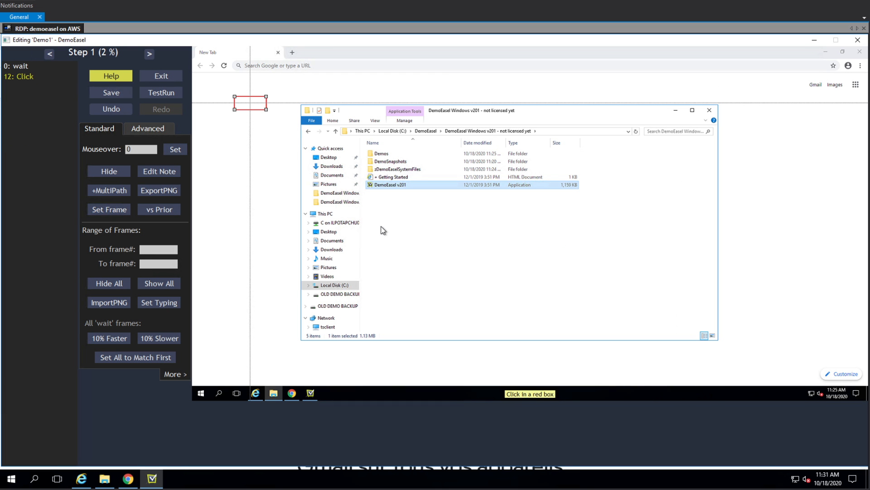
{"action": "scroll", "coordinate": [383, 231], "scroll_direction": "down", "scroll_amount": 2}
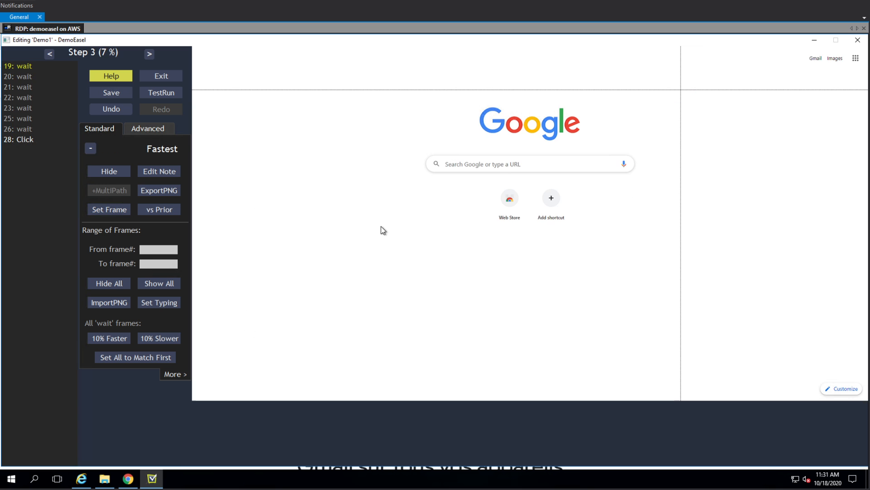
{"action": "scroll", "coordinate": [383, 231], "scroll_direction": "up", "scroll_amount": 1}
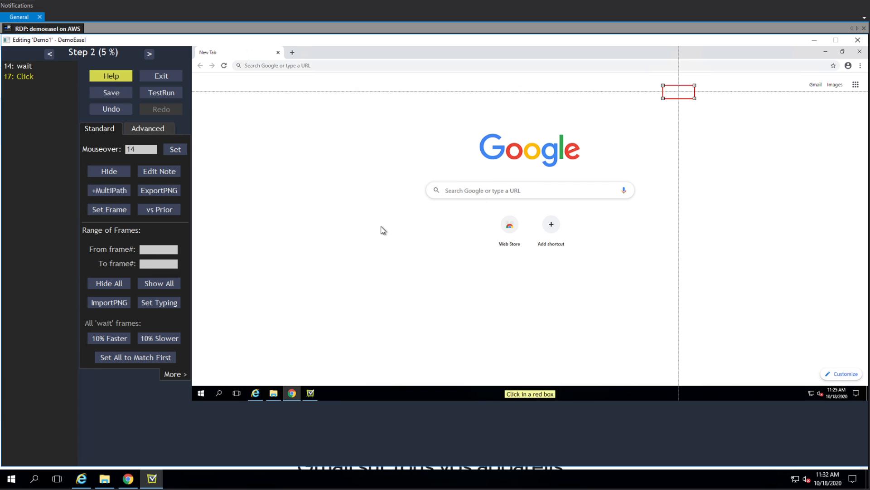
{"action": "scroll", "coordinate": [383, 230], "scroll_direction": "up", "scroll_amount": 1}
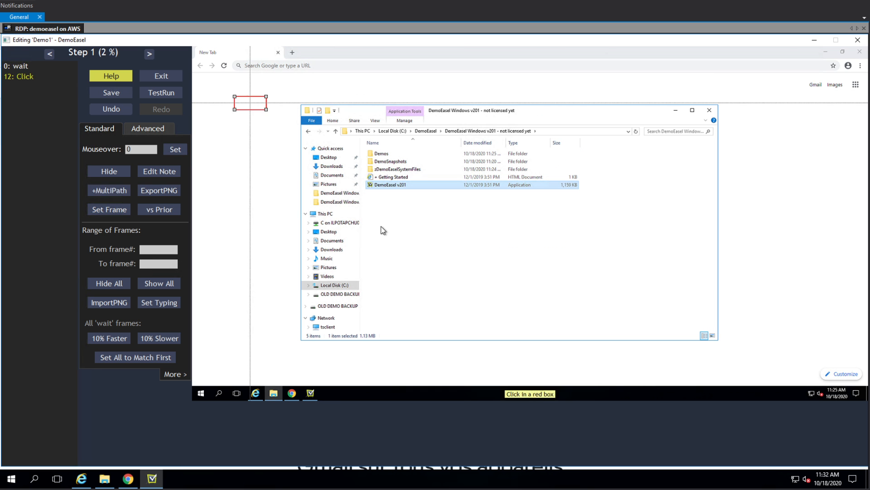
{"action": "scroll", "coordinate": [383, 230], "scroll_direction": "down", "scroll_amount": 1}
{"action": "scroll", "coordinate": [383, 230], "scroll_direction": "down", "scroll_amount": 1}
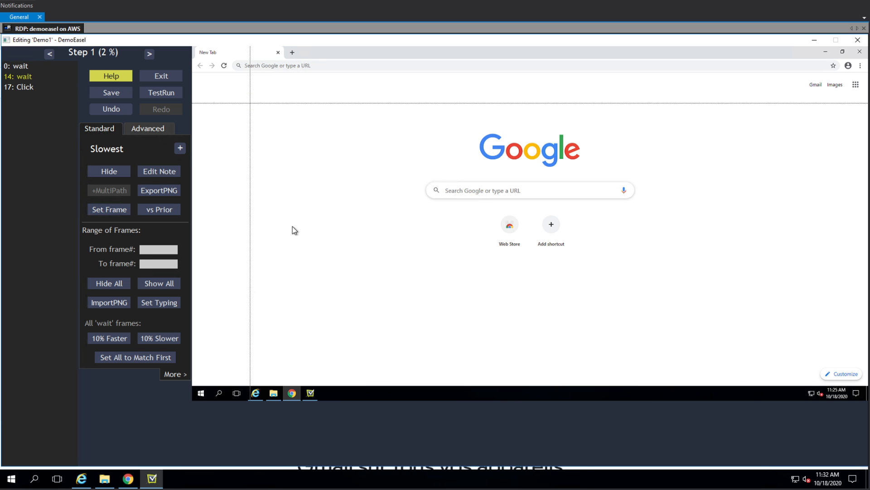
Step: Hide click frames 17 and 28 and wait frame 32 of Step 1, and test-run the step from click frame 35
{"action": "left_click", "coordinate": [36, 85]}
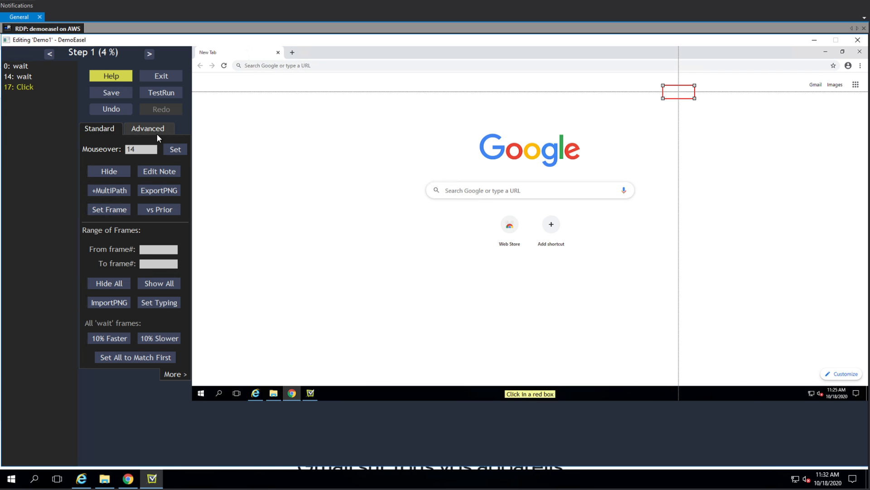
{"action": "scroll", "coordinate": [159, 135], "scroll_direction": "down", "scroll_amount": 1}
{"action": "left_click", "coordinate": [25, 160]}
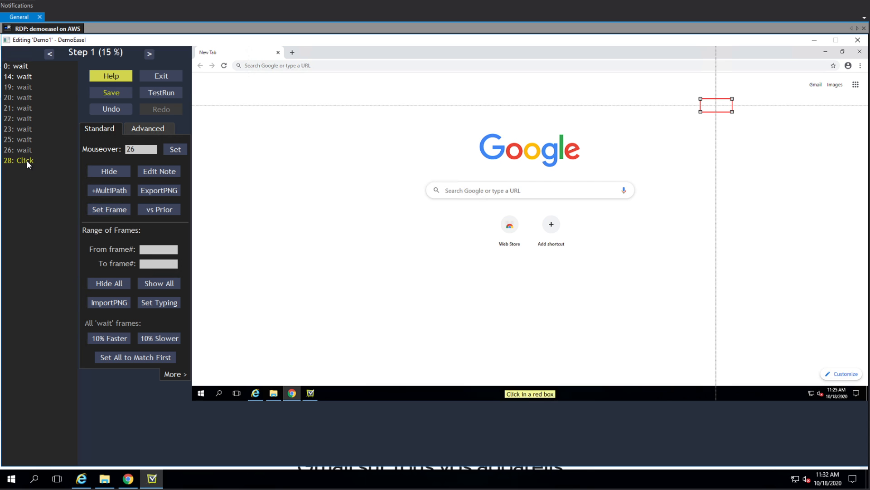
{"action": "scroll", "coordinate": [26, 160], "scroll_direction": "down", "scroll_amount": 1}
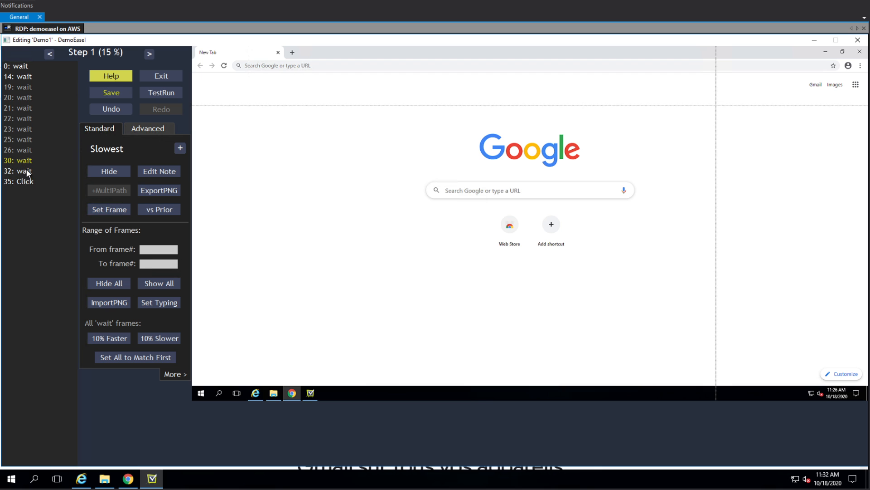
{"action": "scroll", "coordinate": [35, 186], "scroll_direction": "down", "scroll_amount": 1}
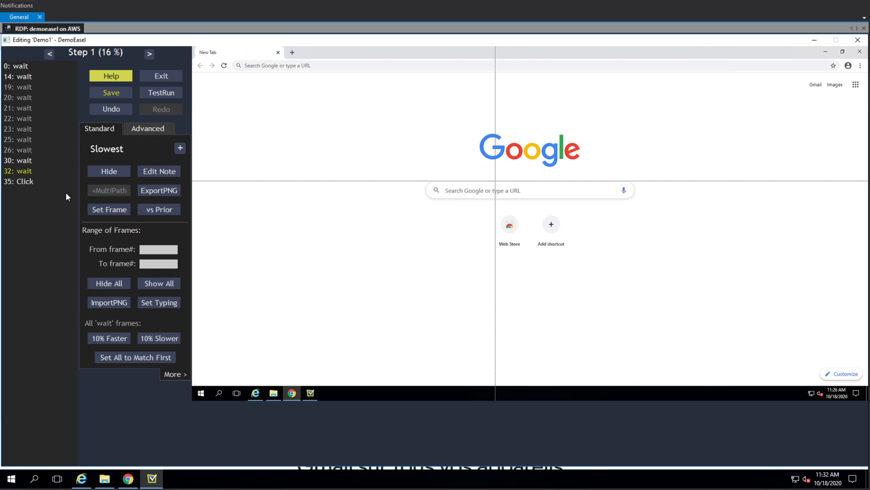
{"action": "scroll", "coordinate": [50, 181], "scroll_direction": "down", "scroll_amount": 1}
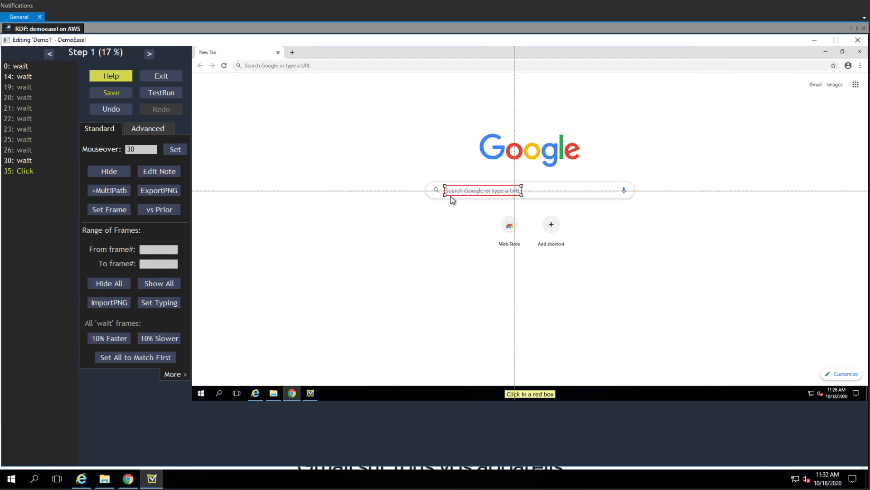
{"action": "left_click", "coordinate": [162, 92]}
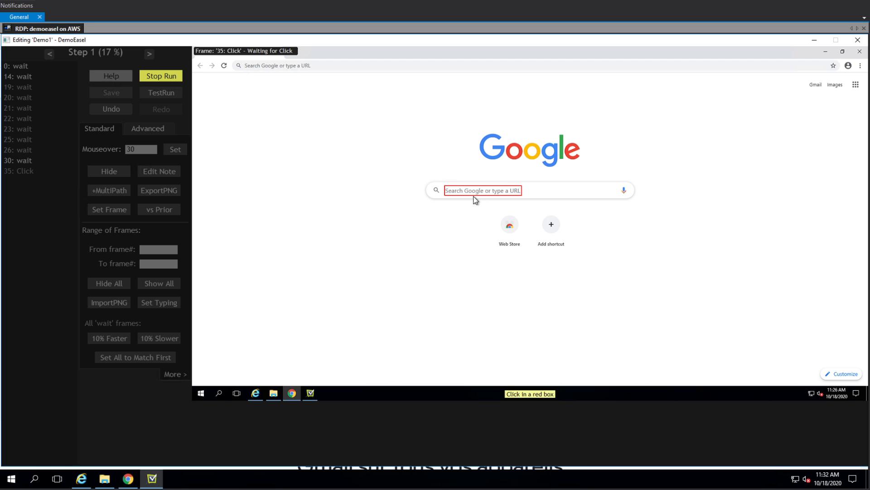
{"action": "left_click", "coordinate": [175, 78]}
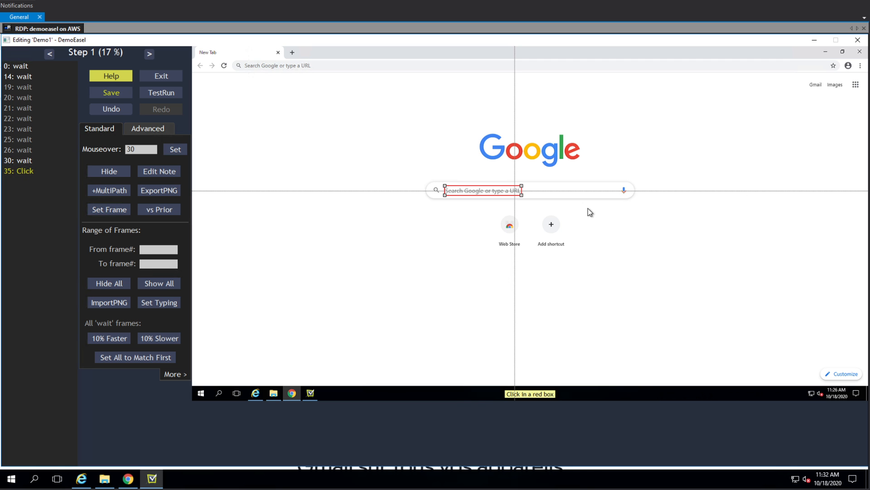
Step: Hide all remaining frames from 0 to 30 in Step 1 as one range
{"action": "left_click", "coordinate": [21, 66]}
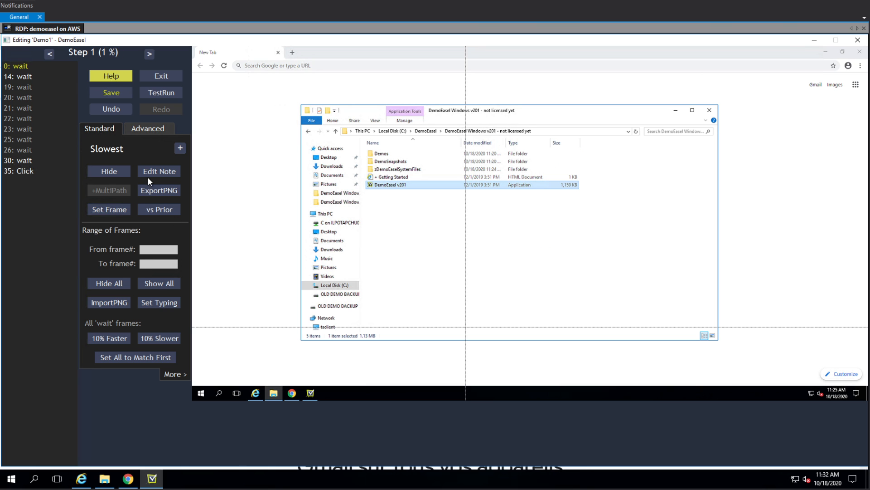
{"action": "left_click", "coordinate": [142, 252]}
{"action": "type", "text": "030"}
{"action": "left_click", "coordinate": [111, 286]}
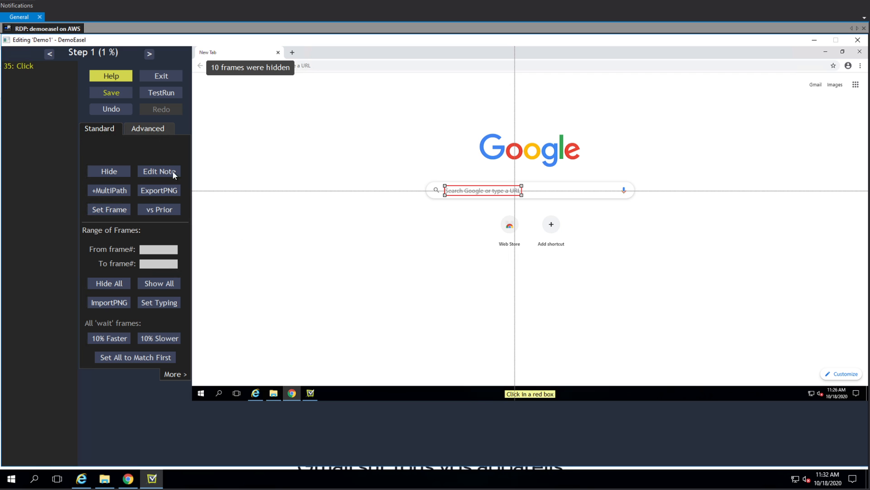
Step: Open the note of click frame 35 for editing and launch Notepad
{"action": "left_click", "coordinate": [160, 171]}
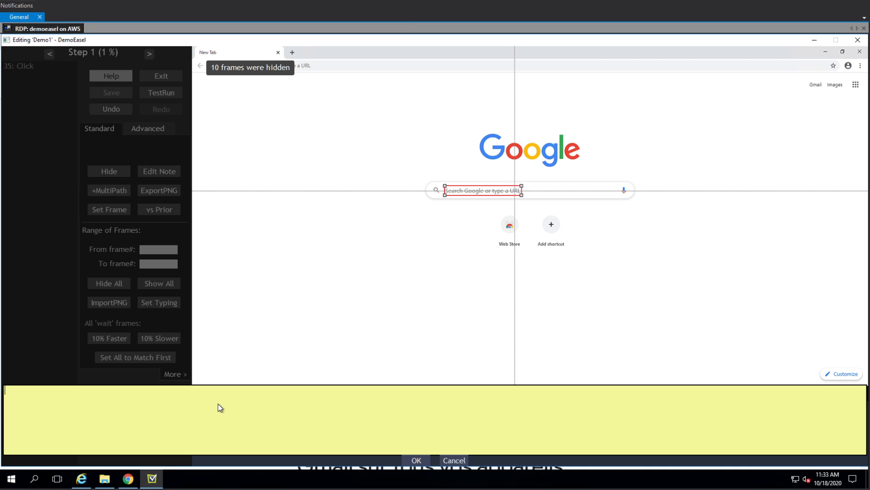
{"action": "left_click", "coordinate": [5, 480]}
{"action": "right_click", "coordinate": [6, 482]}
{"action": "left_click", "coordinate": [43, 433]}
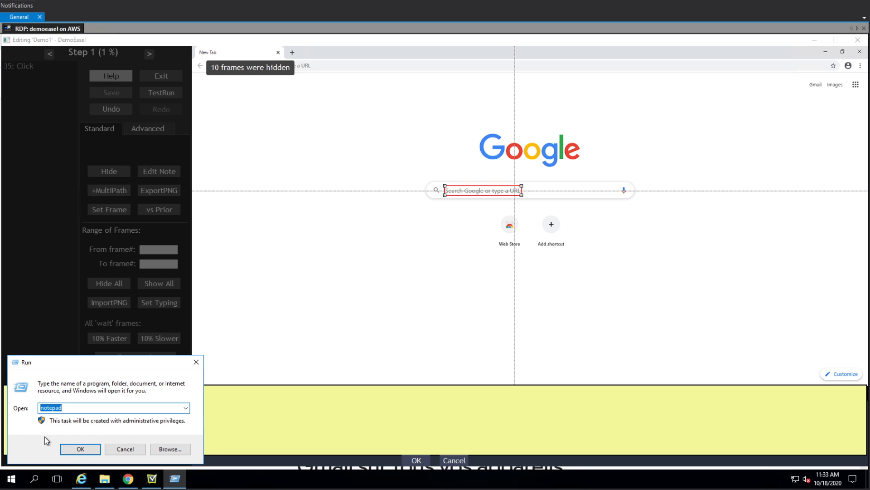
{"action": "type", "text": "notpead"}
{"action": "key", "text": "Return"}
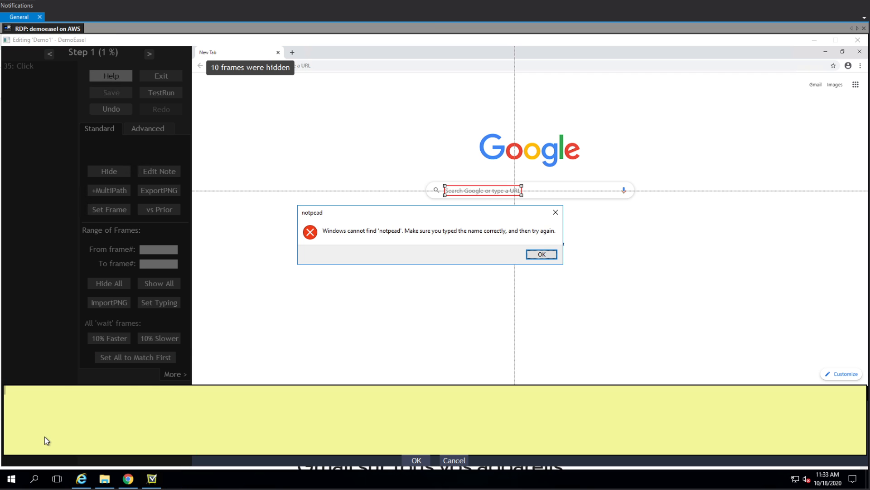
{"action": "key", "text": "Return"}
{"action": "type", "text": "notepad"}
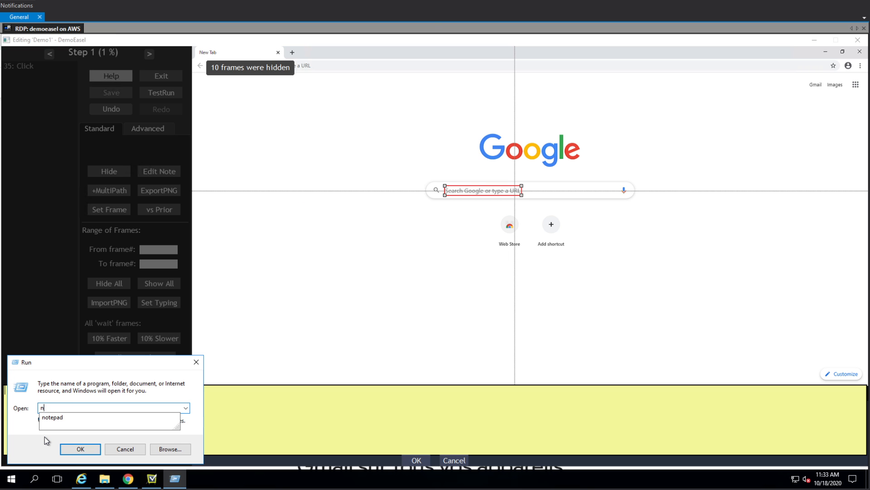
{"action": "key", "text": "Return"}
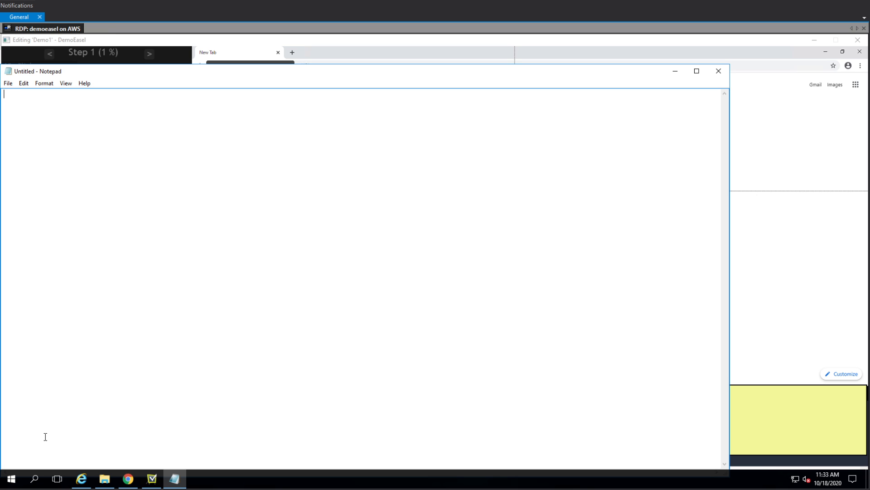
Step: Write "step 1: click on the text bar in the middle" in Notepad and copy the line
{"action": "type", "text": "step 1:\""}
{"action": "key", "text": "BackSpace"}
{"action": "key", "text": "BackSpace"}
{"action": "type", "text": "click on the te"}
{"action": "type", "text": "xt bar in the "}
{"action": "type", "text": "mod"}
{"action": "key", "text": "BackSpace"}
{"action": "key", "text": "BackSpace"}
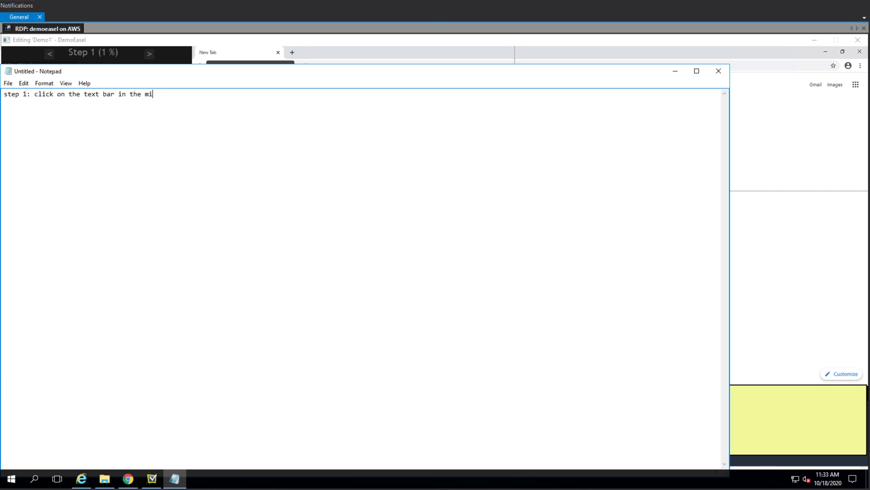
{"action": "type", "text": "iddle"}
{"action": "left_click_drag", "start_coordinate": [169, 95], "coordinate": [4, 95]}
{"action": "key", "text": "ctrl+c"}
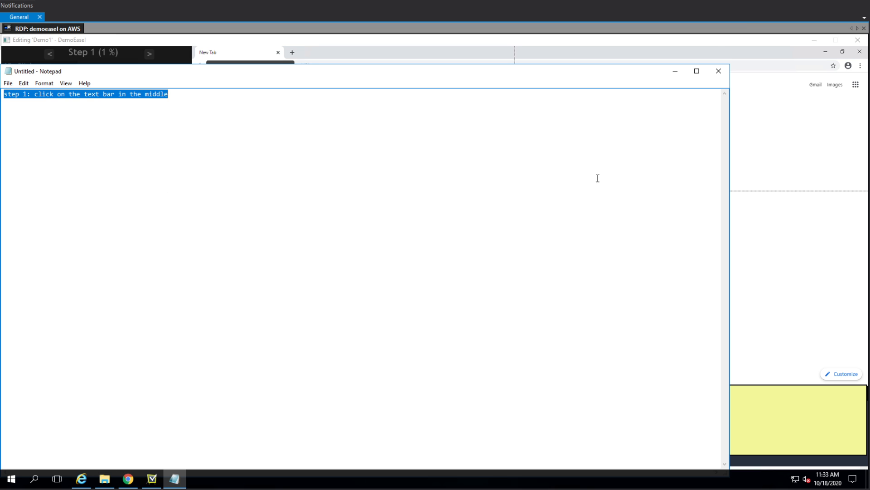
Step: Switch back to DemoEasel, paste the copied line as the note of click frame 35, and test-run the frame
{"action": "left_click", "coordinate": [675, 71]}
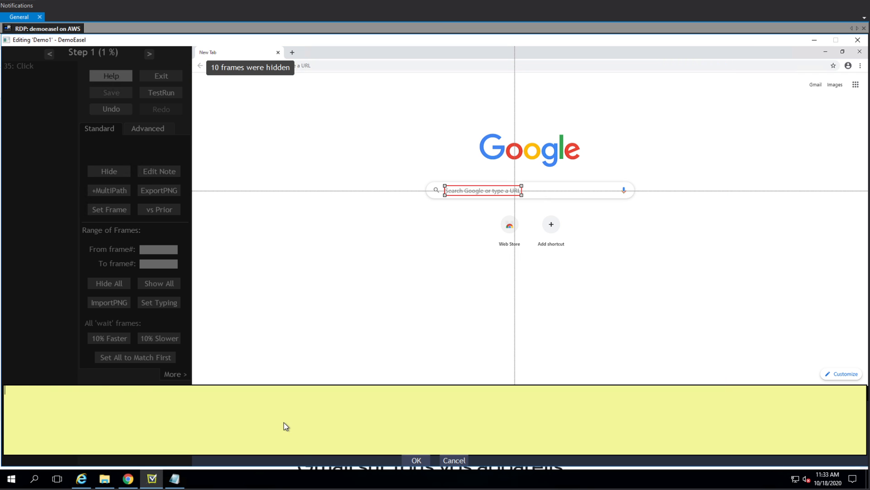
{"action": "key", "text": "ctrl+v"}
{"action": "left_click", "coordinate": [413, 458]}
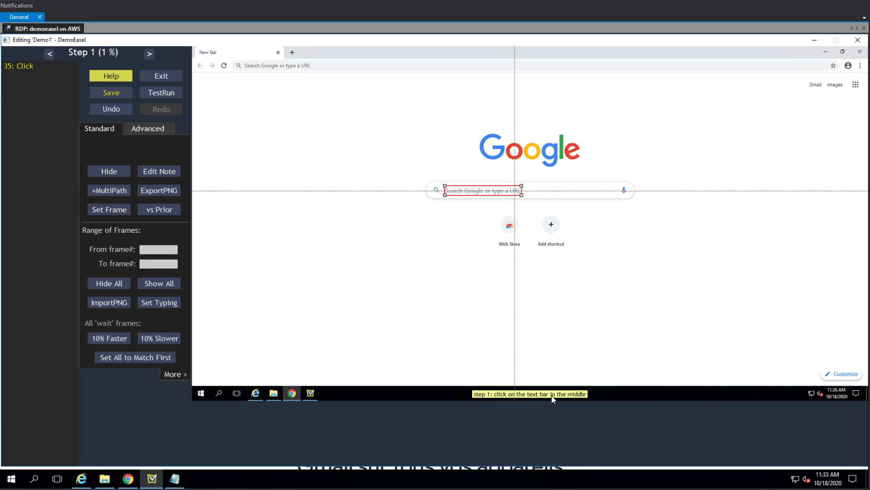
{"action": "left_click", "coordinate": [166, 94]}
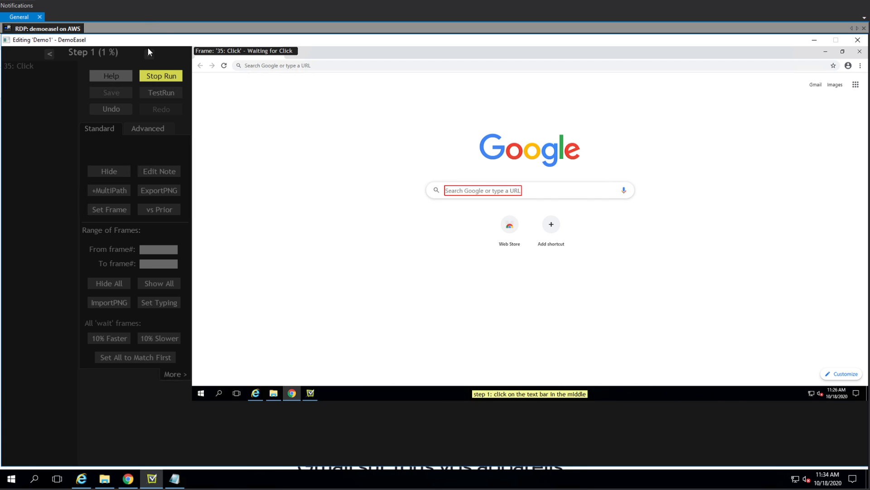
{"action": "left_click", "coordinate": [159, 76]}
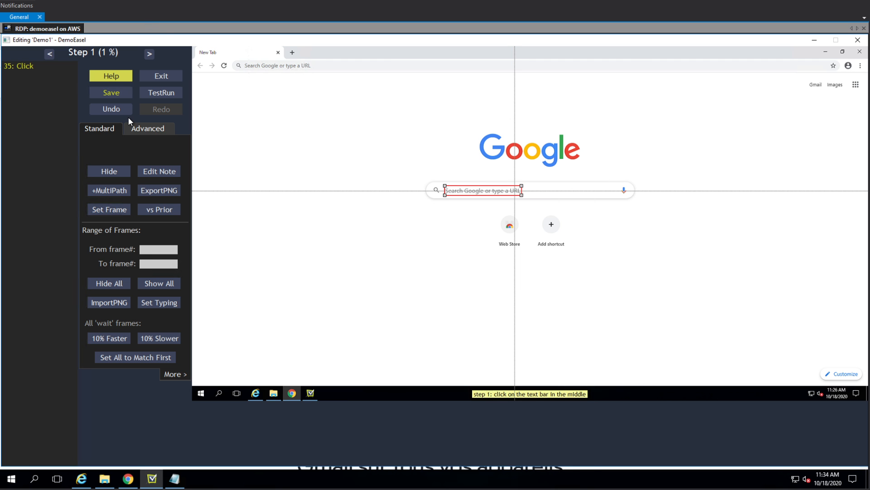
Step: Step through the frames from Step 1's click frame 35 to Step 2's click frame 52
{"action": "key", "text": "Down"}
{"action": "key", "text": "Up"}
{"action": "key", "text": "Down"}
{"action": "key", "text": "Down"}
{"action": "key", "text": "Down"}
{"action": "key", "text": "Down"}
{"action": "key", "text": "Down"}
{"action": "key", "text": "Down"}
{"action": "key", "text": "Down"}
{"action": "key", "text": "Down"}
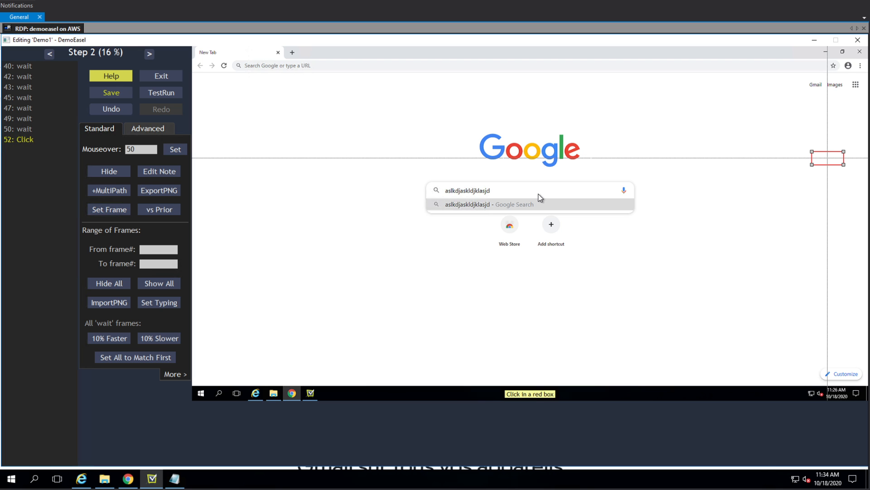
Step: Compare the screens of Steps 3 to 7 with Step 2 and return to Step 2
{"action": "key", "text": "Right"}
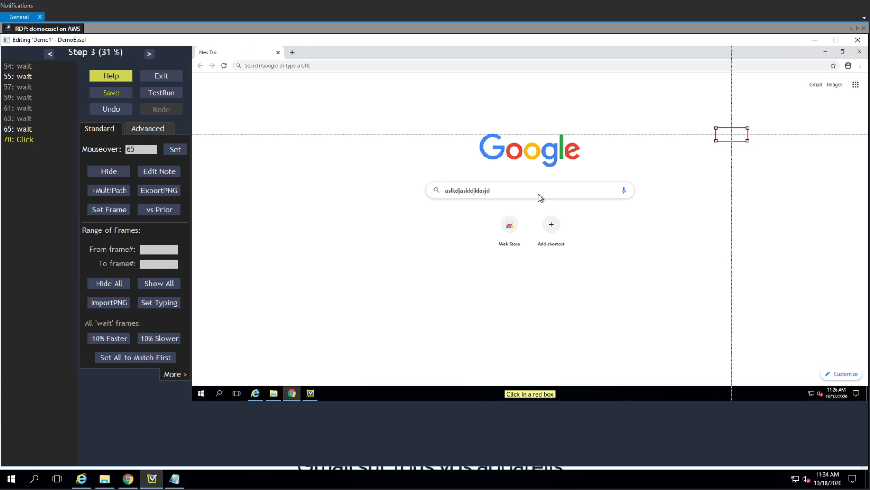
{"action": "key", "text": "Right"}
{"action": "key", "text": "Right"}
{"action": "key", "text": "Right"}
{"action": "key", "text": "Right"}
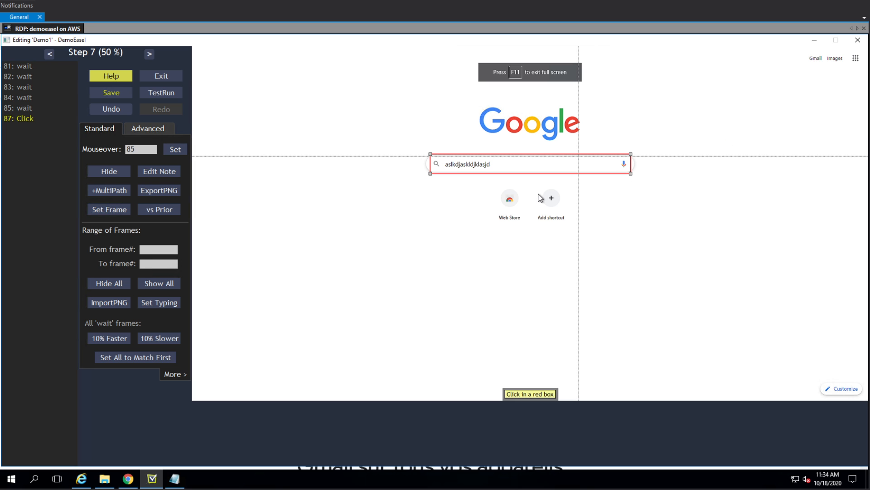
{"action": "key", "text": "Left"}
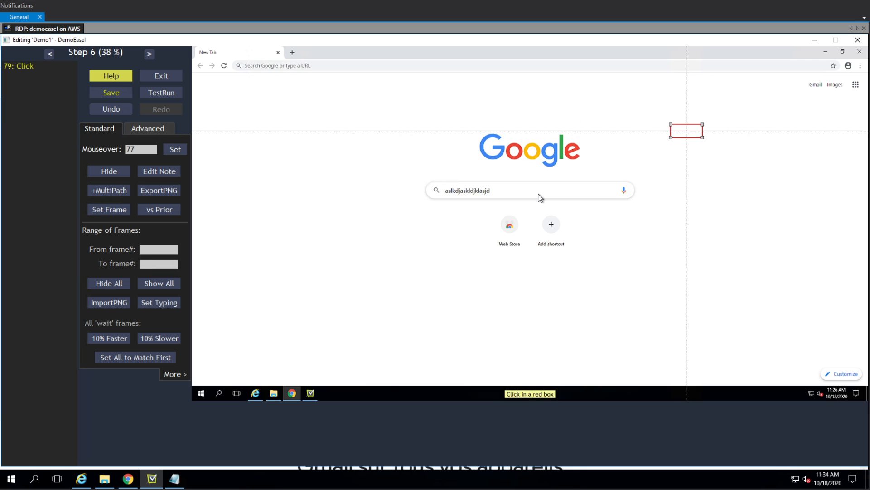
{"action": "key", "text": "Left"}
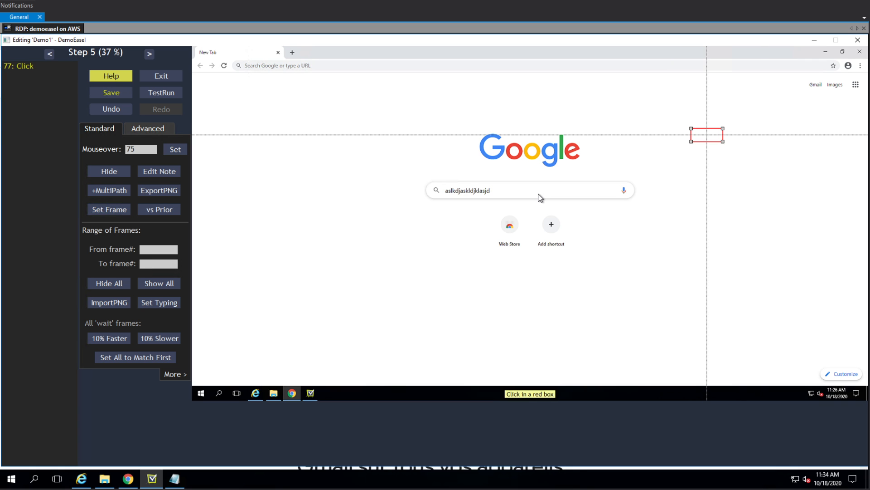
{"action": "key", "text": "Left"}
{"action": "key", "text": "Left"}
{"action": "key", "text": "Left"}
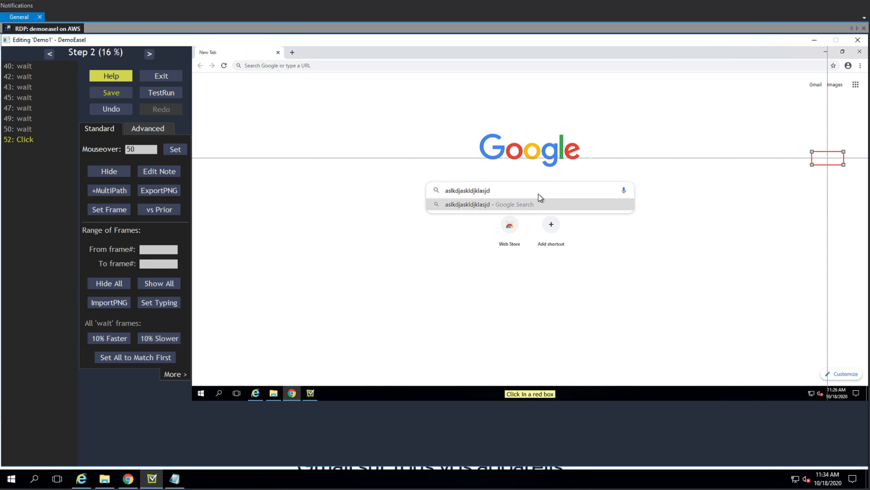
{"action": "key", "text": "Left"}
{"action": "key", "text": "Right"}
Step: Enlarge the click box of Step 2's click frame 52 to cover the entire captured screen
{"action": "left_click", "coordinate": [18, 119]}
{"action": "left_click", "coordinate": [23, 88]}
{"action": "left_click", "coordinate": [18, 137]}
{"action": "left_click_drag", "start_coordinate": [812, 150], "coordinate": [193, 48]}
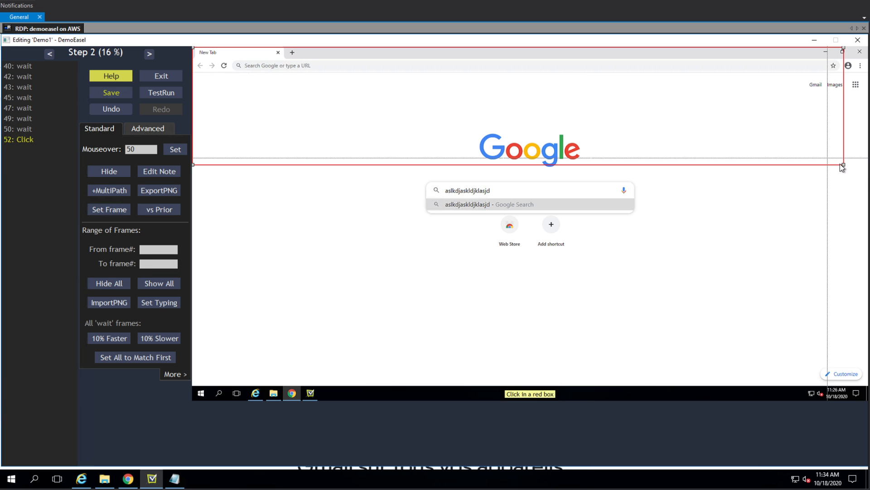
{"action": "left_click_drag", "start_coordinate": [845, 168], "coordinate": [868, 402]}
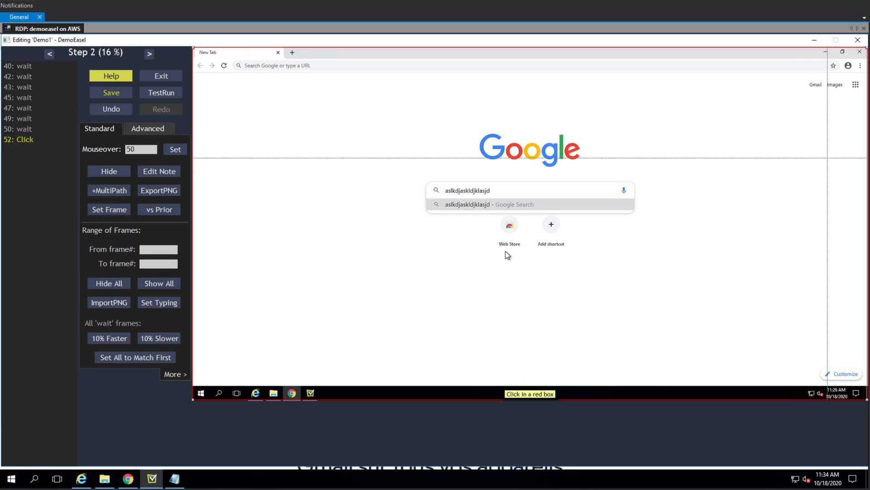
Step: Open the note of click frame 52 and write "Step 2: click the screen to switch to full screen" below the first line in Notepad
{"action": "left_click", "coordinate": [166, 174]}
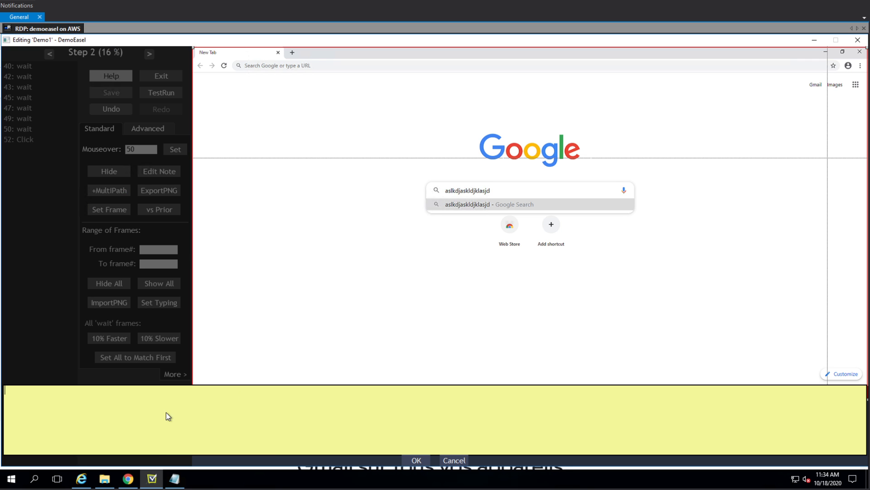
{"action": "left_click", "coordinate": [175, 479]}
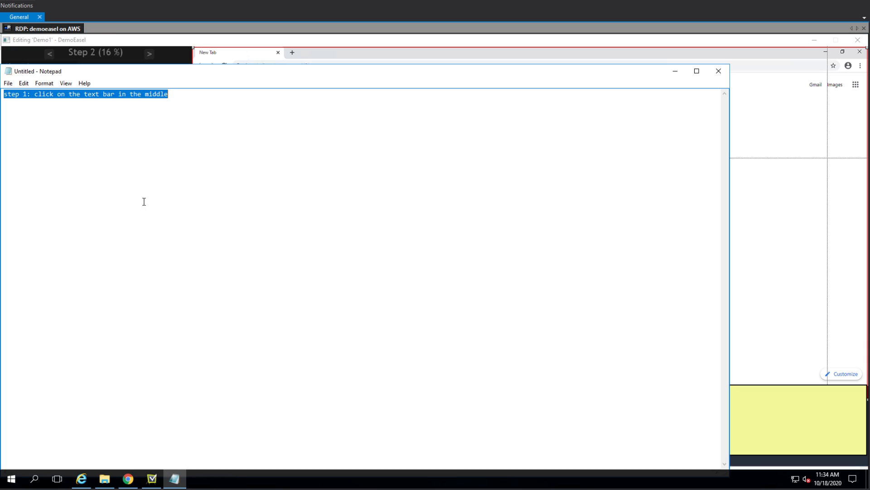
{"action": "key", "text": "End"}
{"action": "key", "text": "Return"}
{"action": "key", "text": "Return"}
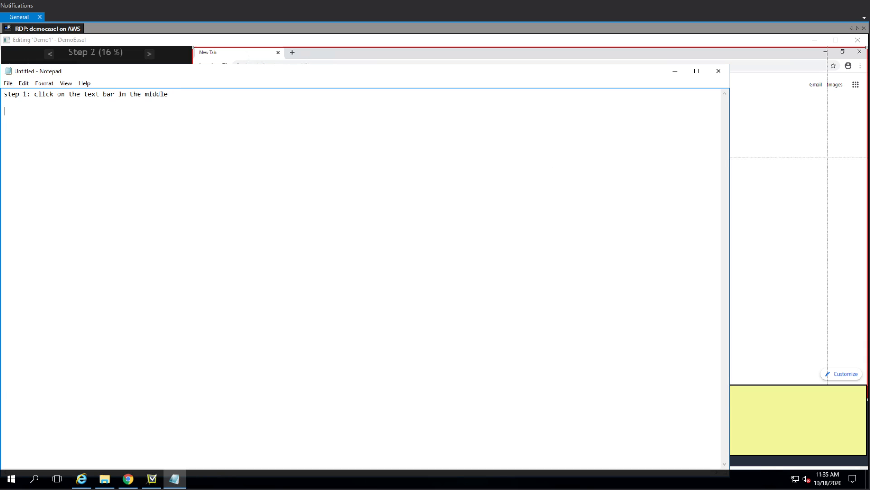
{"action": "type", "text": "Step2"}
{"action": "key", "text": "BackSpace"}
{"action": "type", "text": "2:"}
{"action": "type", "text": "press"}
{"action": "key", "text": "BackSpace"}
{"action": "key", "text": "BackSpace"}
{"action": "key", "text": "BackSpace"}
{"action": "key", "text": "BackSpace"}
{"action": "key", "text": "BackSpace"}
{"action": "type", "text": "click to switch to full sc"}
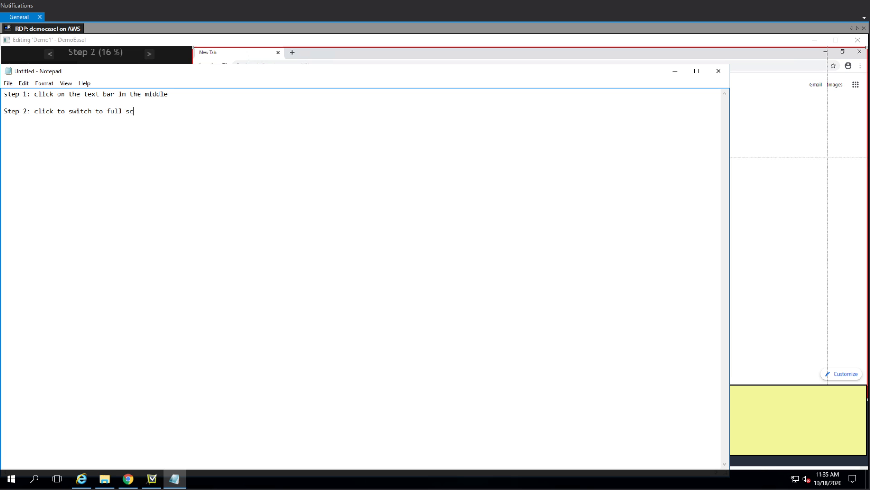
{"action": "type", "text": "reen"}
{"action": "left_click", "coordinate": [54, 111]}
{"action": "type", "text": "the screen"}
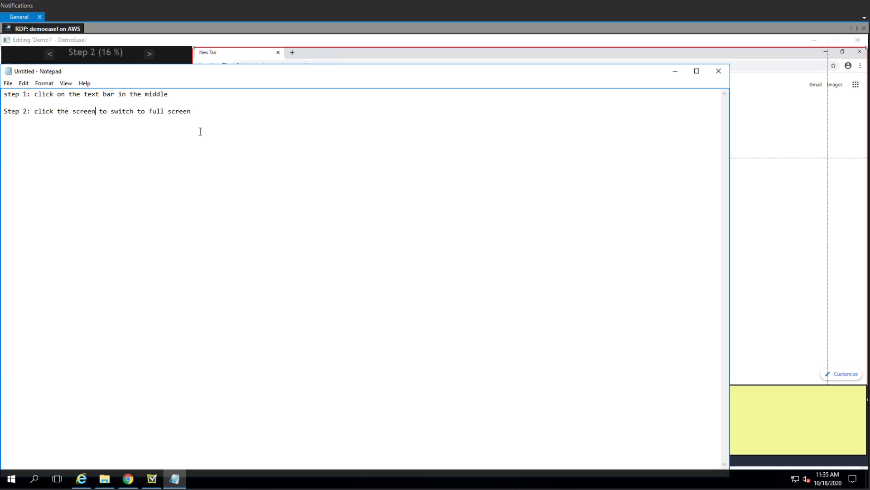
Step: Append ". In real software, the user will press f11" to the Step 2 line and copy the whole line
{"action": "left_click", "coordinate": [199, 113]}
{"action": "type", "text": ". In real softweare"}
{"action": "key", "text": "BackSpace"}
{"action": "key", "text": "BackSpace"}
{"action": "key", "text": "BackSpace"}
{"action": "key", "text": "BackSpace"}
{"action": "type", "text": "ware th"}
{"action": "key", "text": "BackSpace"}
{"action": "key", "text": "BackSpace"}
{"action": "key", "text": "BackSpace"}
{"action": "key", "text": "BackSpace"}
{"action": "key", "text": "BackSpace"}
{"action": "key", "text": "BackSpace"}
{"action": "type", "text": "a"}
{"action": "key", "text": "BackSpace"}
{"action": "key", "text": "BackSpace"}
{"action": "type", "text": "are, the user wi"}
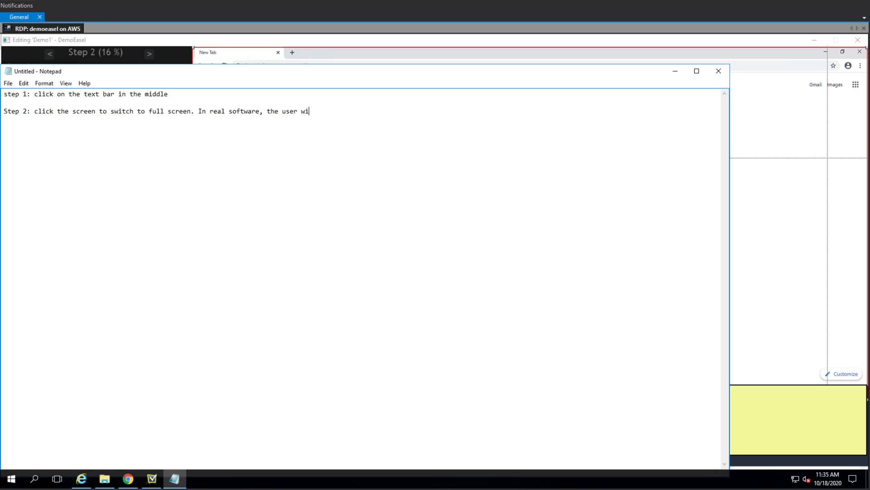
{"action": "type", "text": "ll press f11"}
{"action": "key", "text": "shift+Home"}
{"action": "key", "text": "ctrl+c"}
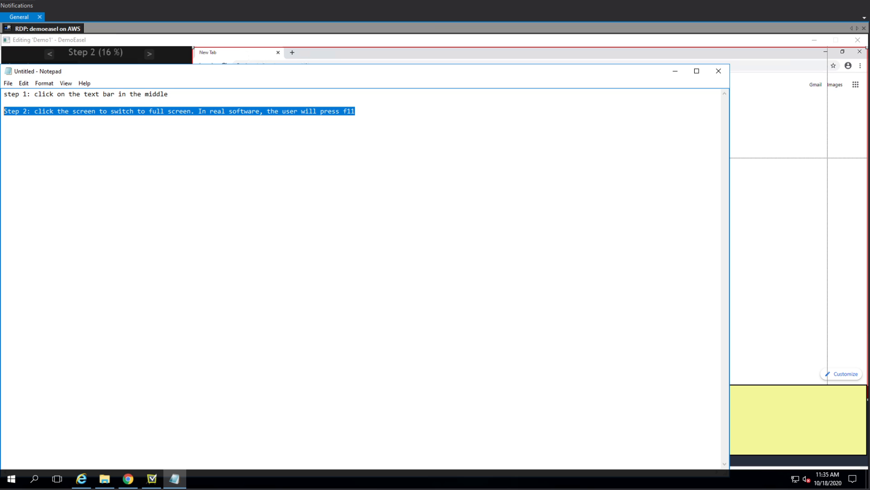
Step: Paste the copied Step 2 instruction line into the note of click frame 52 and save the note
{"action": "left_click", "coordinate": [751, 409]}
{"action": "key", "text": "ctrl+v"}
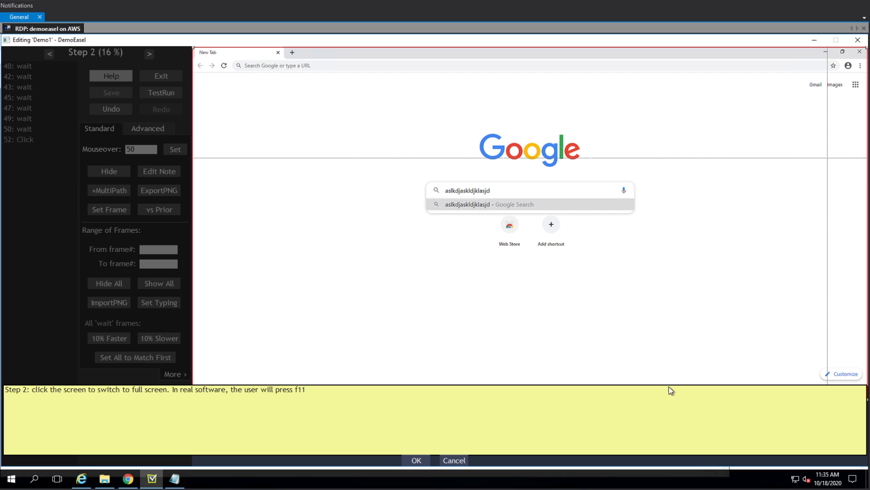
{"action": "left_click", "coordinate": [416, 460]}
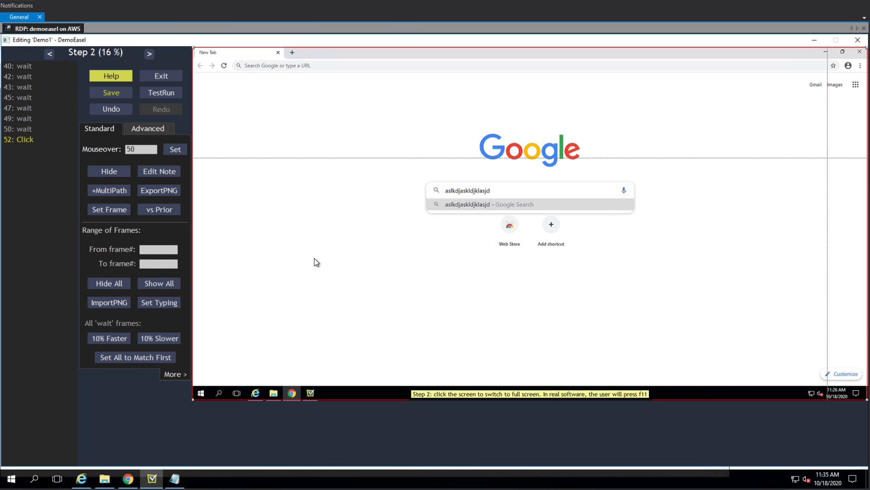
Step: Test-run the demo through the text bar click and Step 2's full-screen click, and stop the run
{"action": "left_click", "coordinate": [166, 95]}
{"action": "left_click", "coordinate": [459, 194]}
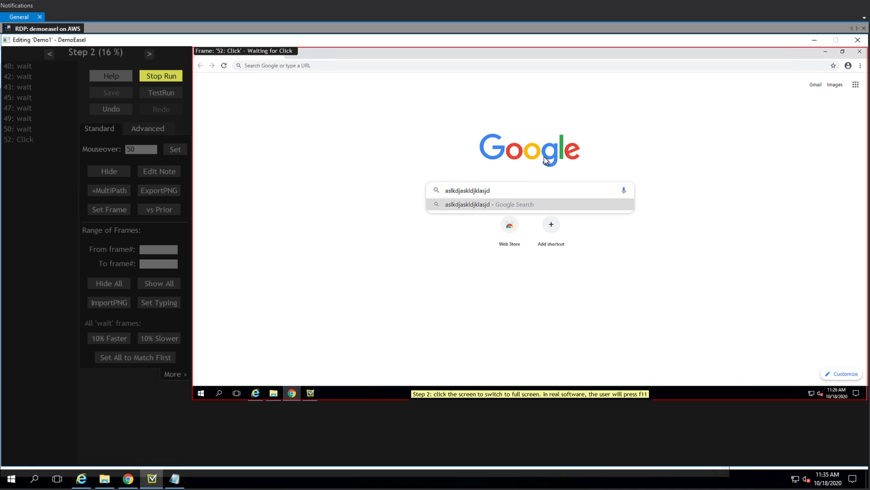
{"action": "left_click", "coordinate": [684, 123]}
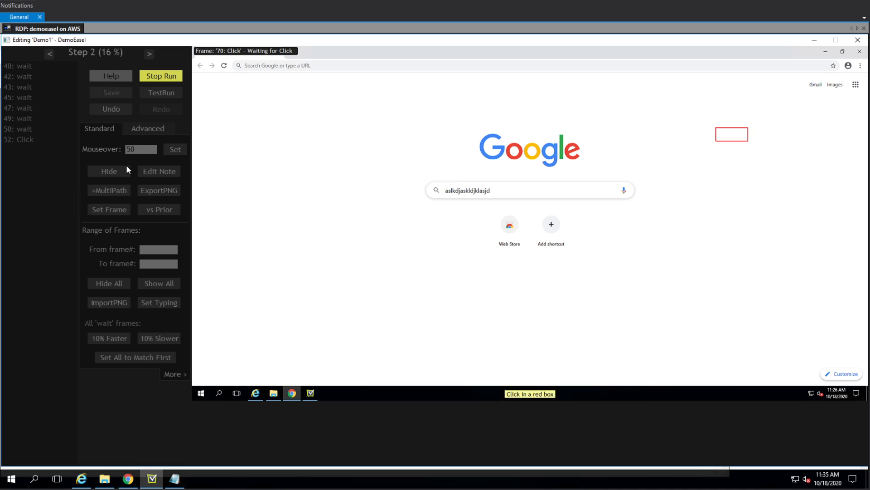
{"action": "left_click", "coordinate": [152, 76]}
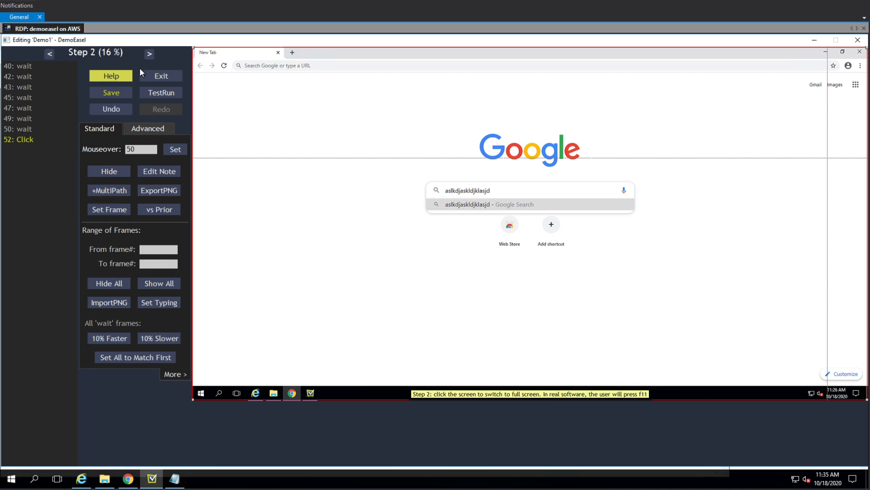
Step: Review Step 2's wait frames and slow the range from frame 40 to 50 by 10%
{"action": "left_click", "coordinate": [19, 67]}
{"action": "left_click", "coordinate": [23, 86]}
{"action": "left_click", "coordinate": [26, 97]}
{"action": "left_click", "coordinate": [29, 116]}
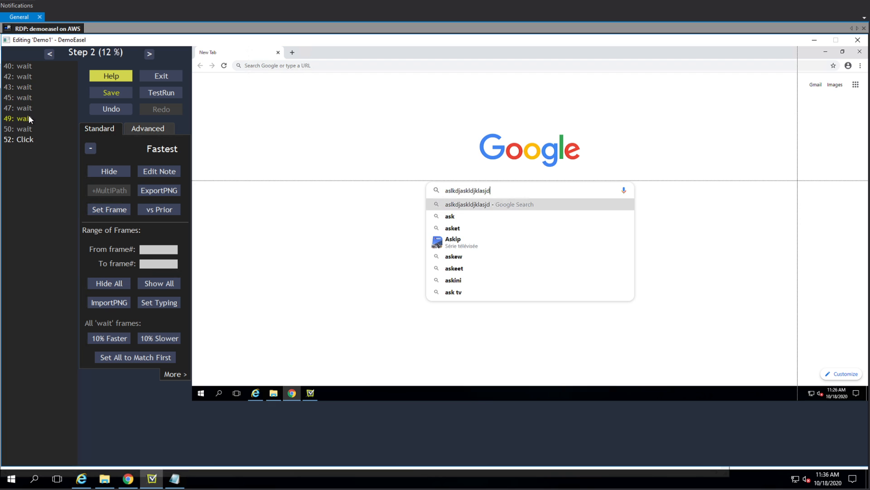
{"action": "left_click", "coordinate": [24, 64]}
{"action": "left_click", "coordinate": [24, 75]}
{"action": "left_click", "coordinate": [24, 66]}
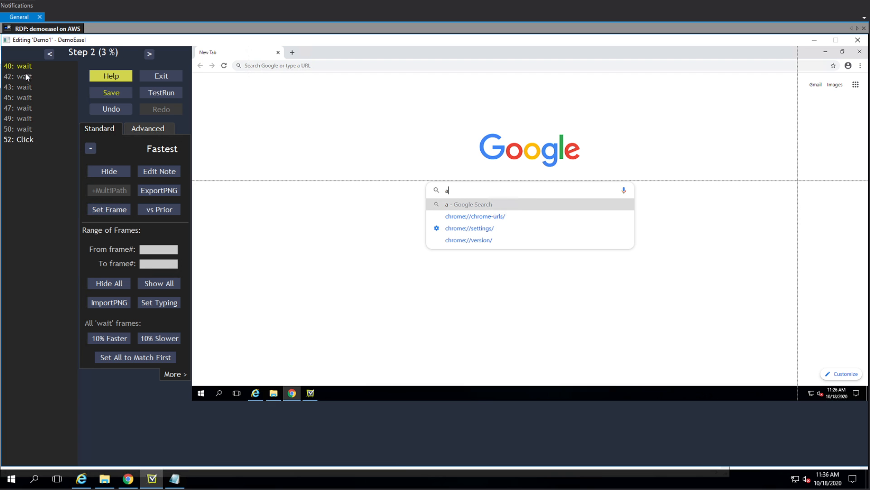
{"action": "left_click", "coordinate": [25, 129], "text": "shift"}
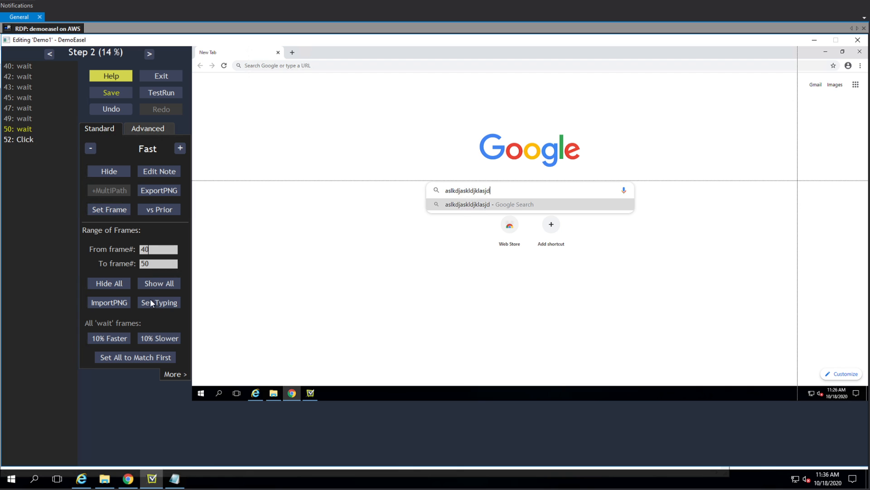
{"action": "left_click", "coordinate": [151, 338]}
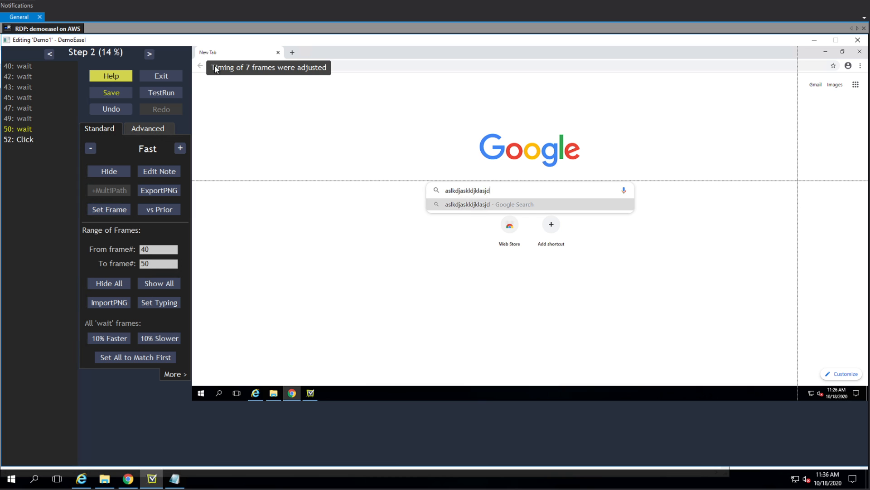
Step: Test-run the slowed typing playback up to click frame 52 and stop the run
{"action": "left_click", "coordinate": [168, 94]}
{"action": "left_click", "coordinate": [468, 190]}
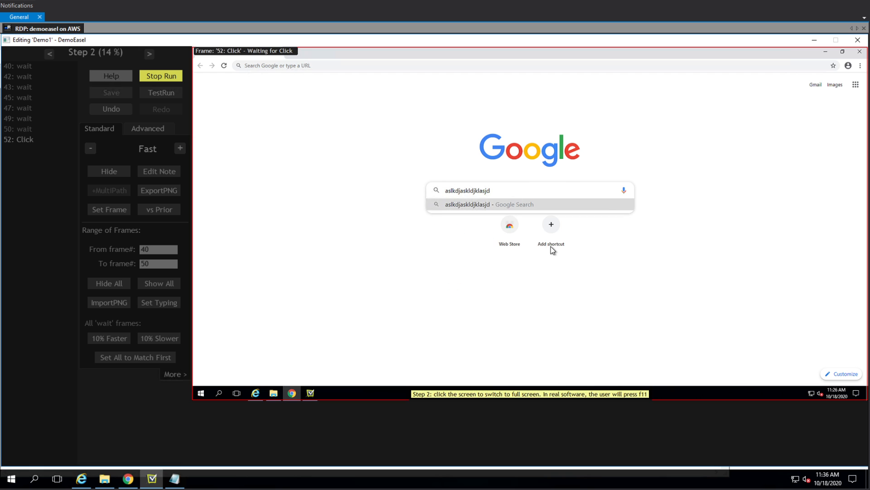
{"action": "left_click", "coordinate": [167, 77]}
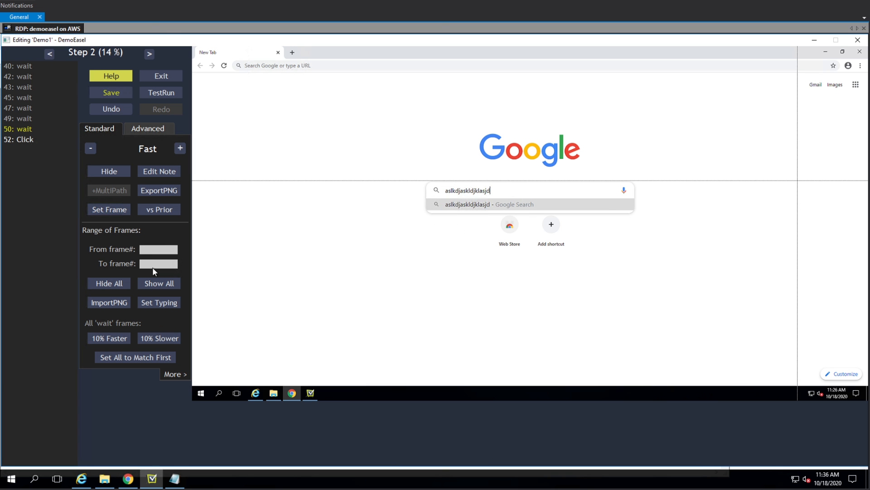
Step: Slow wait frames 40 to 50 by another 10% and test-run the typing playback
{"action": "left_click", "coordinate": [18, 66]}
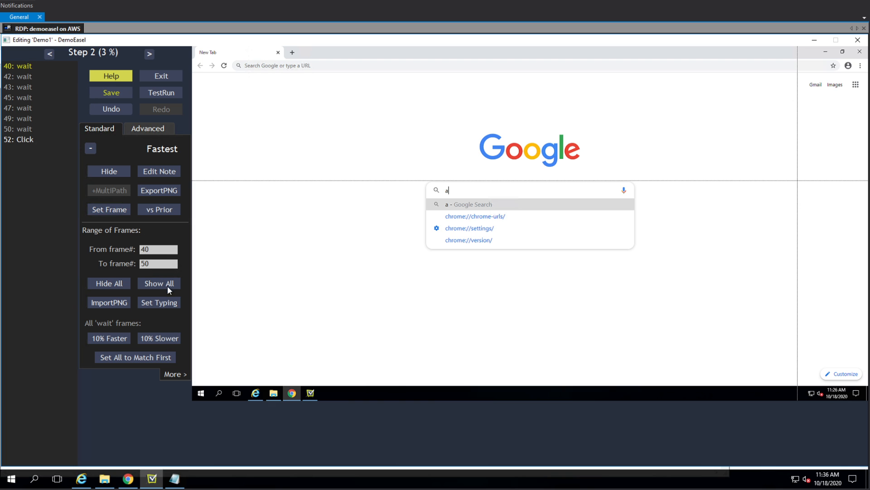
{"action": "left_click", "coordinate": [162, 339]}
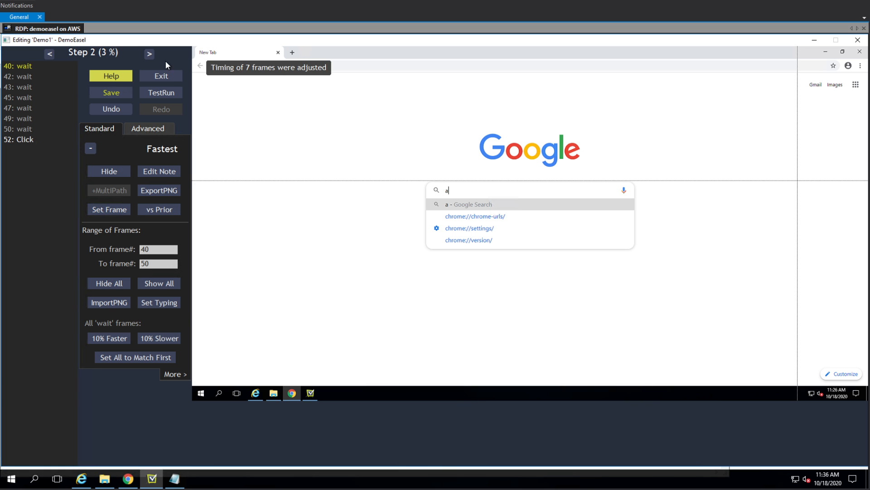
{"action": "left_click", "coordinate": [161, 93]}
{"action": "left_click", "coordinate": [460, 195]}
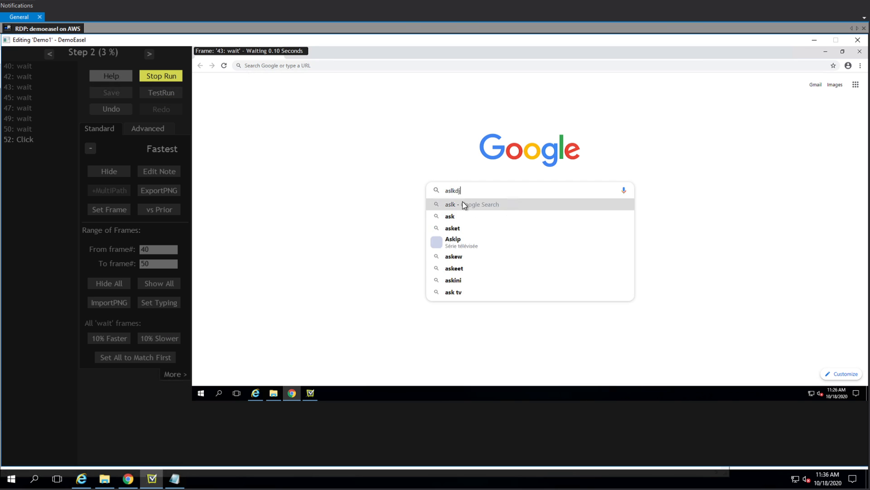
{"action": "left_click", "coordinate": [166, 72]}
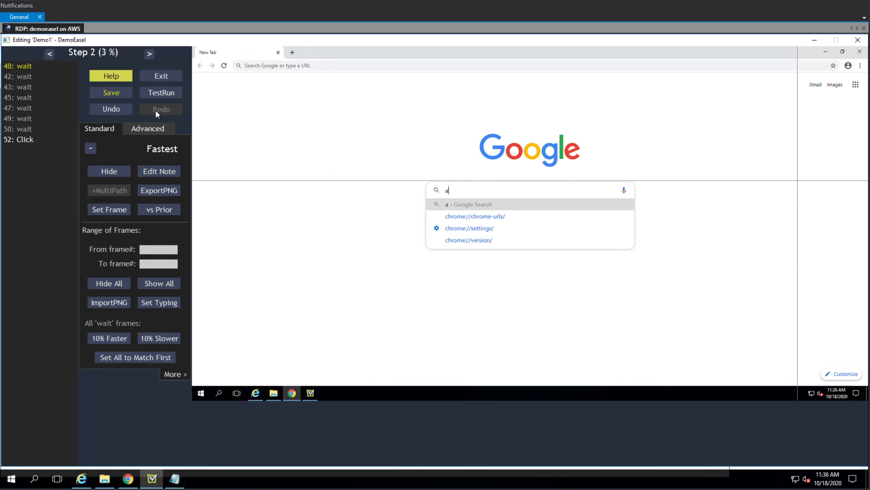
Step: Slow only wait frame 40 by 10% and test-run the typing playback
{"action": "left_click", "coordinate": [25, 67]}
{"action": "left_click", "coordinate": [167, 341]}
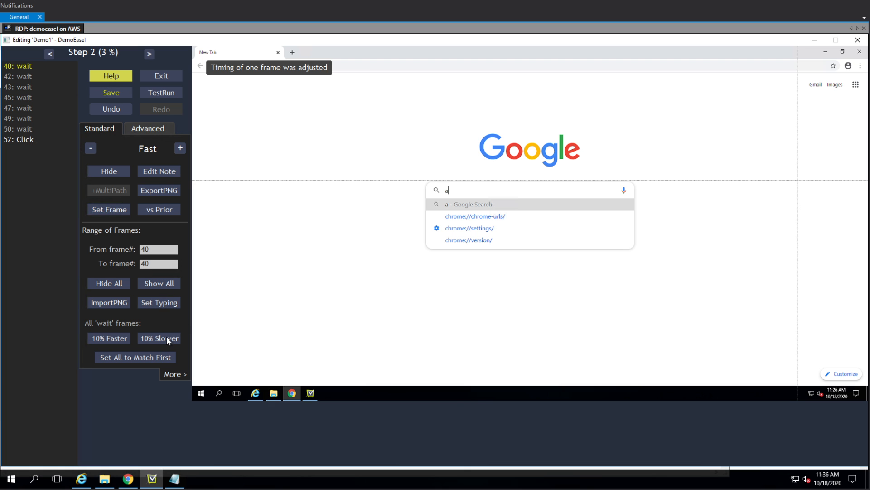
{"action": "left_click", "coordinate": [175, 95]}
{"action": "left_click", "coordinate": [457, 189]}
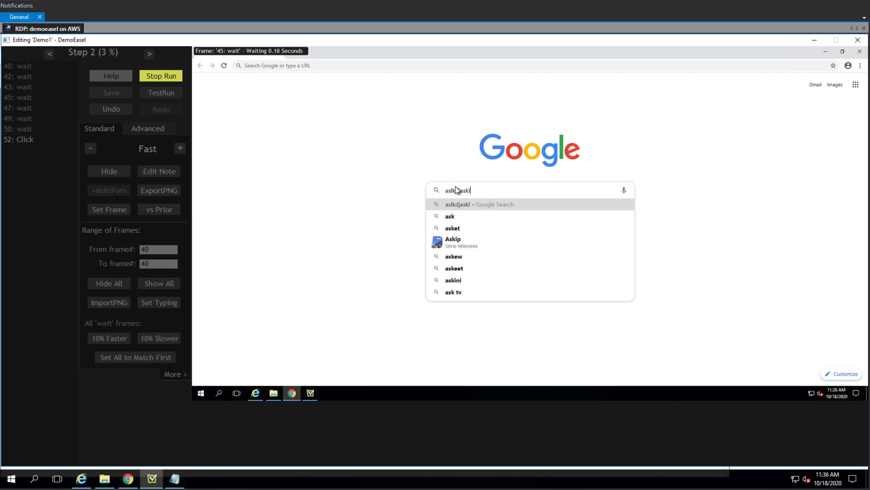
{"action": "left_click", "coordinate": [163, 76]}
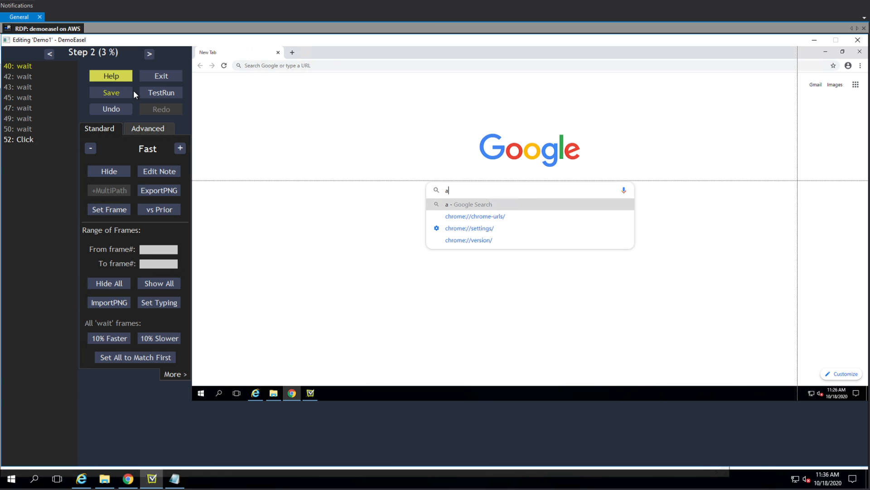
Step: Hide click frames 70 and 77 in Step 3 so that it runs on to the full-screen view
{"action": "left_click", "coordinate": [24, 140]}
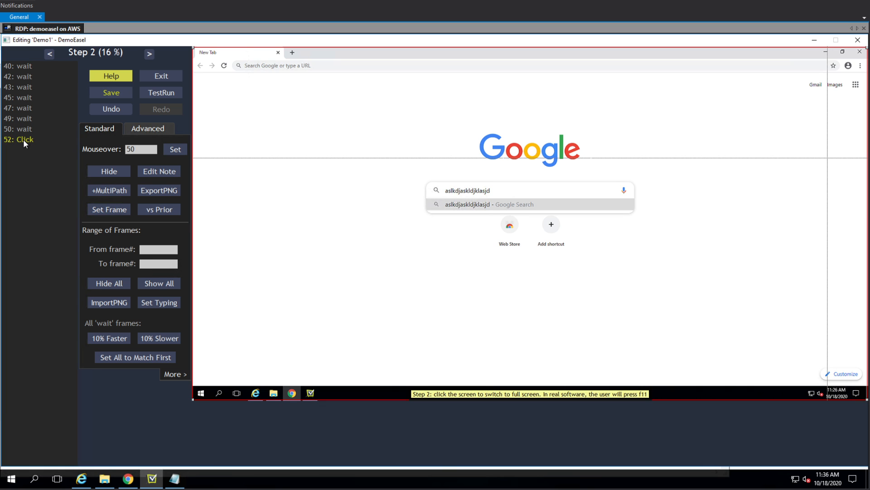
{"action": "key", "text": "Right"}
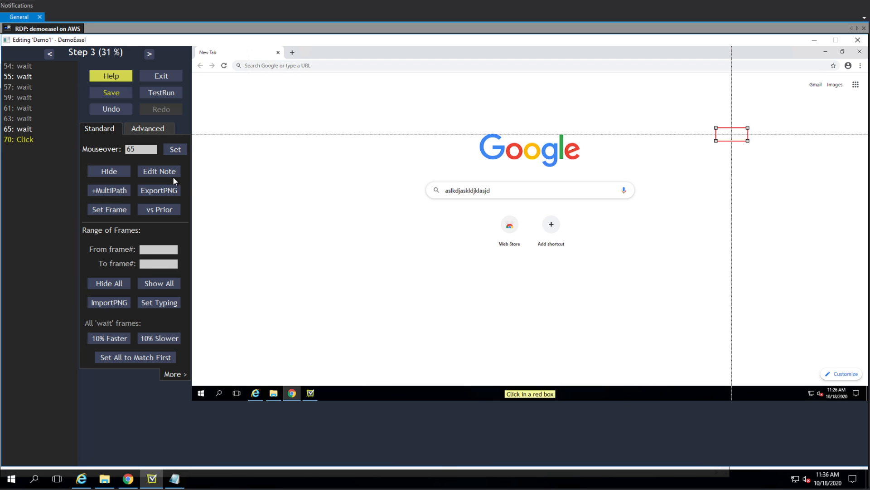
{"action": "left_click", "coordinate": [110, 166]}
{"action": "left_click", "coordinate": [27, 150]}
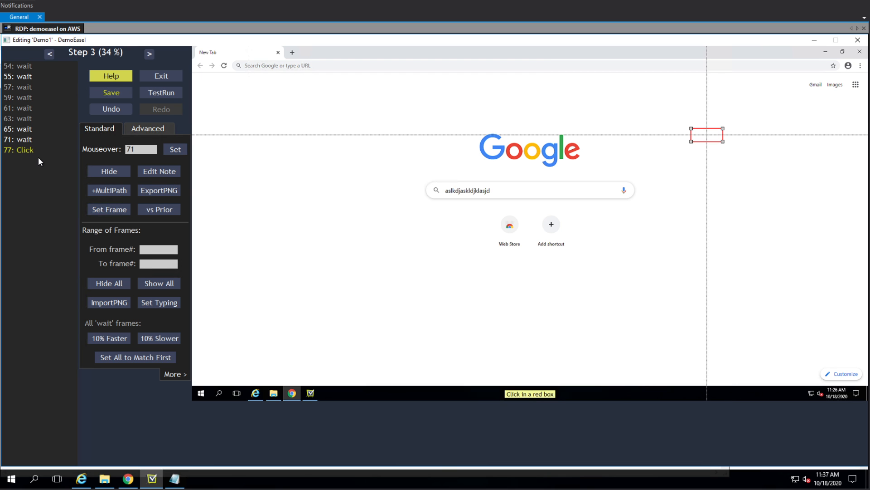
{"action": "left_click", "coordinate": [26, 151]}
{"action": "left_click", "coordinate": [22, 150]}
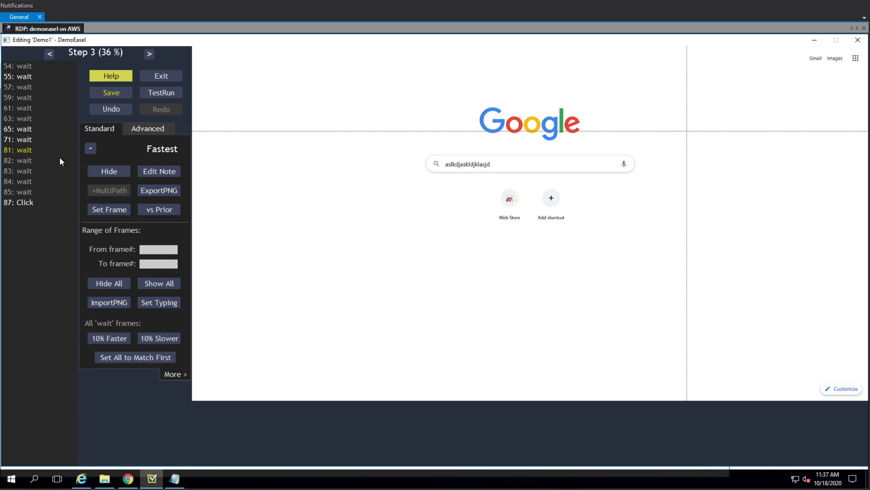
Step: Select Step 3's click frame 87 and test-run the demo from there, stopping the run at that frame
{"action": "left_click", "coordinate": [20, 204]}
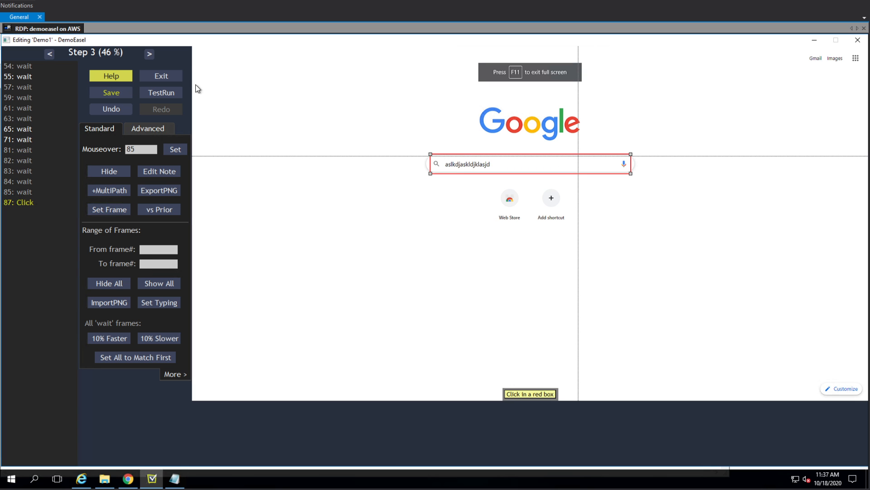
{"action": "left_click", "coordinate": [170, 92]}
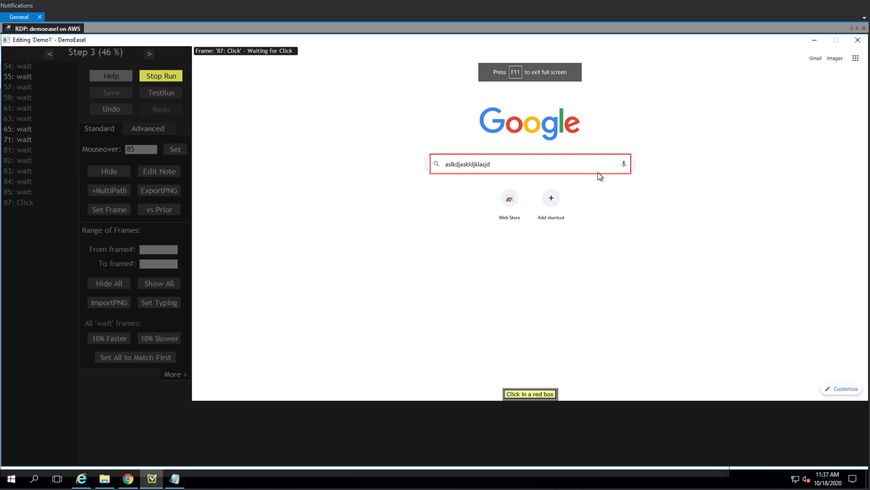
{"action": "left_click", "coordinate": [161, 76]}
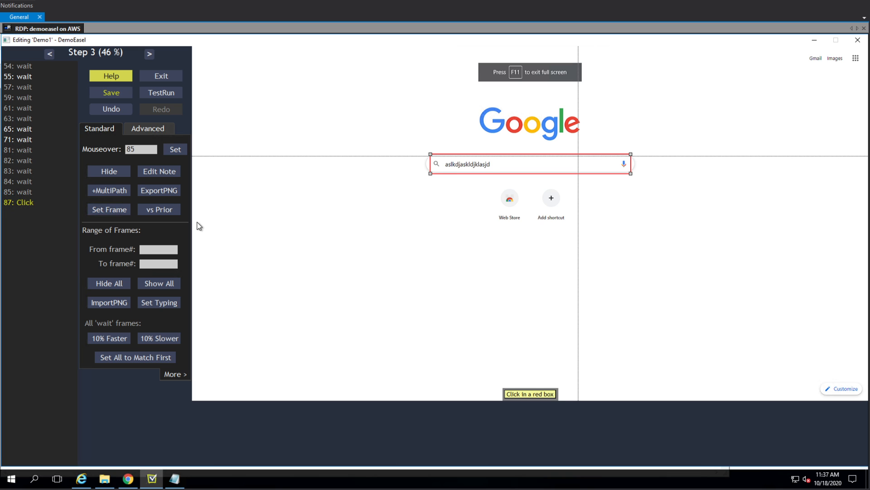
Step: Check Step 4's click frame and examine Step 3's wait frames from 65 back to 54 for unneeded pointer movement
{"action": "key", "text": "Right"}
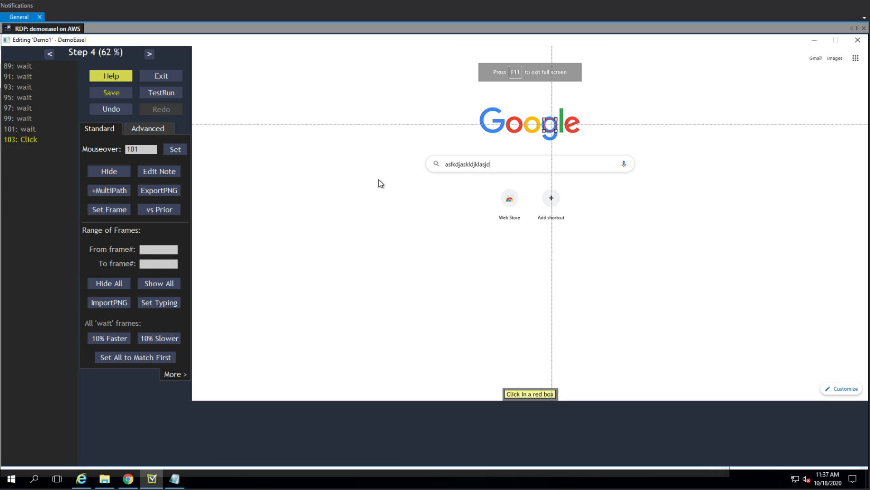
{"action": "key", "text": "Left"}
{"action": "left_click", "coordinate": [18, 136]}
{"action": "left_click", "coordinate": [15, 126]}
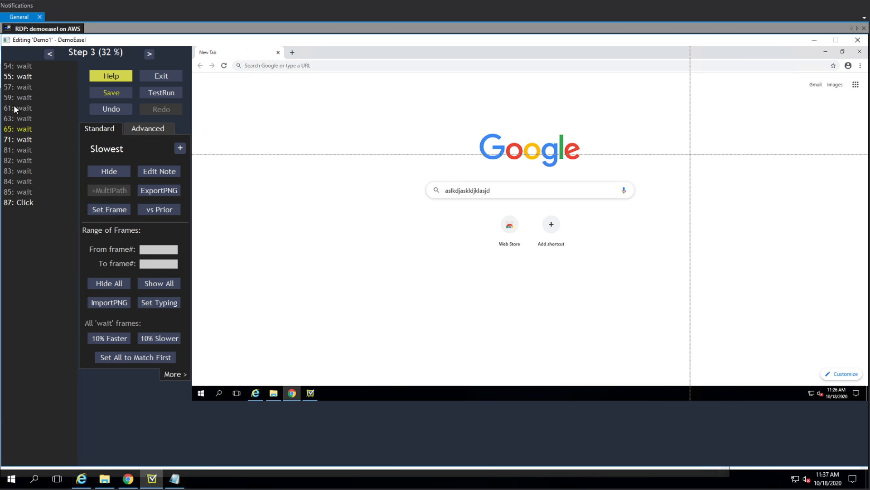
{"action": "left_click", "coordinate": [13, 105]}
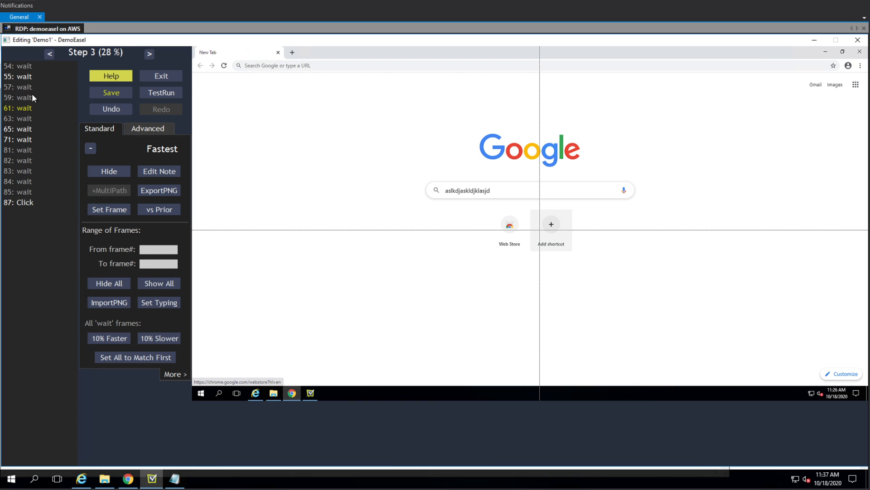
{"action": "left_click", "coordinate": [22, 97]}
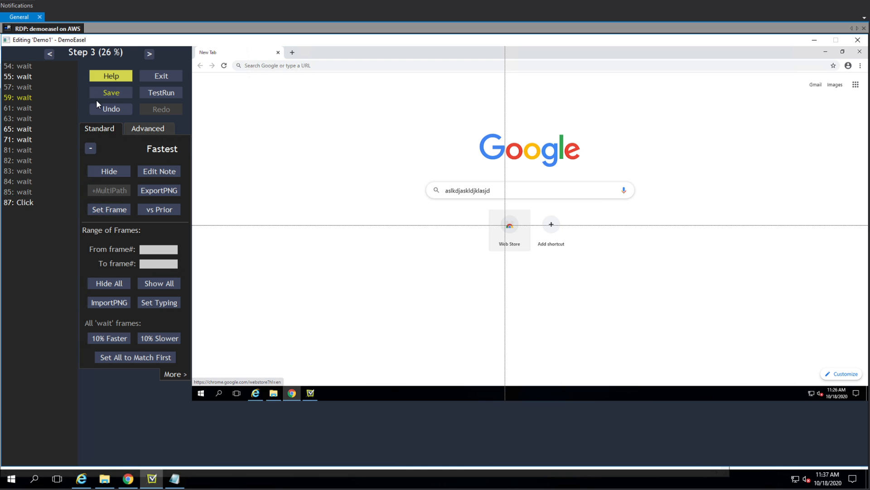
{"action": "left_click", "coordinate": [16, 85]}
{"action": "key", "text": "Up"}
{"action": "key", "text": "Up"}
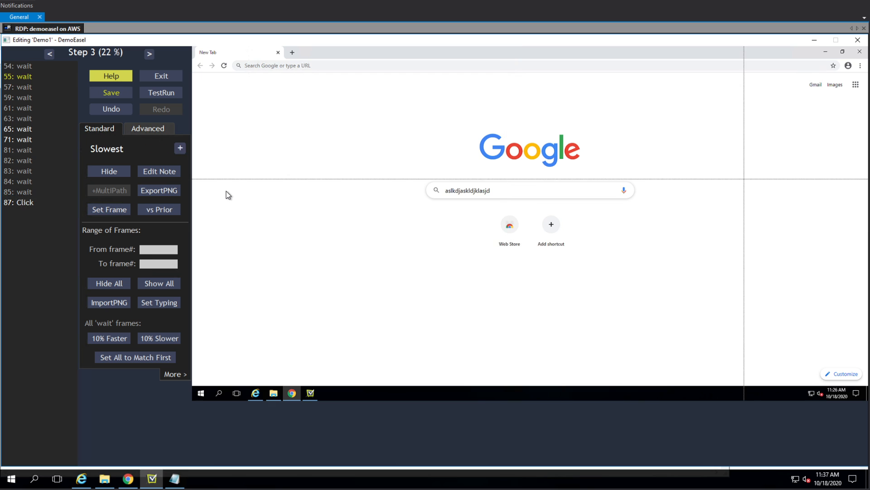
{"action": "key", "text": "Down"}
{"action": "key", "text": "Down"}
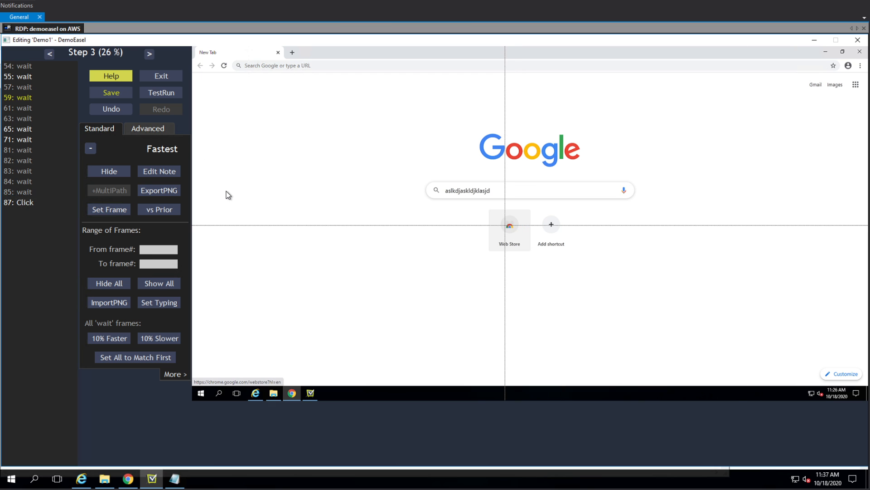
{"action": "key", "text": "Up"}
{"action": "key", "text": "Up"}
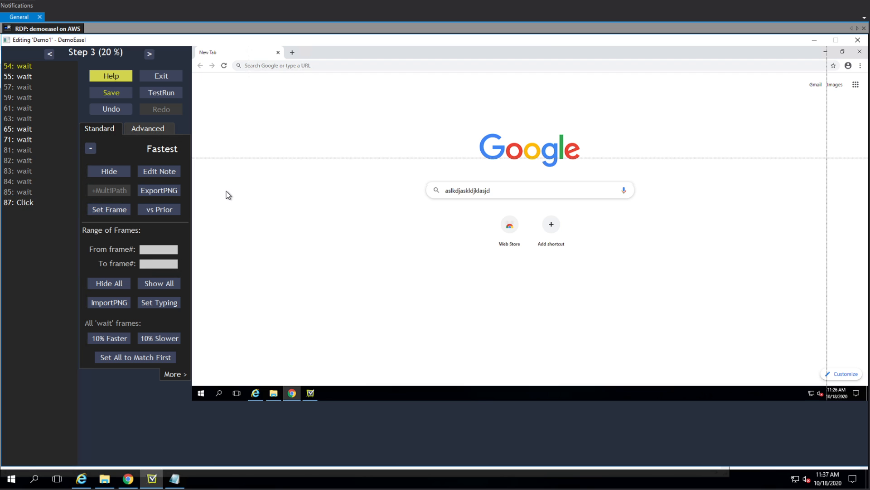
Step: Hide Step 3's wait frames 54, 55, 57, 59 and 61, plus the frame range 63 to 83
{"action": "key", "text": "Delete"}
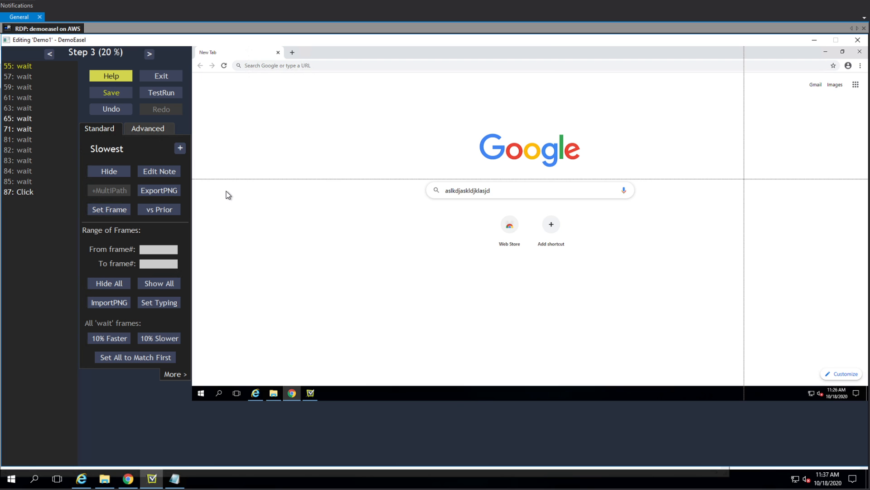
{"action": "key", "text": "Delete"}
{"action": "key", "text": "Delete"}
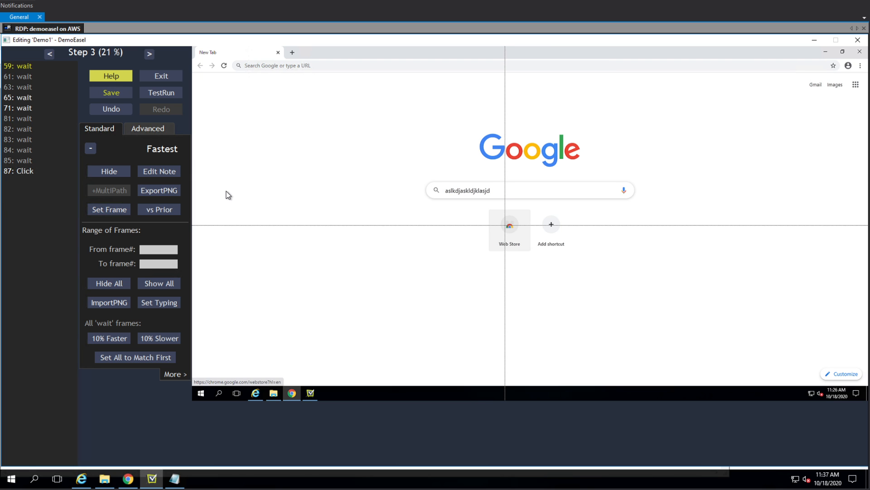
{"action": "key", "text": "Delete"}
{"action": "key", "text": "Delete"}
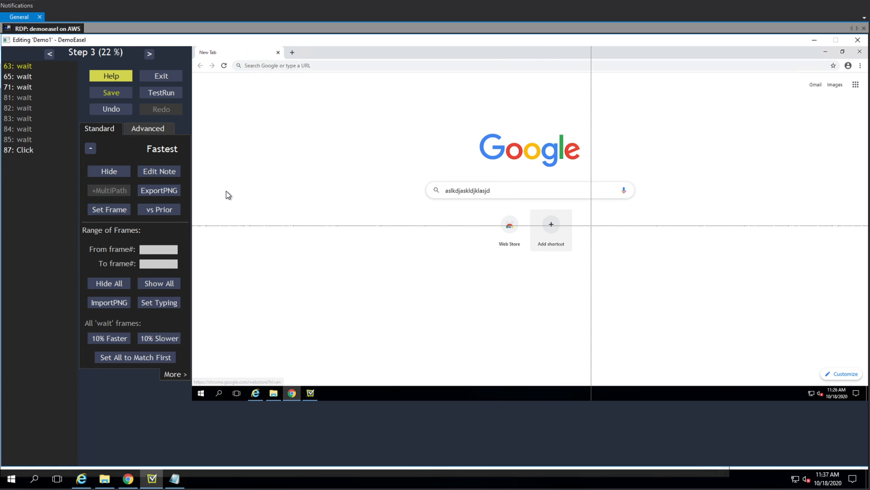
{"action": "left_click", "coordinate": [26, 118], "text": "shift"}
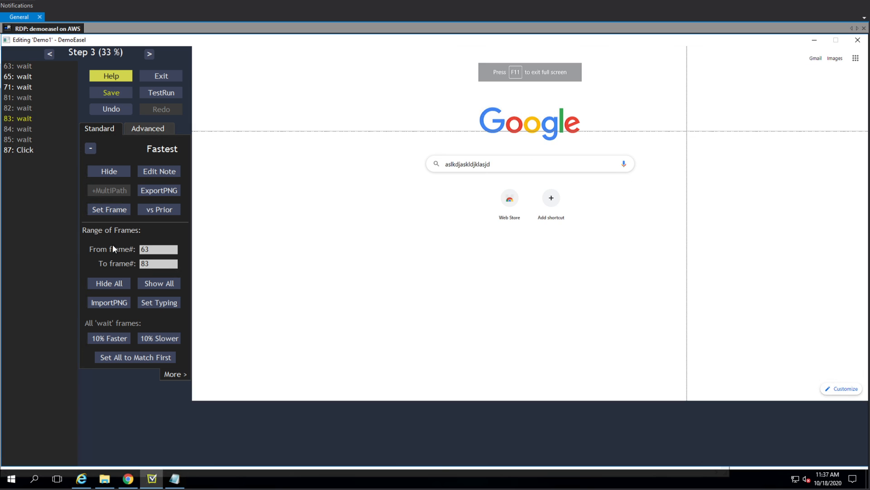
{"action": "left_click", "coordinate": [126, 286]}
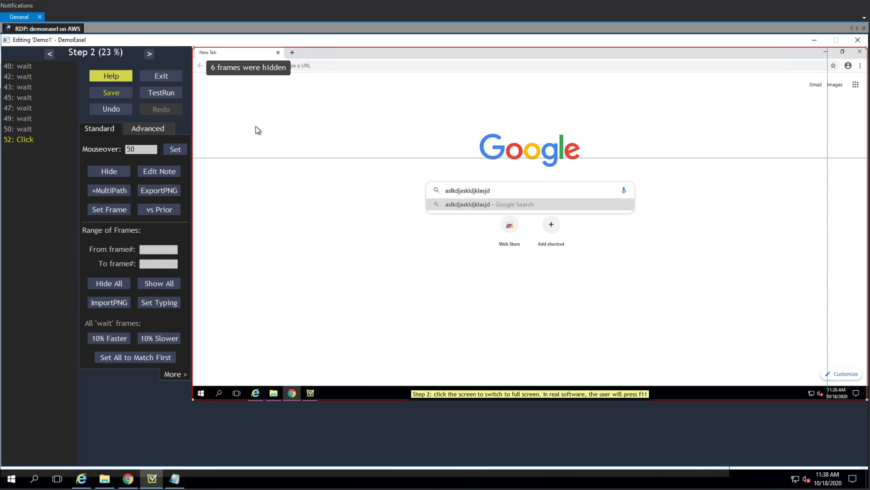
Step: Test-run the demo from Step 2's click frame 52 and stop the run at click frame 87
{"action": "left_click", "coordinate": [161, 92]}
{"action": "left_click", "coordinate": [499, 190]}
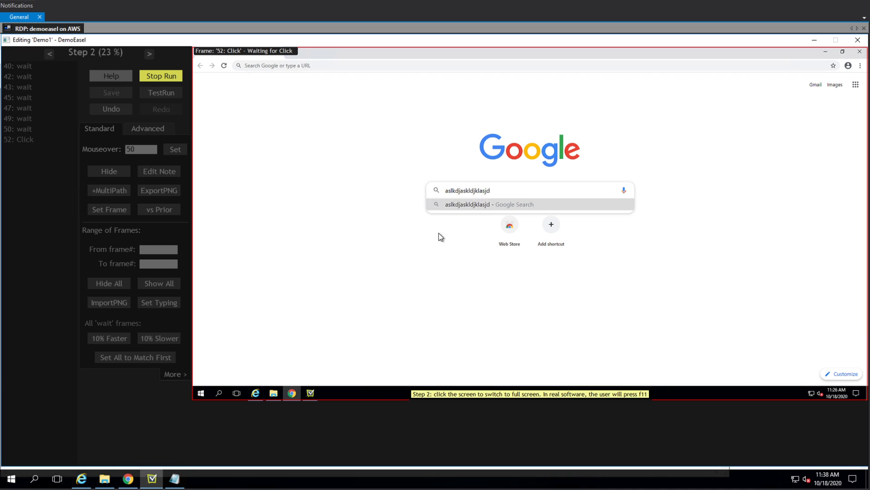
{"action": "left_click", "coordinate": [407, 261]}
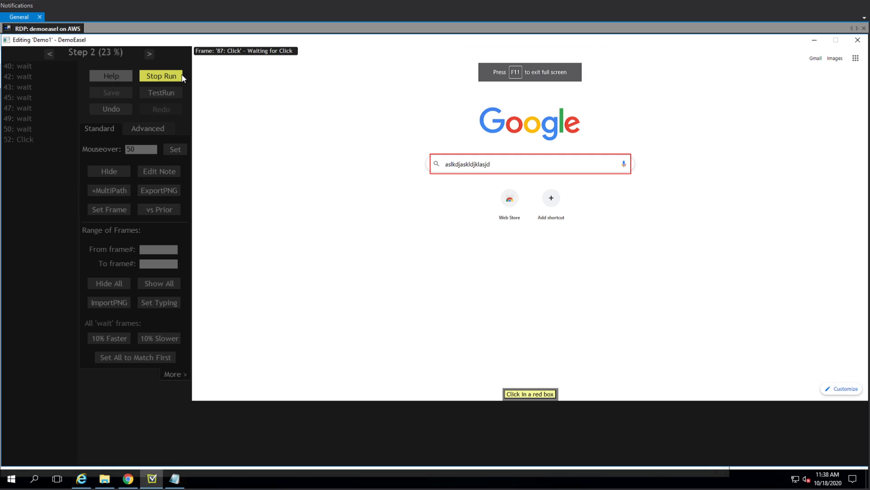
{"action": "left_click", "coordinate": [165, 77]}
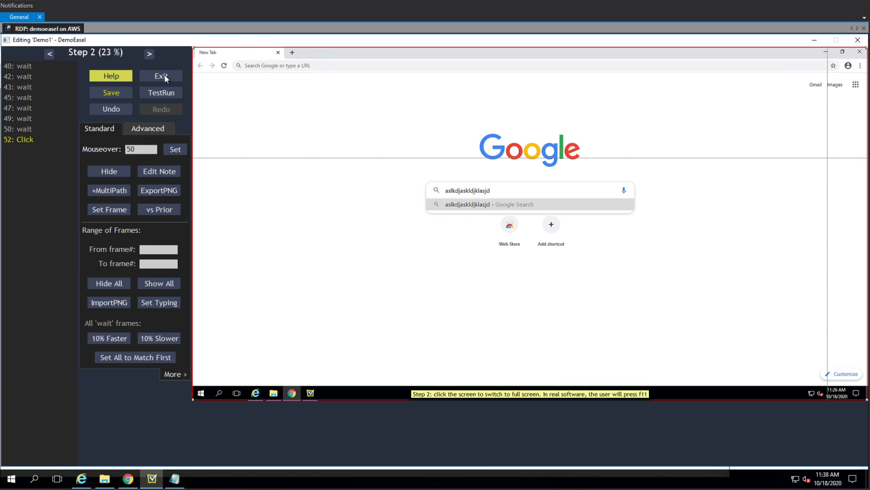
Step: Compare Step 2's click frame 52 with Step 3's frames 84 to 87 to examine the switch to full screen
{"action": "key", "text": "Right"}
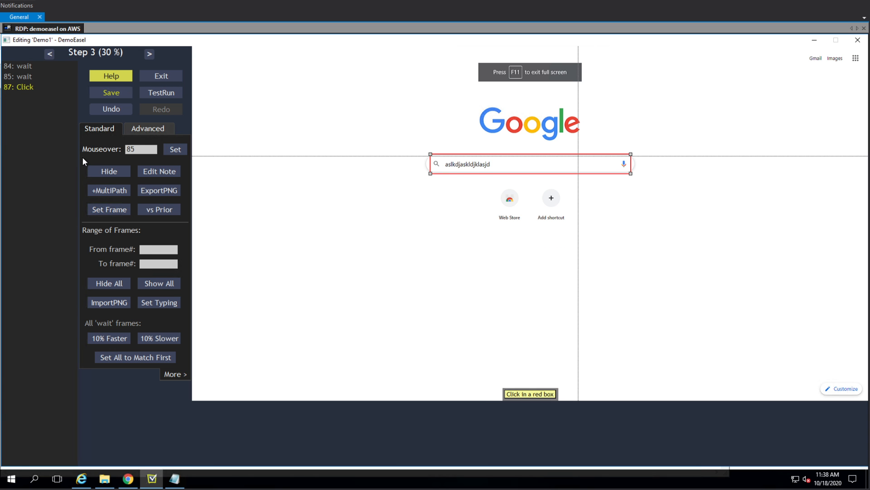
{"action": "key", "text": "Left"}
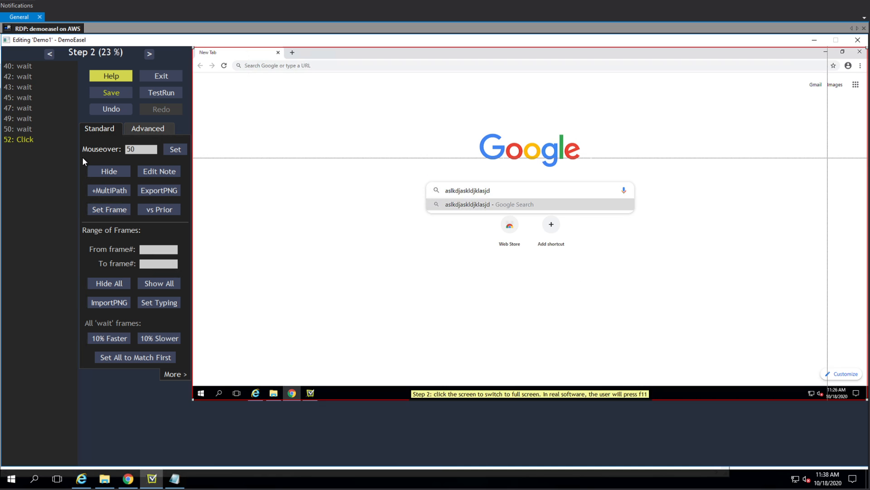
{"action": "key", "text": "Right"}
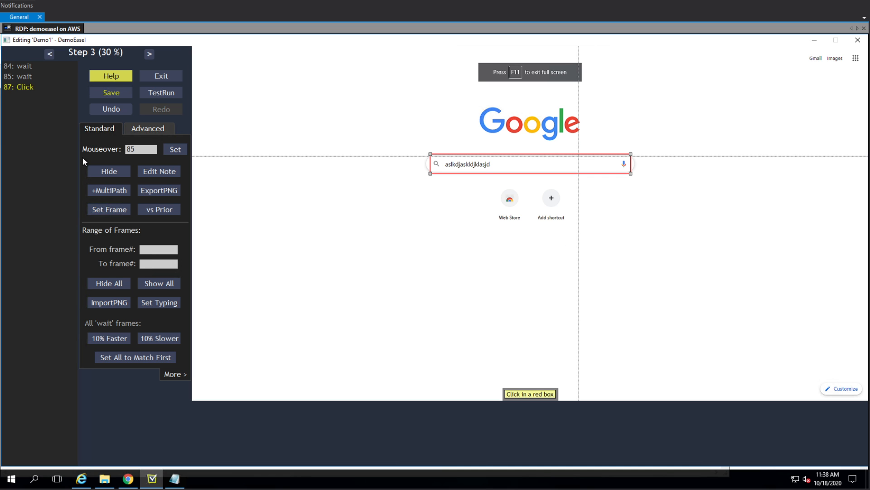
{"action": "key", "text": "Left"}
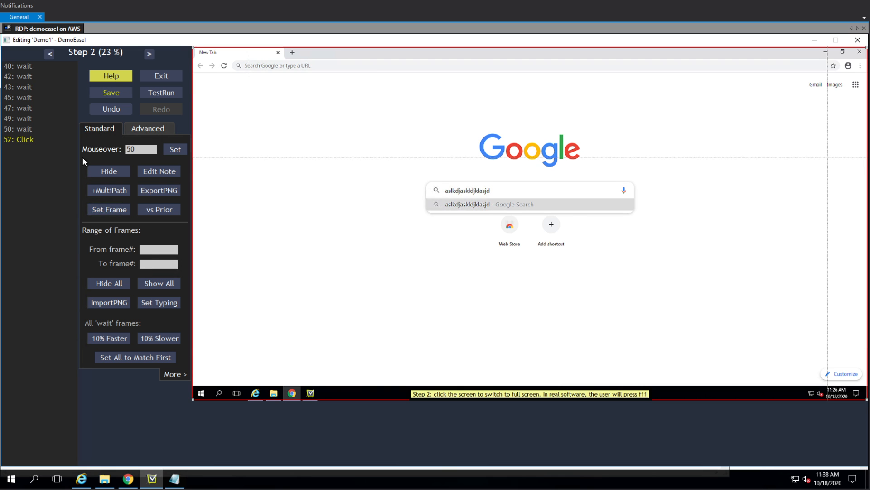
{"action": "key", "text": "Right"}
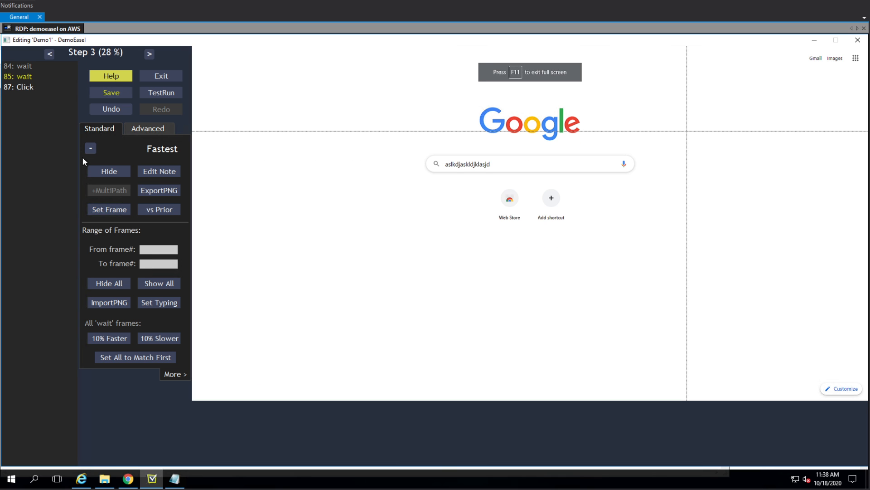
{"action": "key", "text": "Left"}
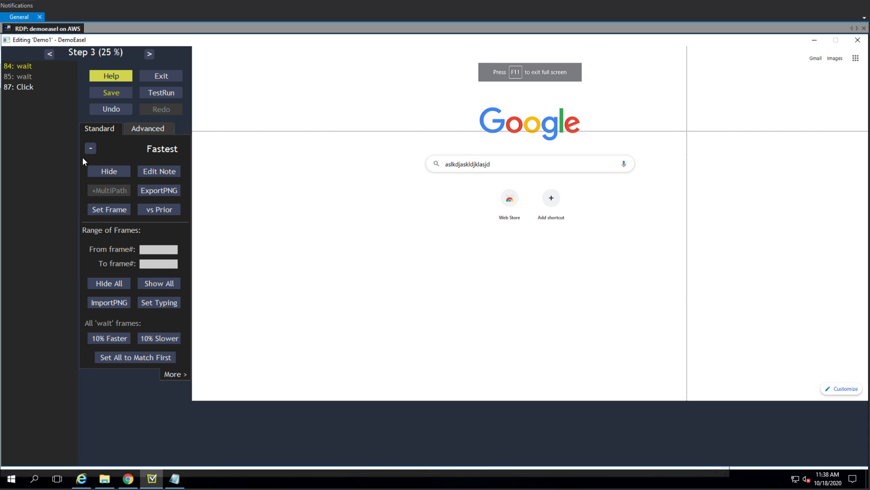
{"action": "key", "text": "Left"}
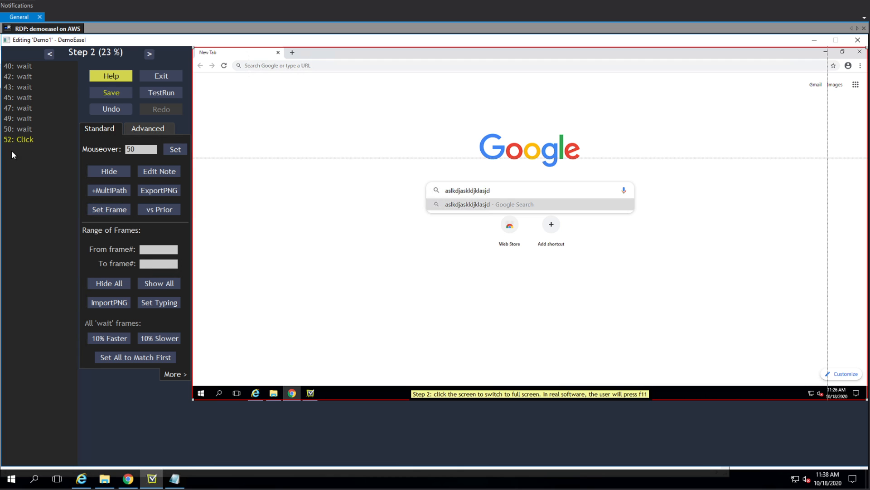
{"action": "key", "text": "Right"}
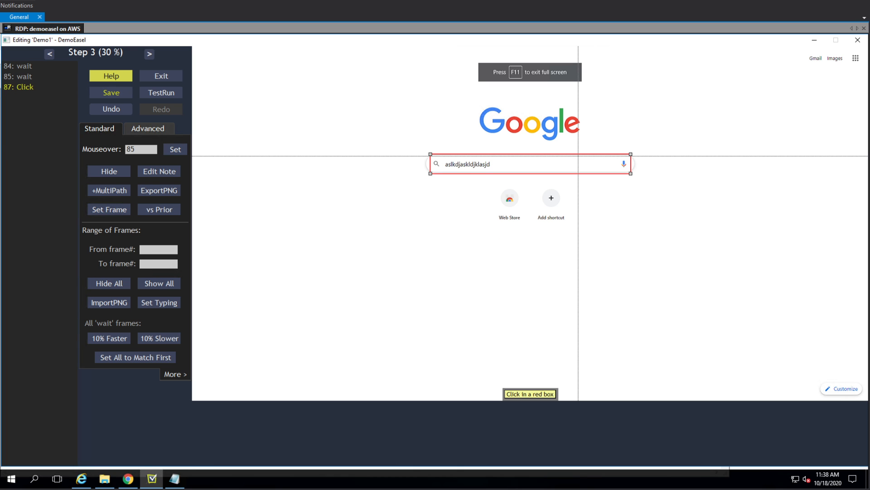
Step: Show all hidden frames in the range 53 to 83 again
{"action": "left_click", "coordinate": [156, 251]}
{"action": "type", "text": "53"}
{"action": "key", "text": "Tab"}
{"action": "type", "text": "83"}
{"action": "left_click", "coordinate": [163, 284]}
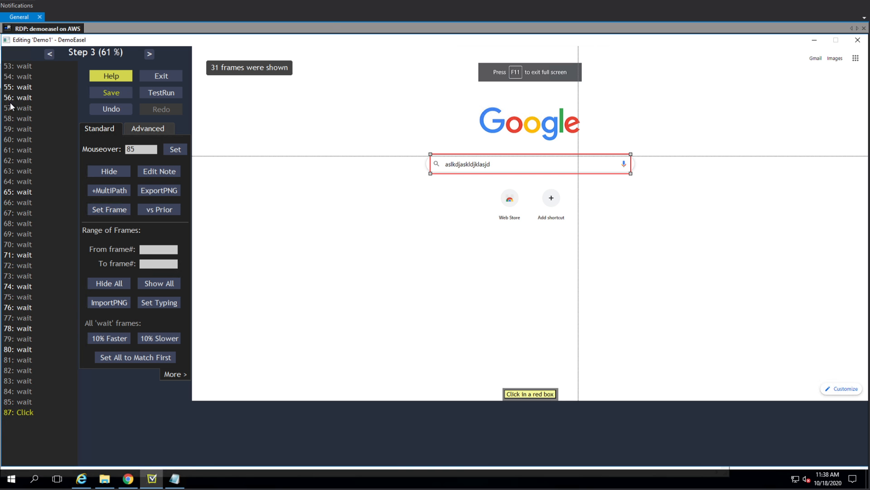
Step: Examine Step 3's wait frames one by one from 53 to 80, looking for where the full-screen view begins
{"action": "left_click", "coordinate": [21, 66]}
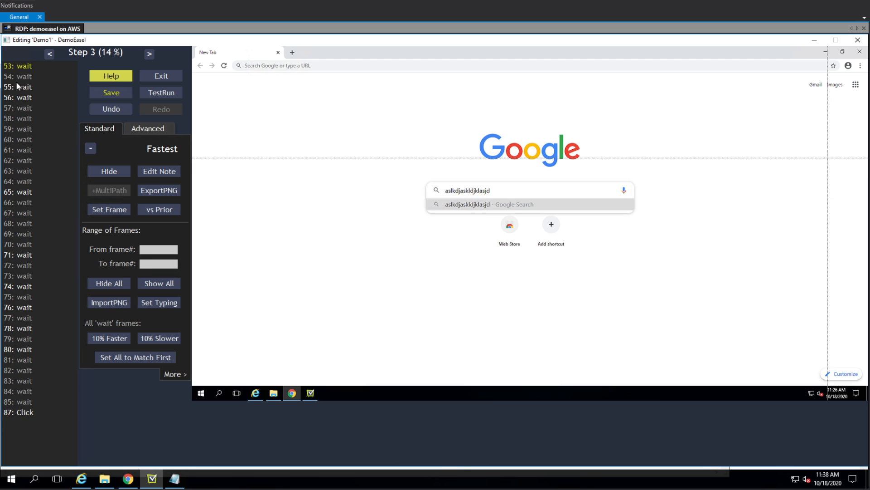
{"action": "left_click", "coordinate": [16, 80]}
{"action": "left_click", "coordinate": [16, 86]}
{"action": "left_click", "coordinate": [16, 96]}
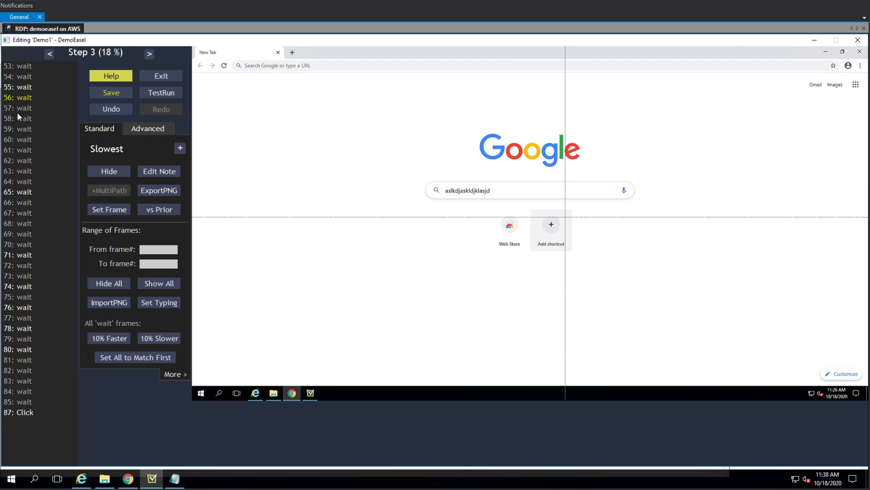
{"action": "left_click", "coordinate": [17, 116]}
{"action": "left_click", "coordinate": [18, 129]}
{"action": "left_click", "coordinate": [21, 138]}
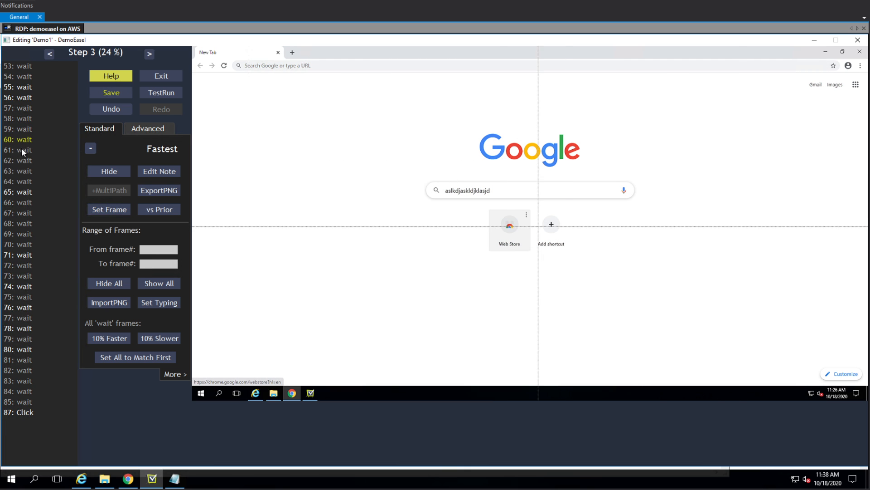
{"action": "left_click", "coordinate": [20, 149]}
{"action": "left_click", "coordinate": [23, 160]}
{"action": "left_click", "coordinate": [22, 172]}
{"action": "left_click", "coordinate": [20, 183]}
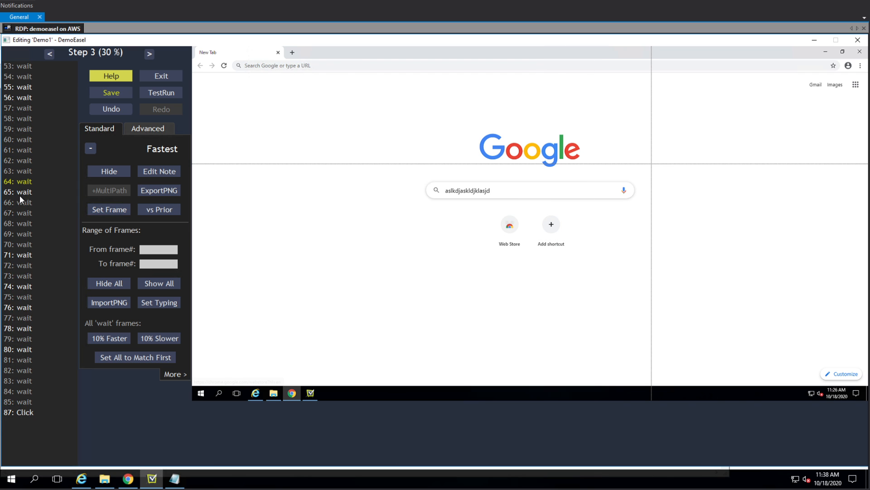
{"action": "left_click", "coordinate": [20, 193]}
{"action": "left_click", "coordinate": [23, 203]}
{"action": "left_click", "coordinate": [24, 213]}
{"action": "left_click", "coordinate": [20, 223]}
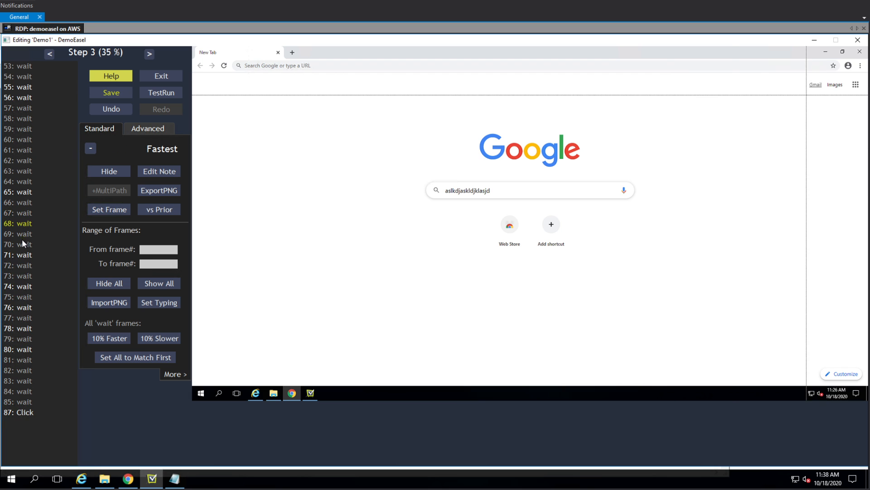
{"action": "left_click", "coordinate": [22, 236]}
{"action": "left_click", "coordinate": [18, 245]}
{"action": "left_click", "coordinate": [15, 255]}
{"action": "left_click", "coordinate": [15, 265]}
{"action": "left_click", "coordinate": [16, 278]}
{"action": "left_click", "coordinate": [13, 287]}
{"action": "left_click", "coordinate": [12, 297]}
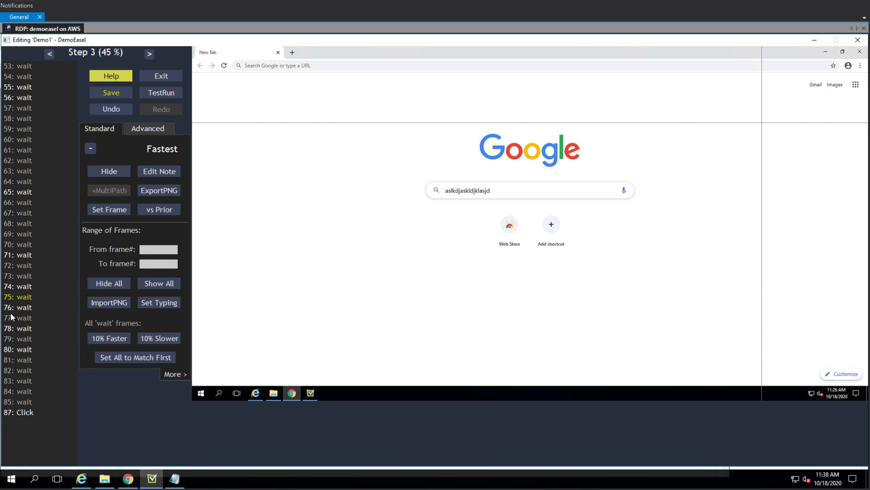
{"action": "left_click", "coordinate": [11, 318]}
{"action": "left_click", "coordinate": [19, 333]}
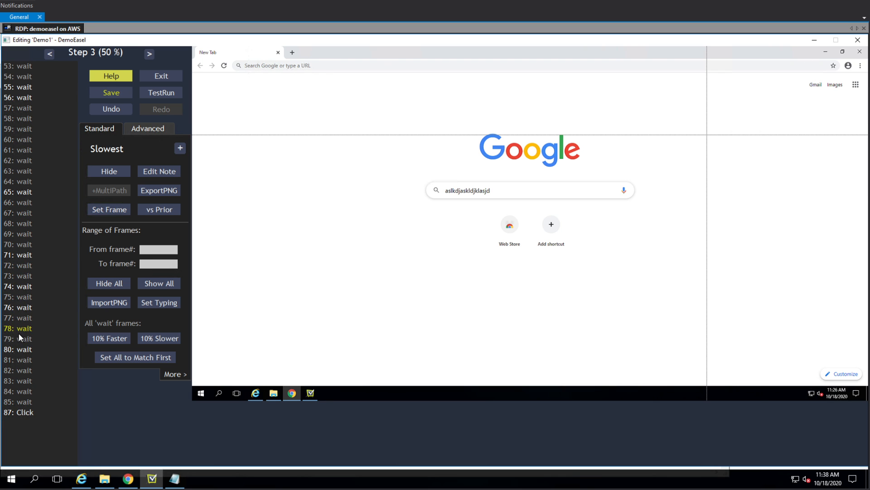
{"action": "left_click", "coordinate": [20, 338]}
{"action": "left_click", "coordinate": [21, 349]}
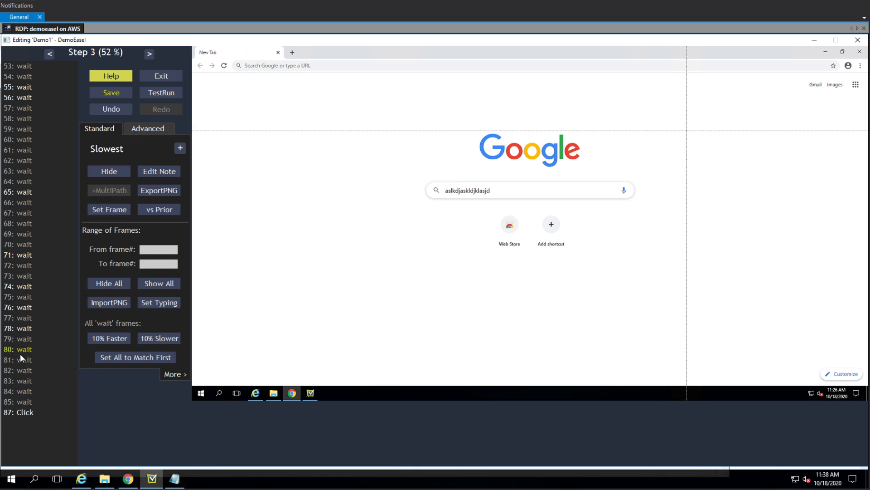
Step: Examine Step 3's full-screen frames 81 to 87 for the exit message's fade-in, finishing on frame 81
{"action": "left_click", "coordinate": [22, 363]}
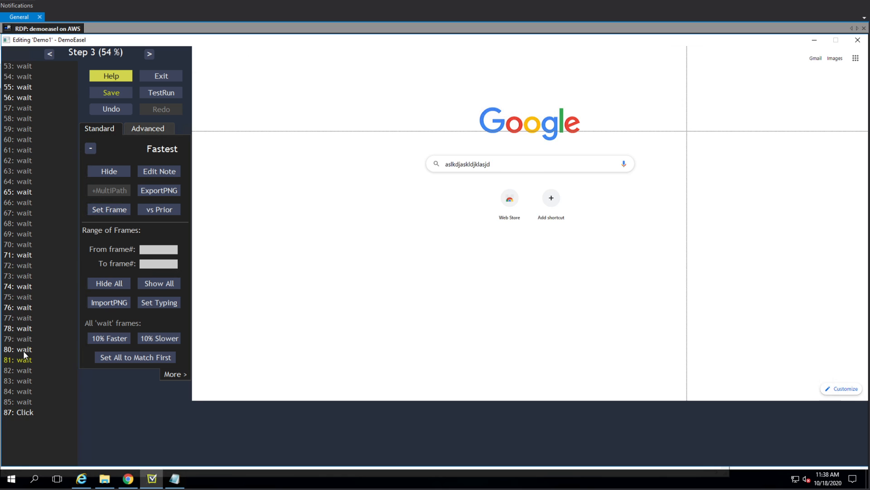
{"action": "left_click", "coordinate": [20, 368]}
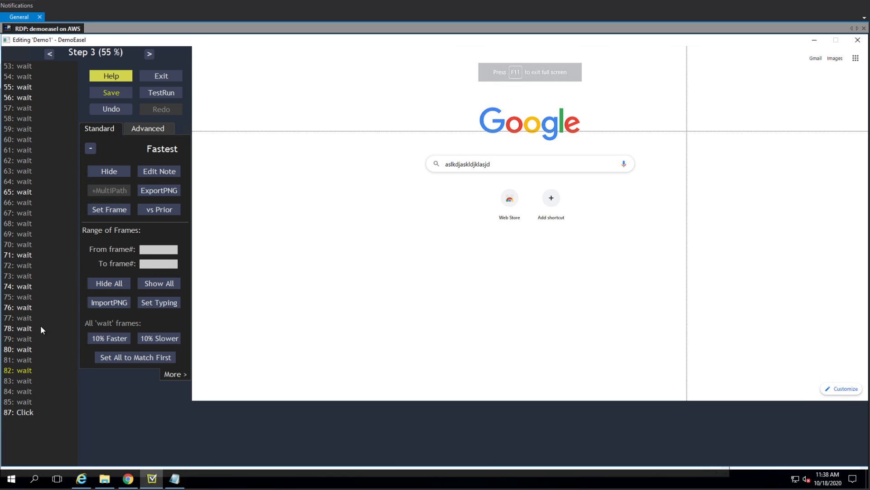
{"action": "left_click", "coordinate": [23, 382]}
{"action": "left_click", "coordinate": [21, 392]}
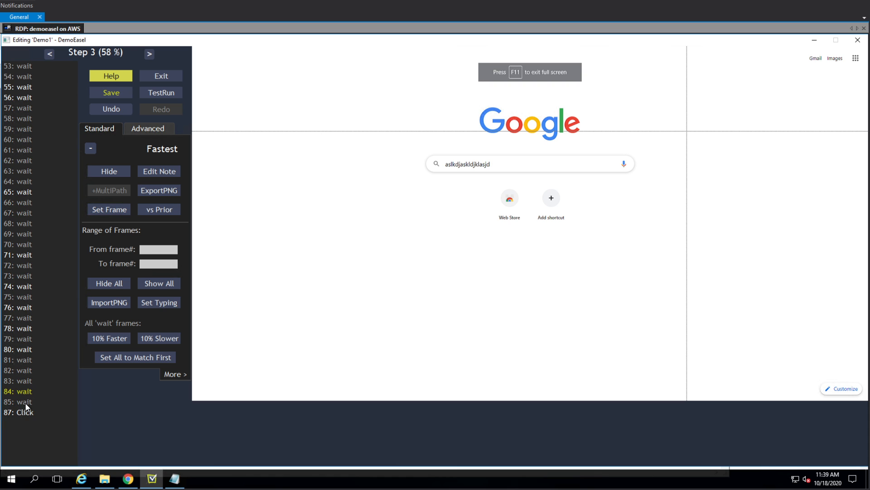
{"action": "left_click", "coordinate": [25, 402]}
{"action": "left_click", "coordinate": [28, 410]}
{"action": "left_click", "coordinate": [22, 361]}
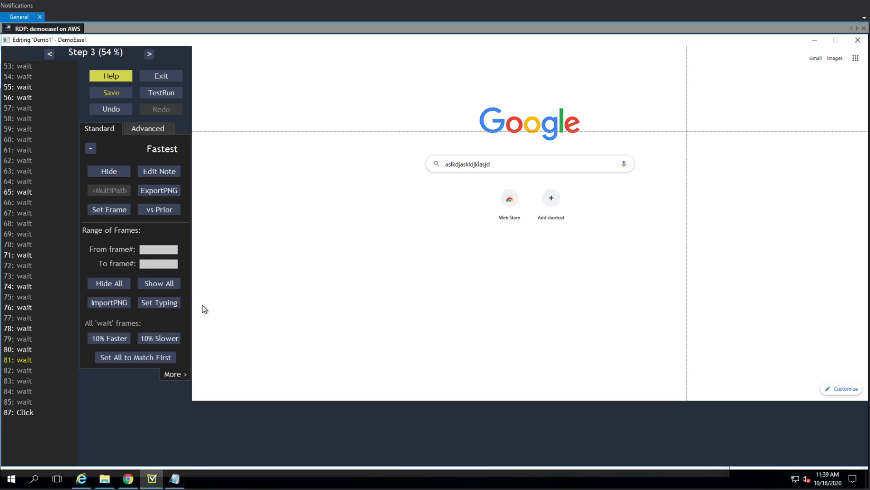
Step: Hide all frames in the range 53 to 81
{"action": "left_click", "coordinate": [158, 254]}
{"action": "type", "text": "53"}
{"action": "left_click", "coordinate": [165, 264]}
{"action": "type", "text": "81"}
{"action": "left_click", "coordinate": [116, 284]}
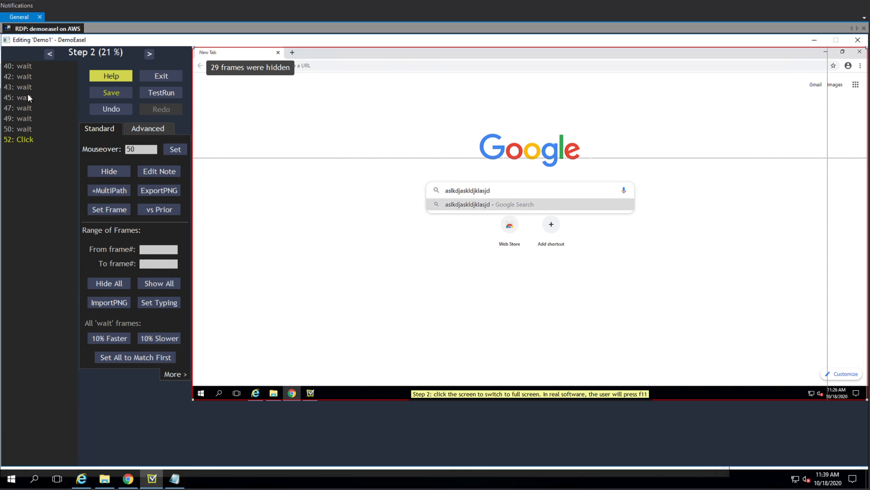
Step: Check the transition from Step 2's frames 47 and 52 to Step 3's remaining frames 82 to 87
{"action": "left_click", "coordinate": [29, 107]}
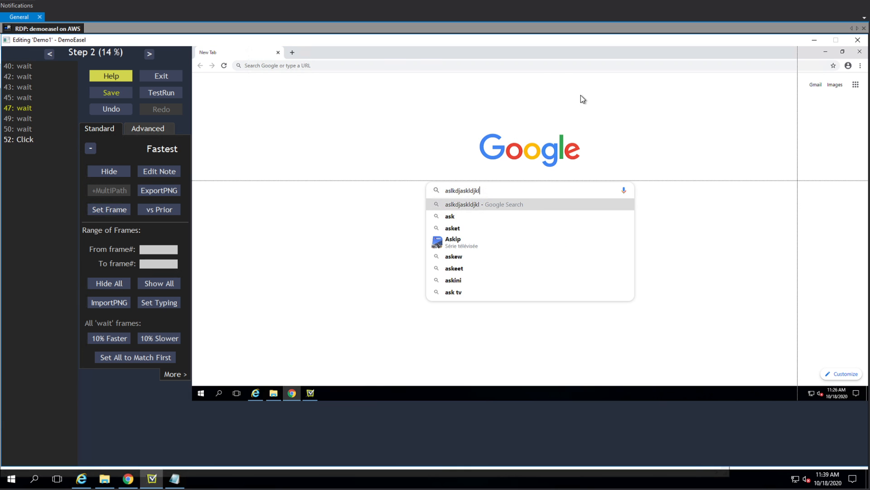
{"action": "left_click", "coordinate": [35, 141]}
{"action": "key", "text": "Right"}
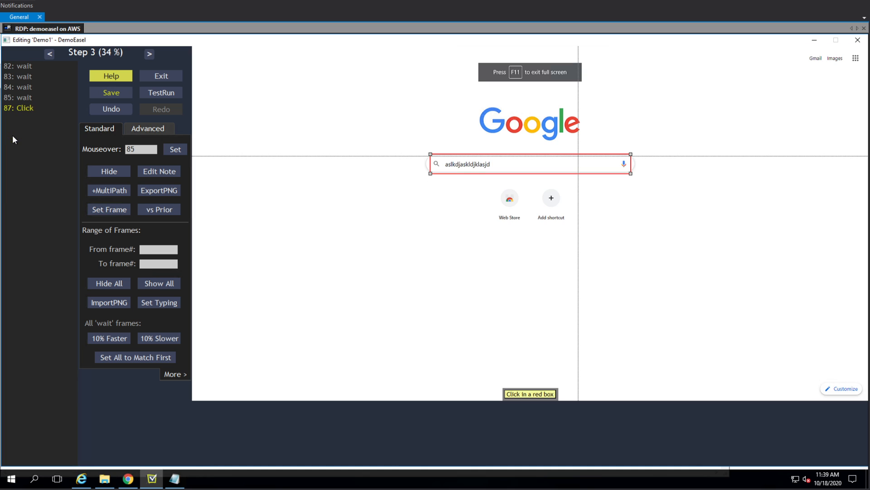
{"action": "left_click", "coordinate": [17, 66]}
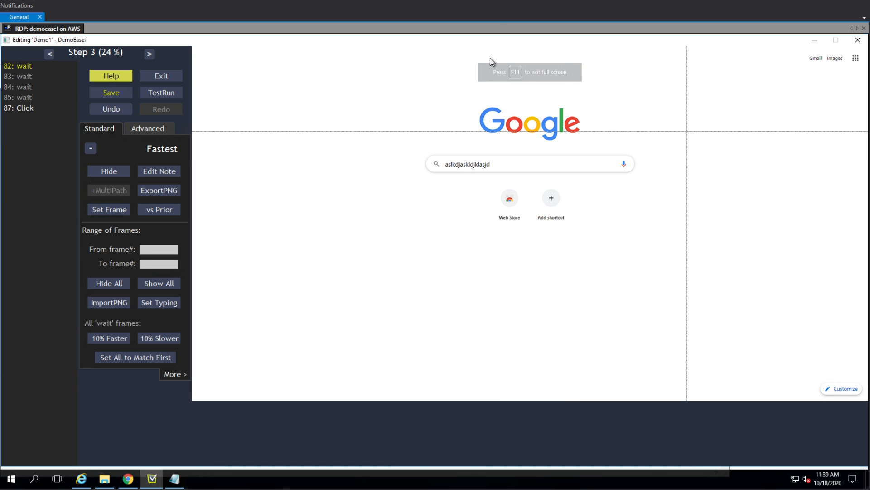
{"action": "left_click", "coordinate": [23, 76]}
{"action": "left_click", "coordinate": [21, 87]}
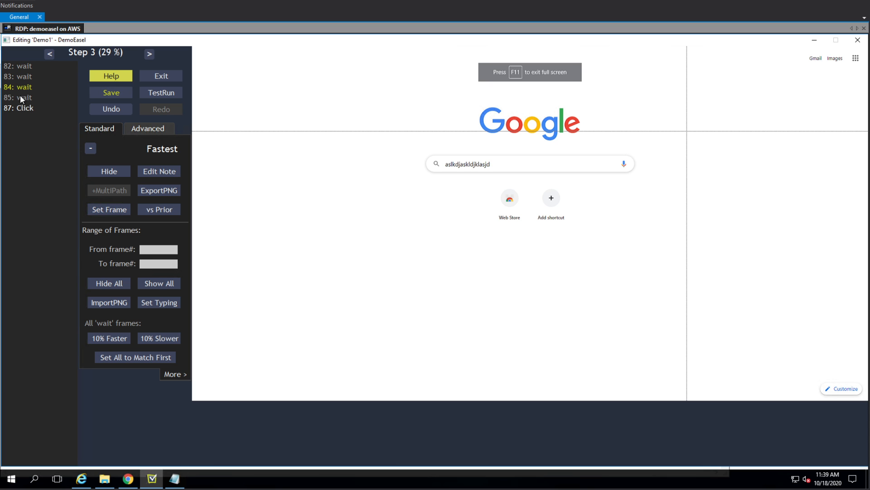
{"action": "left_click", "coordinate": [20, 97]}
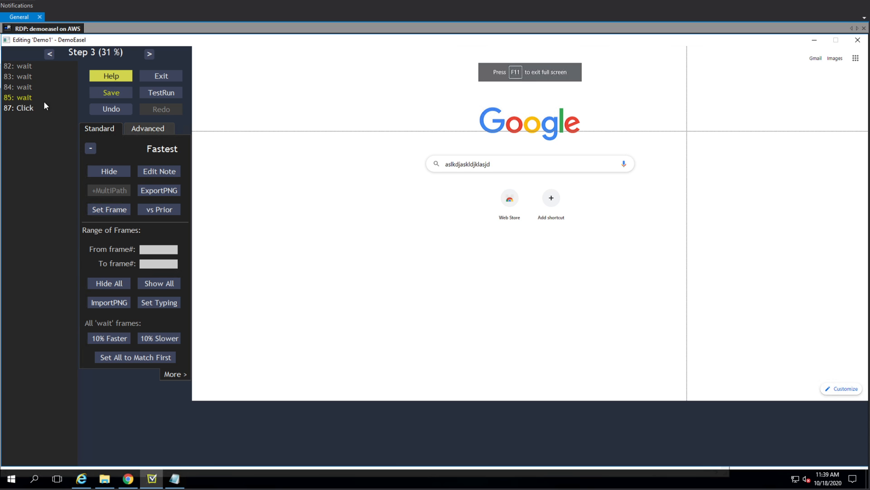
Step: Examine click frame 87 and the following wait frames 89 to 95 of Step 4
{"action": "left_click", "coordinate": [22, 108]}
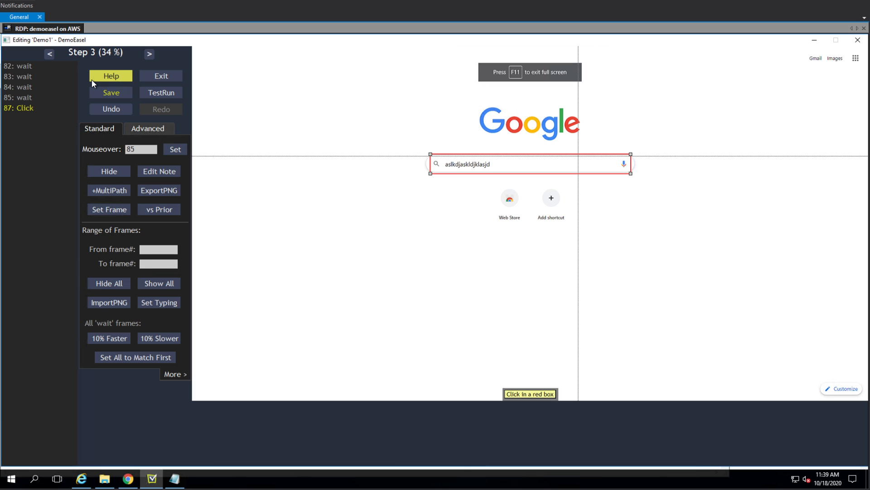
{"action": "key", "text": "Down"}
{"action": "key", "text": "Down"}
{"action": "key", "text": "Down"}
{"action": "key", "text": "Down"}
{"action": "key", "text": "Down"}
{"action": "key", "text": "Down"}
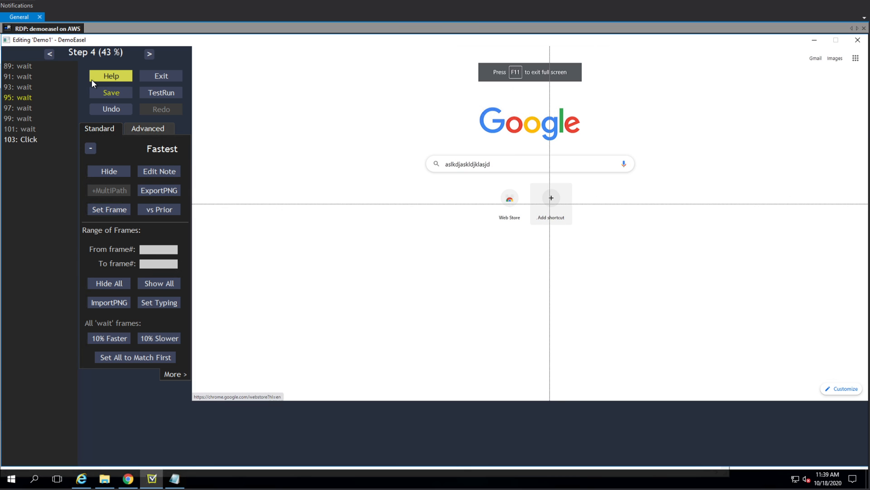
Step: Enlarge the click area in Step 4's click frame 103 so it surrounds the whole Google logo
{"action": "key", "text": "Down"}
{"action": "key", "text": "Down"}
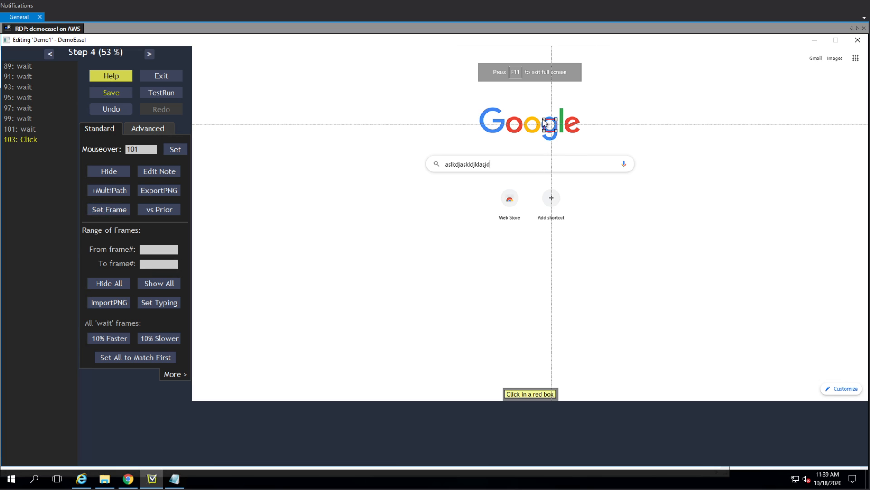
{"action": "left_click_drag", "start_coordinate": [544, 118], "coordinate": [469, 99]}
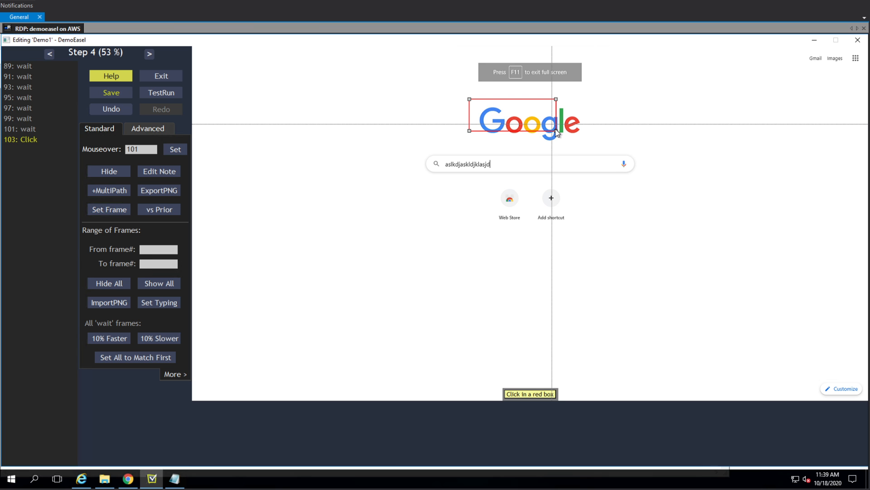
{"action": "left_click_drag", "start_coordinate": [557, 131], "coordinate": [597, 148]}
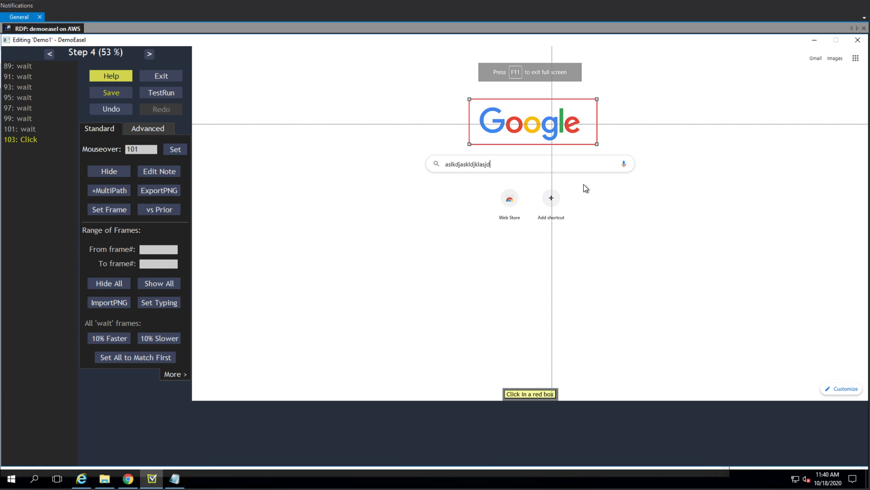
Step: Review Step 5's frames and enlarge the click area around the Gmail link in click frame 111
{"action": "key", "text": "Right"}
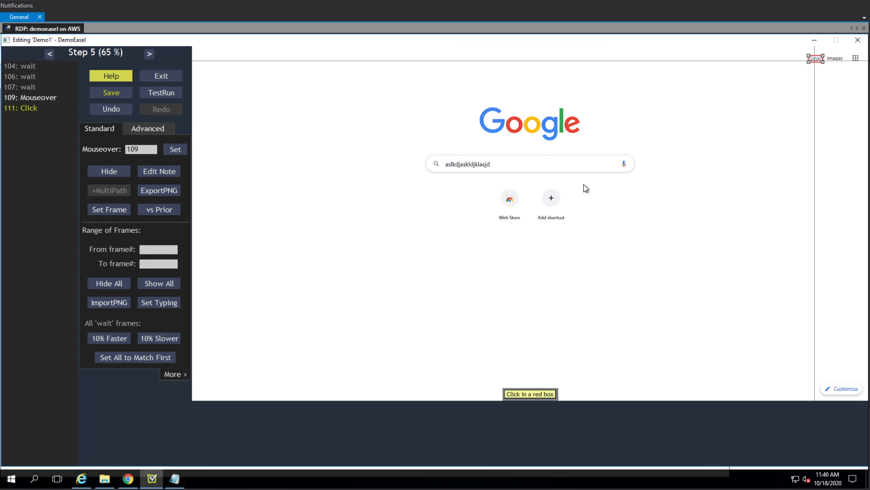
{"action": "key", "text": "Up"}
{"action": "key", "text": "Up"}
{"action": "key", "text": "Up"}
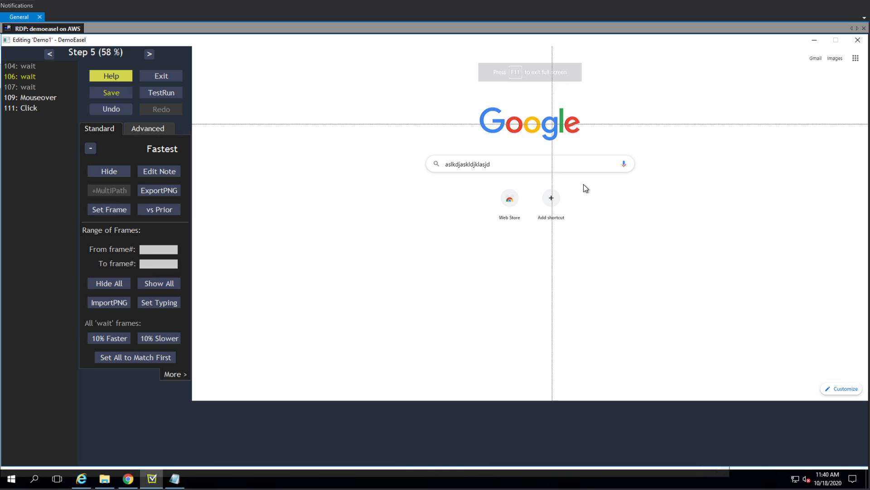
{"action": "key", "text": "Down"}
{"action": "key", "text": "Down"}
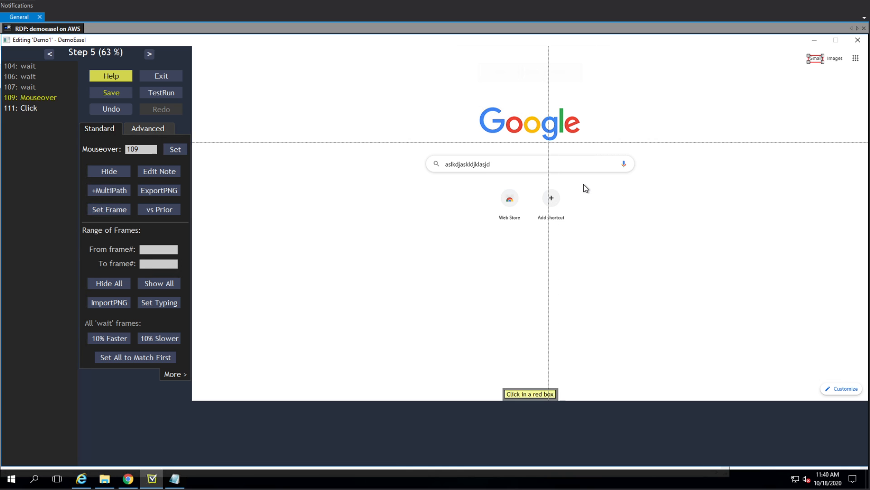
{"action": "key", "text": "Down"}
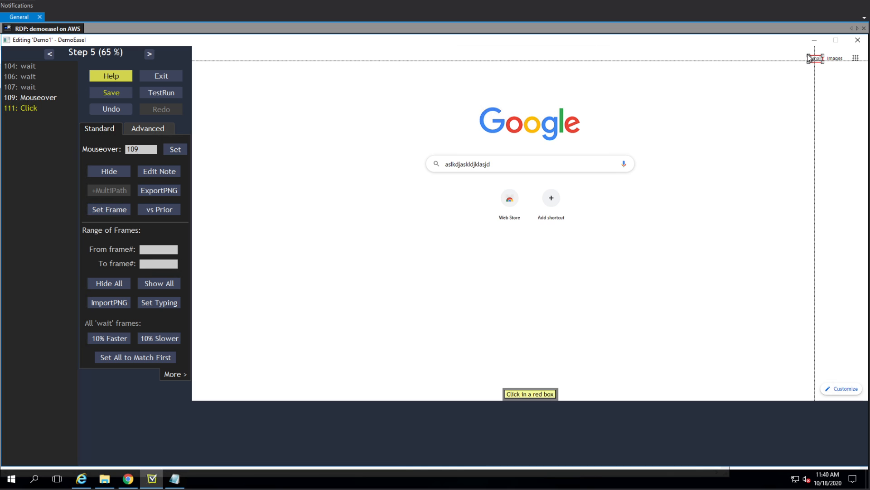
{"action": "left_click_drag", "start_coordinate": [808, 55], "coordinate": [829, 66]}
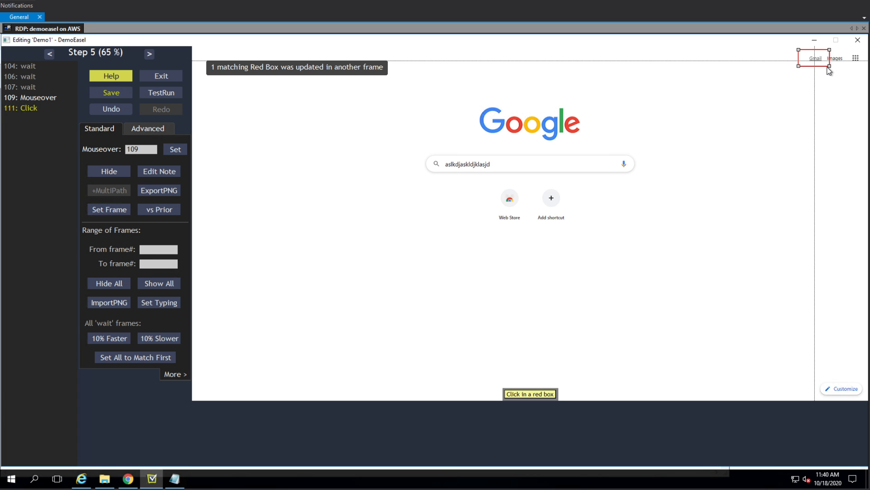
Step: Hide click frame 126 in Step 6 and advance to the demo's final frame 130
{"action": "key", "text": "Right"}
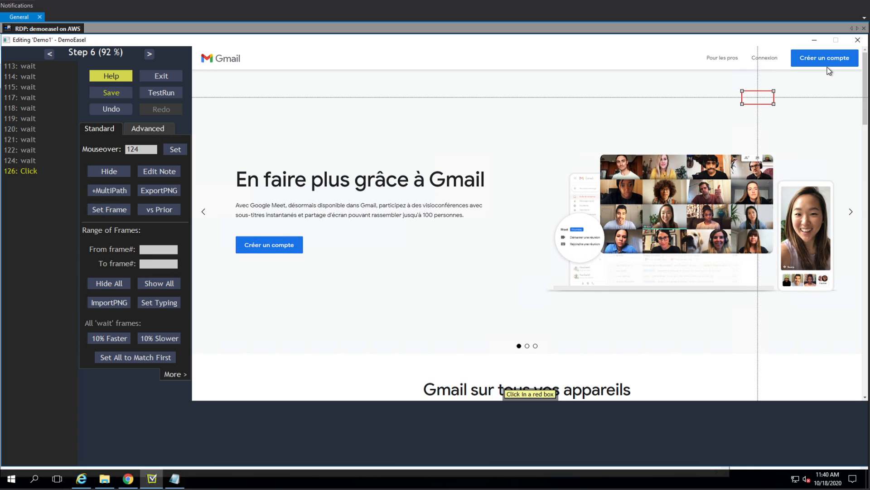
{"action": "key", "text": "Right"}
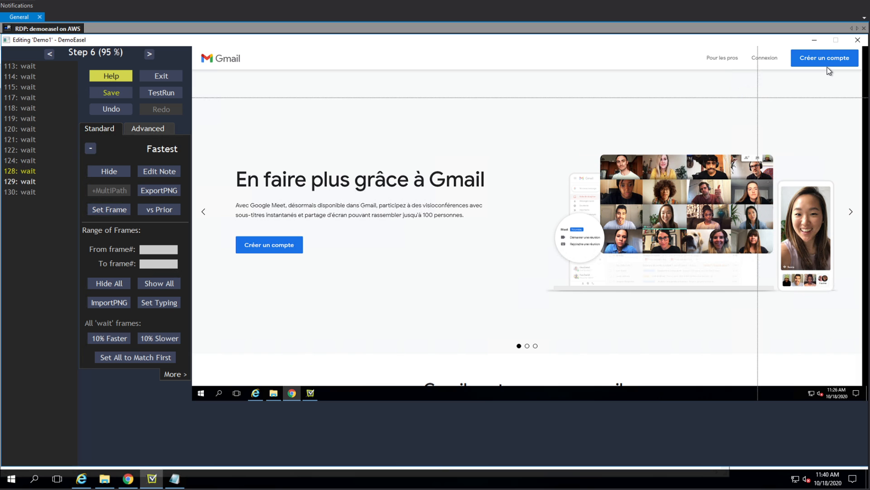
{"action": "key", "text": "Right"}
{"action": "key", "text": "Right"}
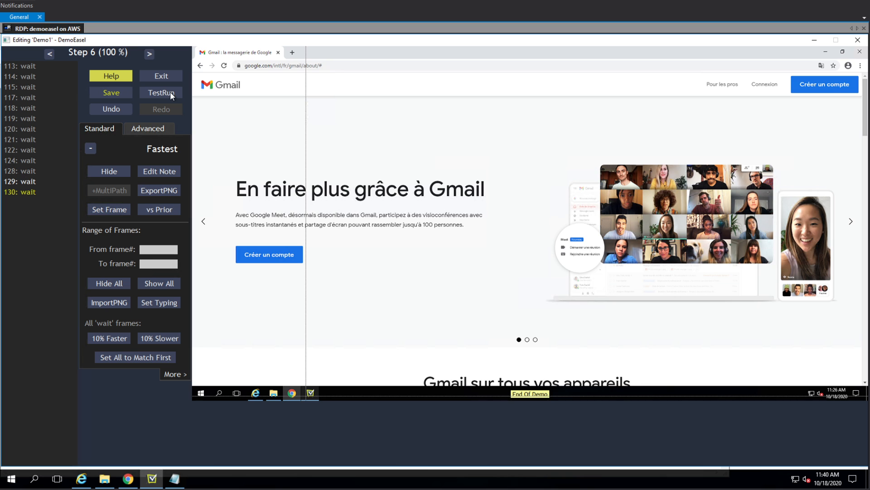
Step: Test-run the demo from Step 1 through the search bar, full-screen, logo and Gmail interactions to its end, and stop the run
{"action": "key", "text": "Page_Up"}
{"action": "key", "text": "Page_Up"}
{"action": "key", "text": "Page_Up"}
{"action": "key", "text": "Page_Up"}
{"action": "key", "text": "Page_Up"}
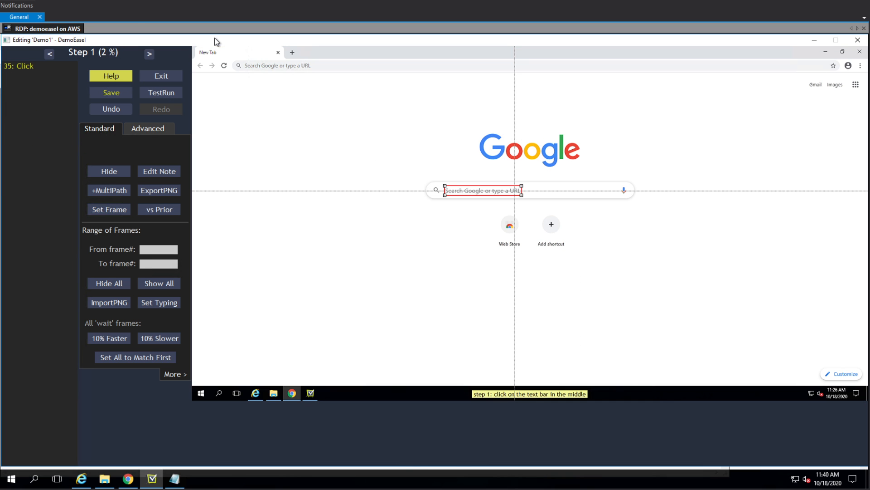
{"action": "left_click", "coordinate": [167, 93]}
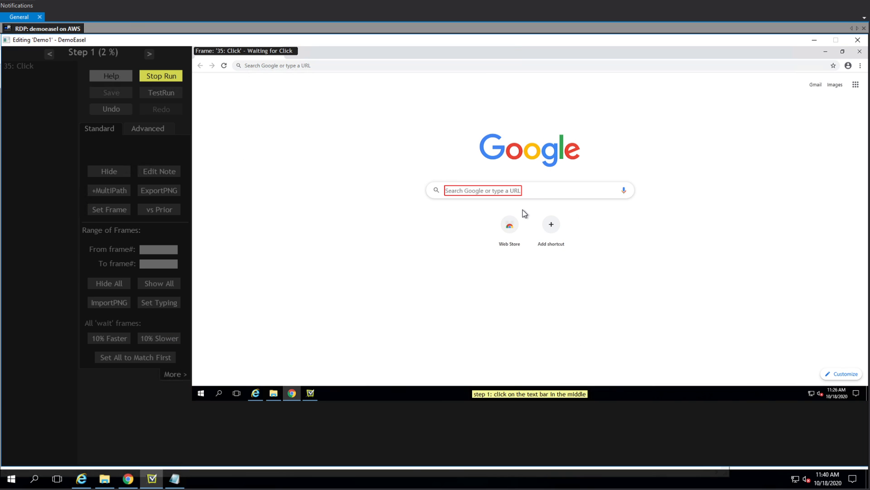
{"action": "left_click", "coordinate": [486, 197]}
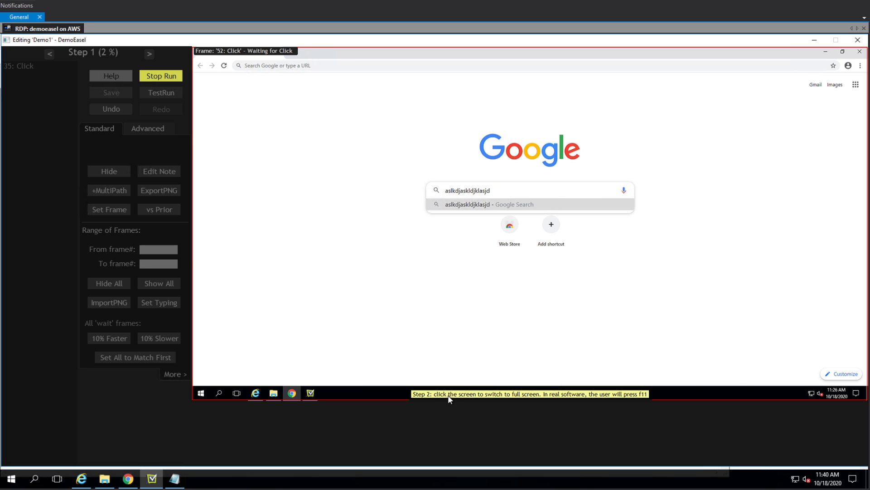
{"action": "left_click", "coordinate": [423, 135]}
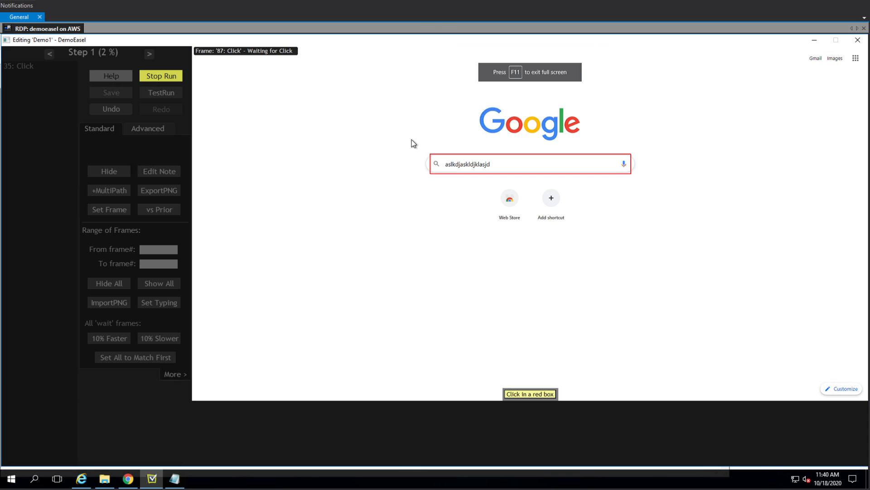
{"action": "left_click", "coordinate": [476, 164]}
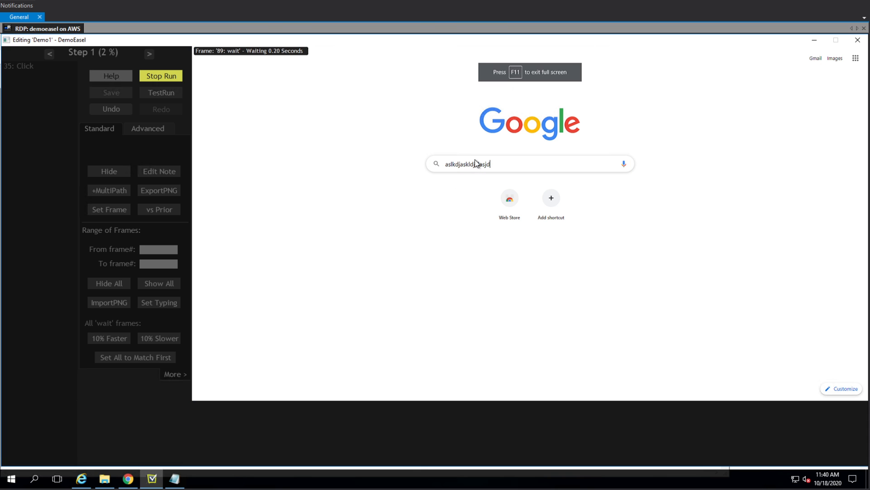
{"action": "left_click", "coordinate": [536, 106]}
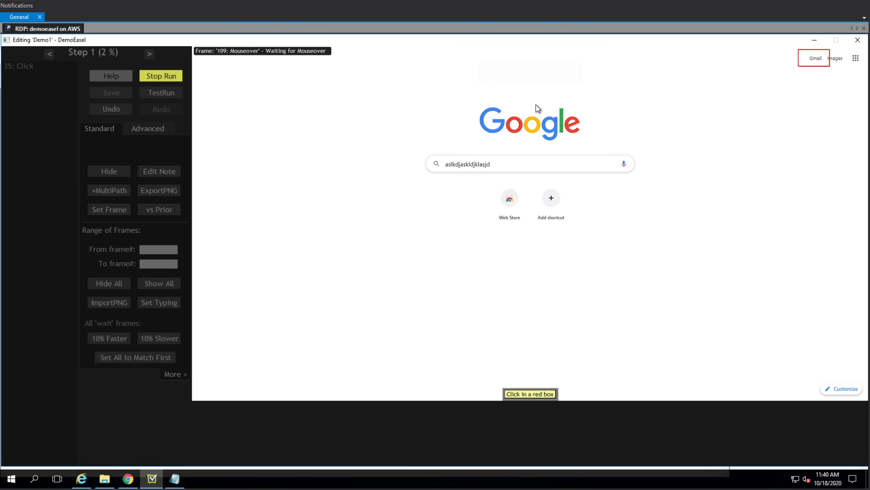
{"action": "left_click", "coordinate": [816, 59]}
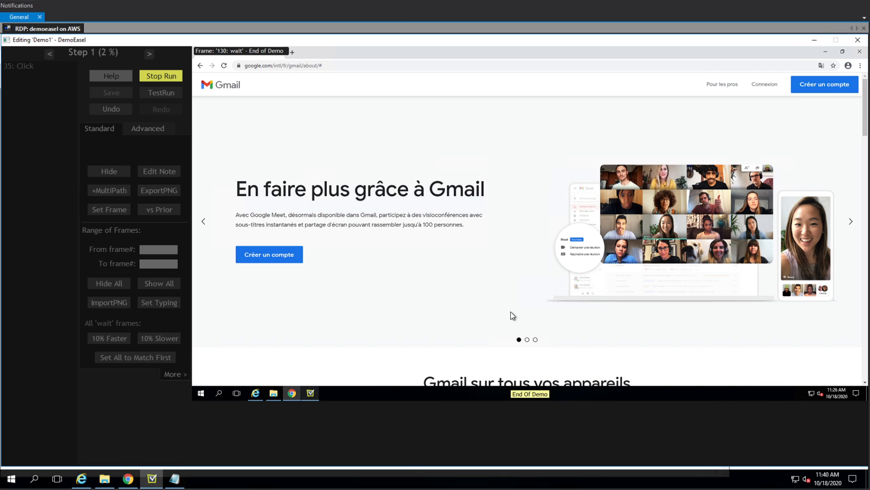
{"action": "left_click", "coordinate": [169, 76]}
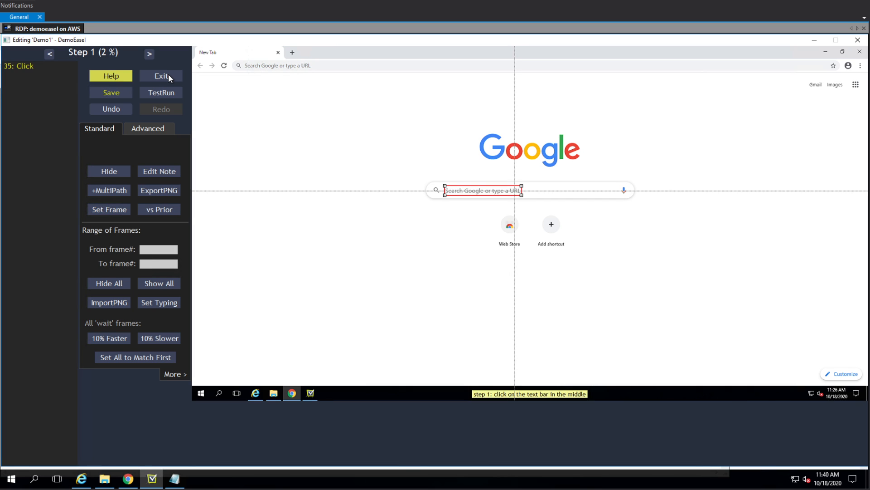
Step: Hide click frame 87 in Step 3, along with wait frames 93 and 95
{"action": "key", "text": "Right"}
{"action": "key", "text": "Right"}
{"action": "key", "text": "Right"}
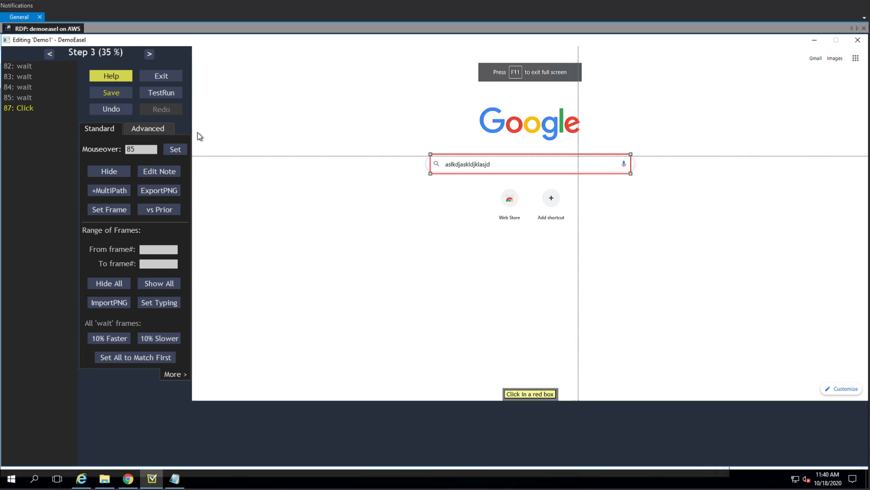
{"action": "key", "text": "Left"}
{"action": "key", "text": "Down"}
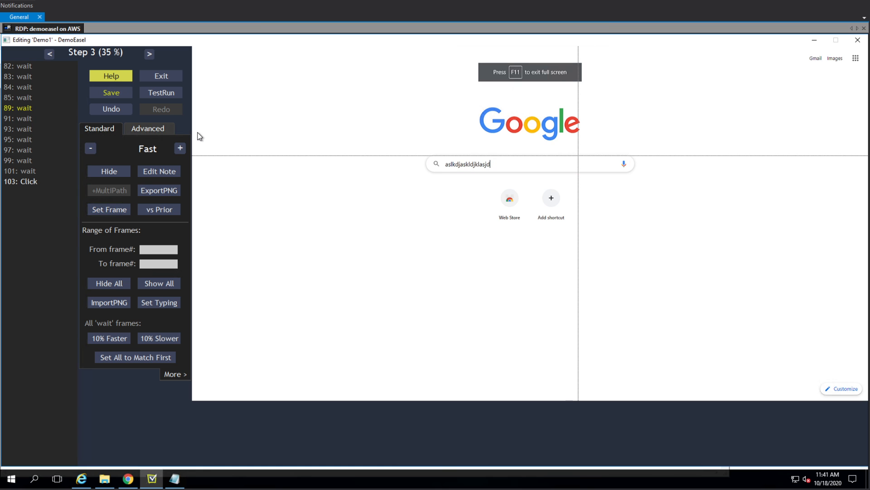
{"action": "key", "text": "Down"}
{"action": "key", "text": "Down"}
{"action": "key", "text": "Delete"}
{"action": "key", "text": "Delete"}
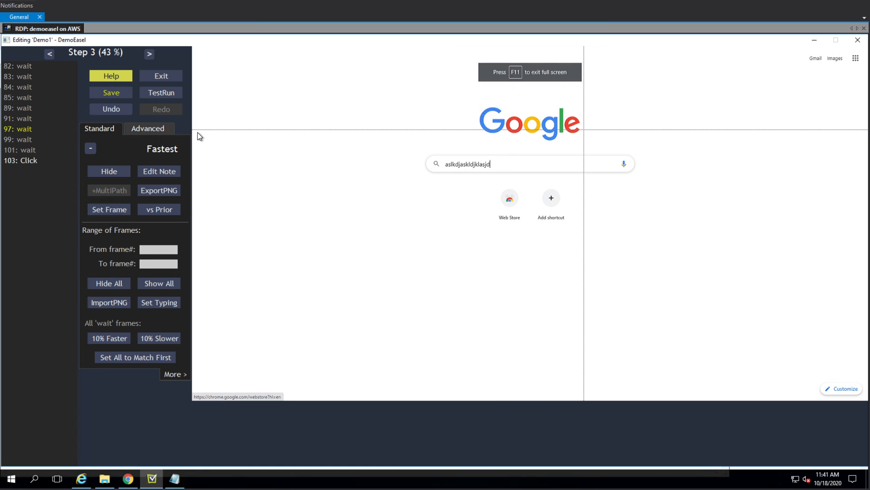
Step: Set the instruction note of Step 3's click frame 103 to "Click the Logo"
{"action": "key", "text": "Down"}
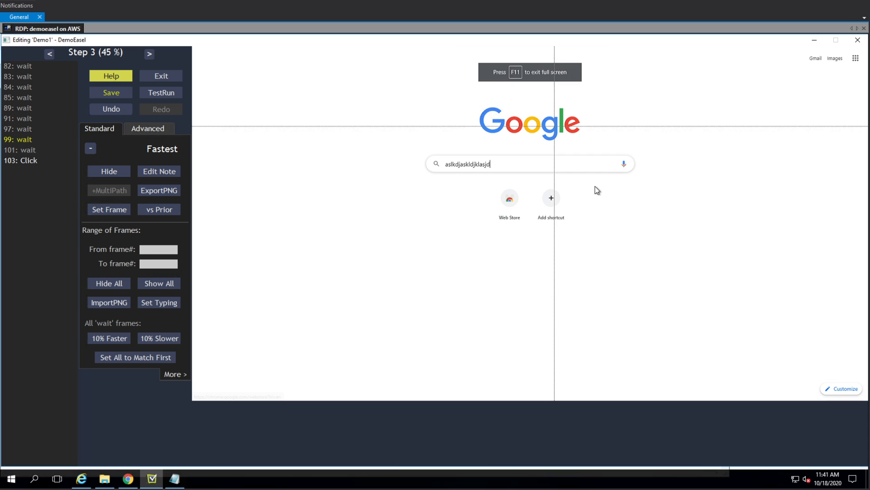
{"action": "key", "text": "Down"}
{"action": "key", "text": "Down"}
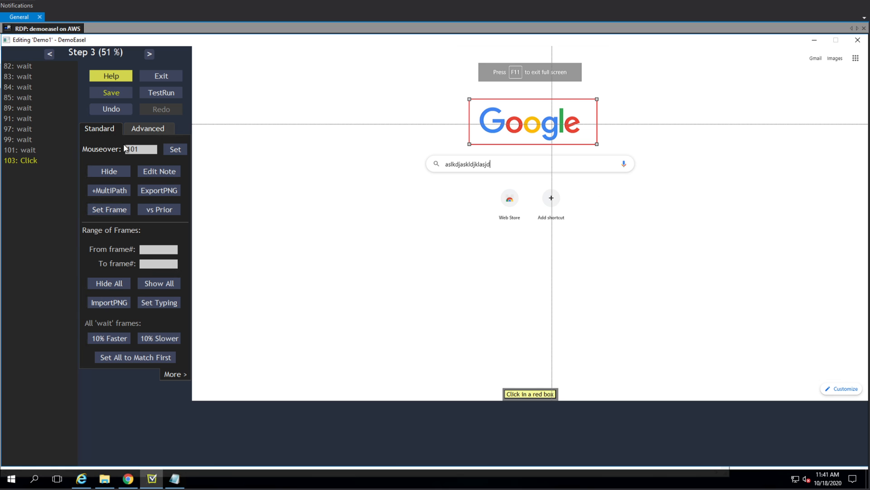
{"action": "left_click", "coordinate": [162, 172]}
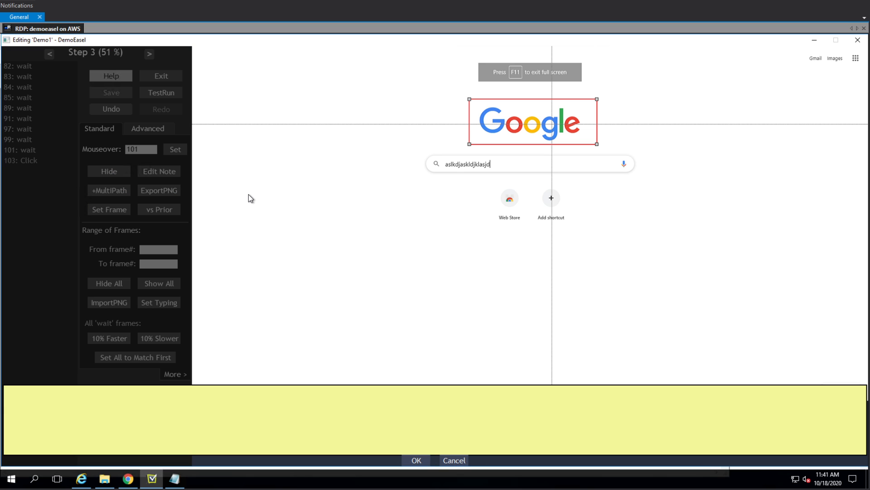
{"action": "type", "text": "Click the Logo"}
{"action": "left_click", "coordinate": [416, 461]}
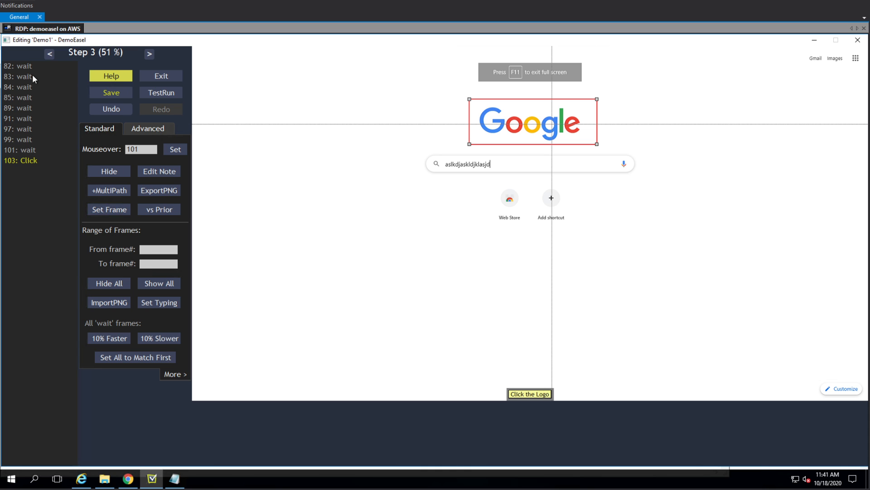
Step: Export frame 103 as a PNG and open the exported image from the Demos/Demo1 folder for editing in Paint
{"action": "left_click", "coordinate": [161, 190]}
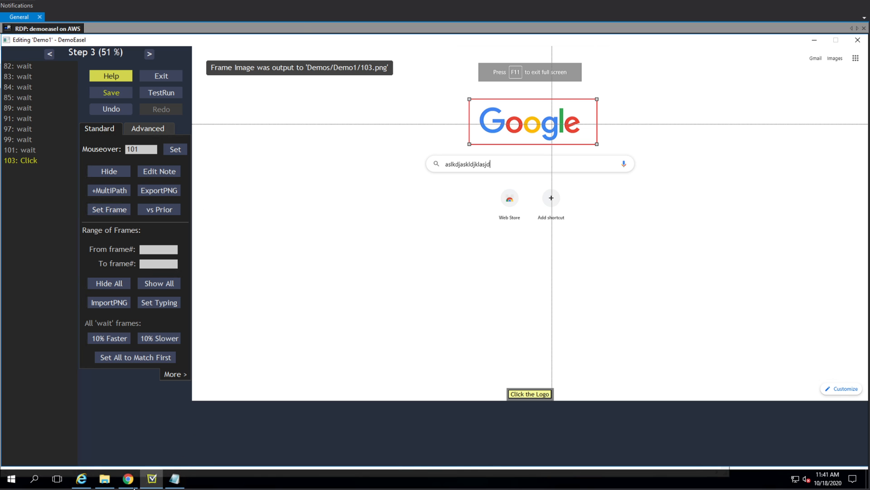
{"action": "mouse_move", "coordinate": [151, 478]}
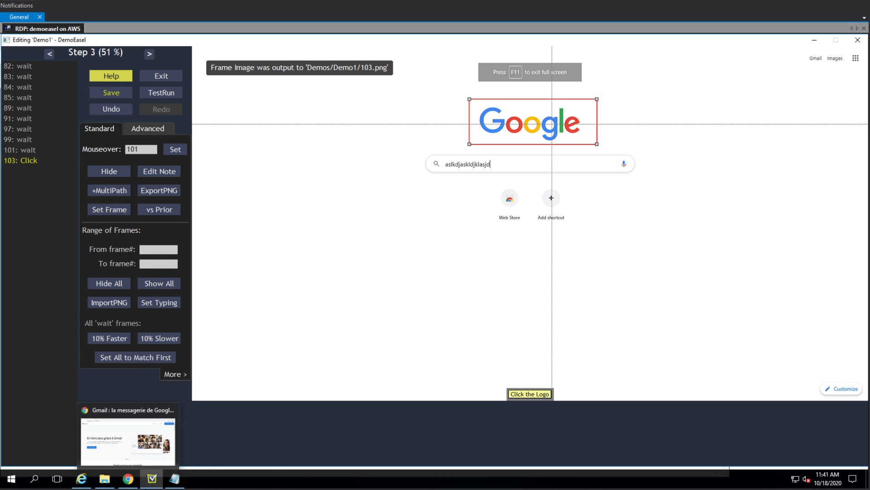
{"action": "left_click", "coordinate": [86, 446]}
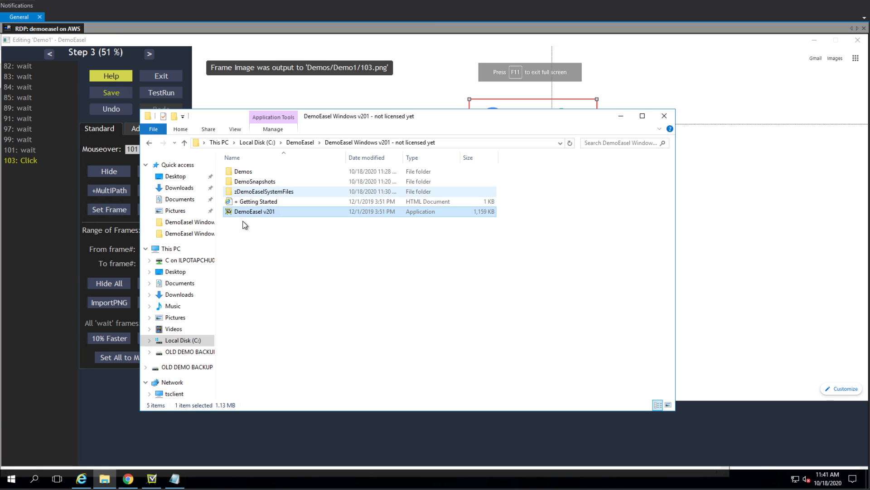
{"action": "double_click", "coordinate": [232, 172]}
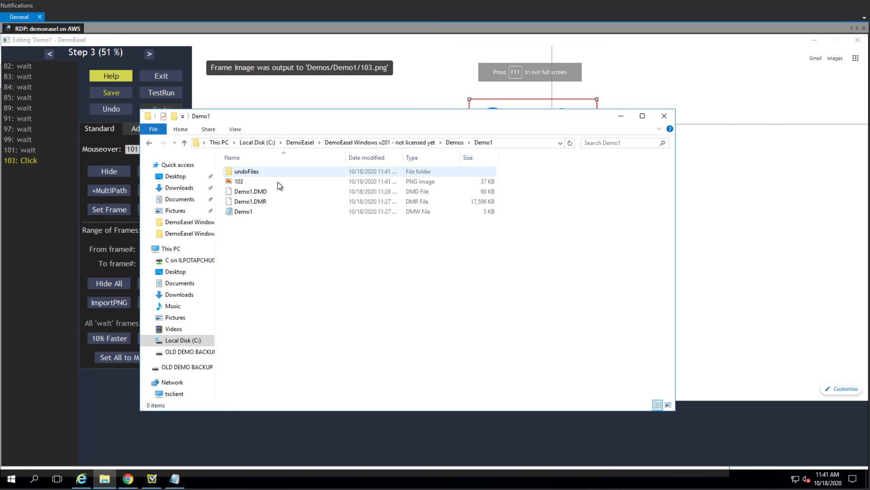
{"action": "right_click", "coordinate": [241, 181]}
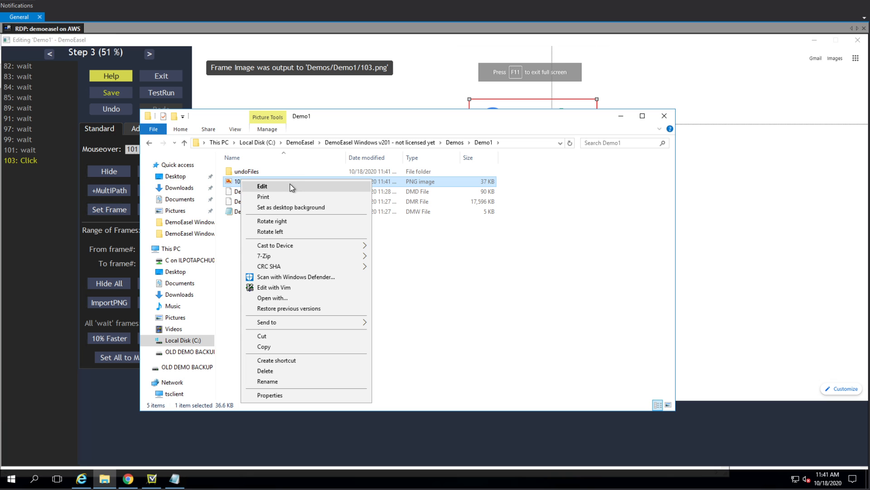
{"action": "left_click", "coordinate": [289, 187]}
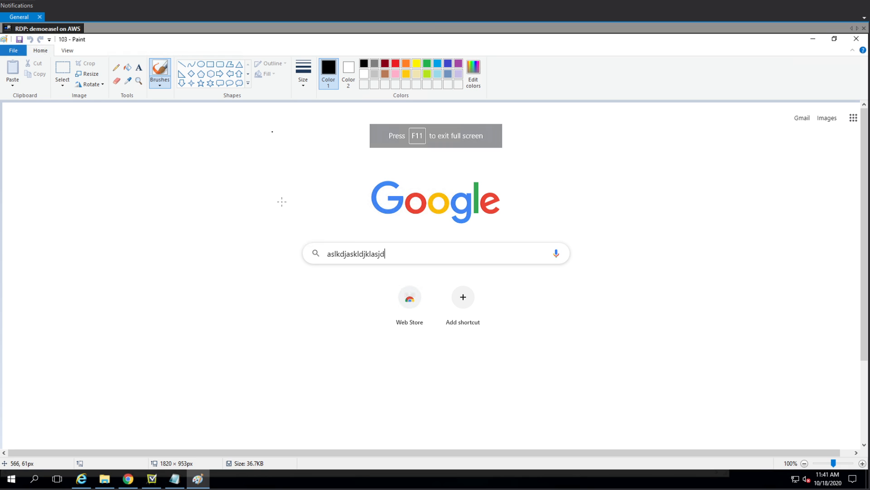
Step: Draw a freehand black circle beside the Google logo with a brush arrow pointing into it
{"action": "mouse_move", "coordinate": [294, 201]}
{"action": "left_mouse_down"}
{"action": "mouse_move", "coordinate": [264, 157]}
{"action": "mouse_move", "coordinate": [234, 181]}
{"action": "mouse_move", "coordinate": [276, 226]}
{"action": "mouse_move", "coordinate": [294, 217]}
{"action": "mouse_move", "coordinate": [299, 199]}
{"action": "mouse_move", "coordinate": [288, 182]}
{"action": "left_mouse_up"}
{"action": "mouse_move", "coordinate": [166, 281]}
{"action": "left_mouse_down"}
{"action": "mouse_move", "coordinate": [242, 221]}
{"action": "mouse_move", "coordinate": [270, 191]}
{"action": "mouse_move", "coordinate": [260, 190]}
{"action": "mouse_move", "coordinate": [274, 187]}
{"action": "mouse_move", "coordinate": [281, 206]}
{"action": "left_mouse_up"}
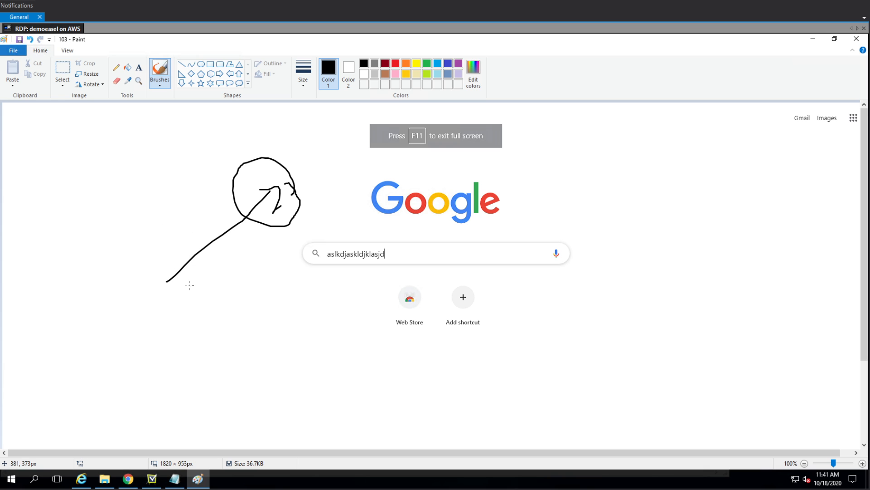
Step: Draw arm and leg strokes on the freehand figure to finish a stick man, then save and close the image
{"action": "mouse_move", "coordinate": [189, 212]}
{"action": "left_mouse_down"}
{"action": "mouse_move", "coordinate": [249, 227]}
{"action": "mouse_move", "coordinate": [255, 277]}
{"action": "left_mouse_up"}
{"action": "left_click_drag", "start_coordinate": [165, 280], "coordinate": [112, 269]}
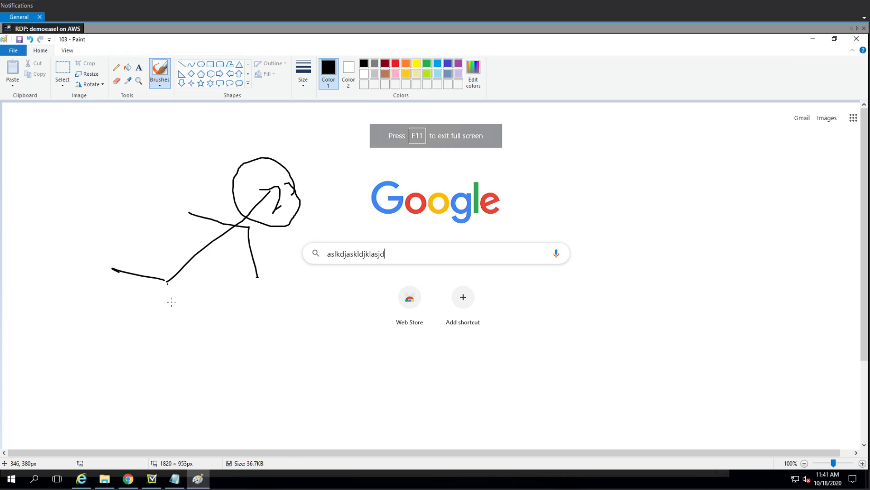
{"action": "left_click_drag", "start_coordinate": [167, 282], "coordinate": [176, 340]}
{"action": "left_click", "coordinate": [856, 39]}
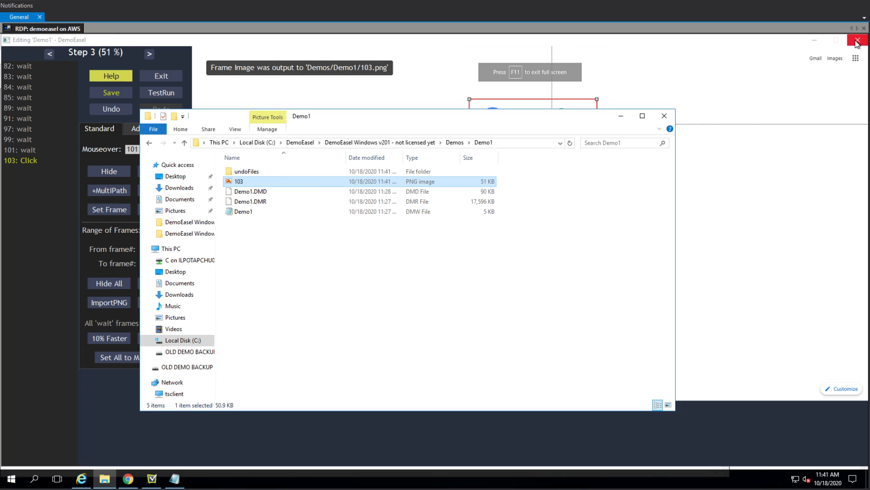
Step: Return to the demo editor and import the edited 103.png into Step 3's click frame 103
{"action": "left_click", "coordinate": [621, 116]}
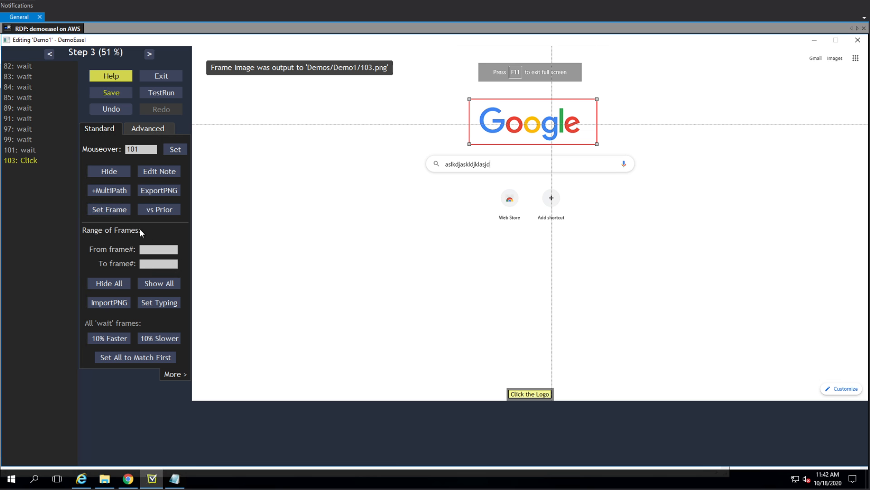
{"action": "left_click", "coordinate": [104, 479]}
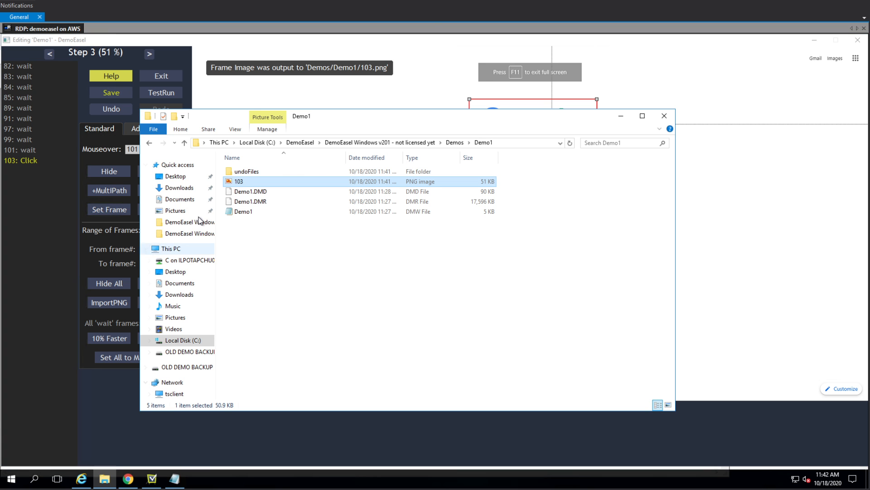
{"action": "left_click", "coordinate": [61, 227]}
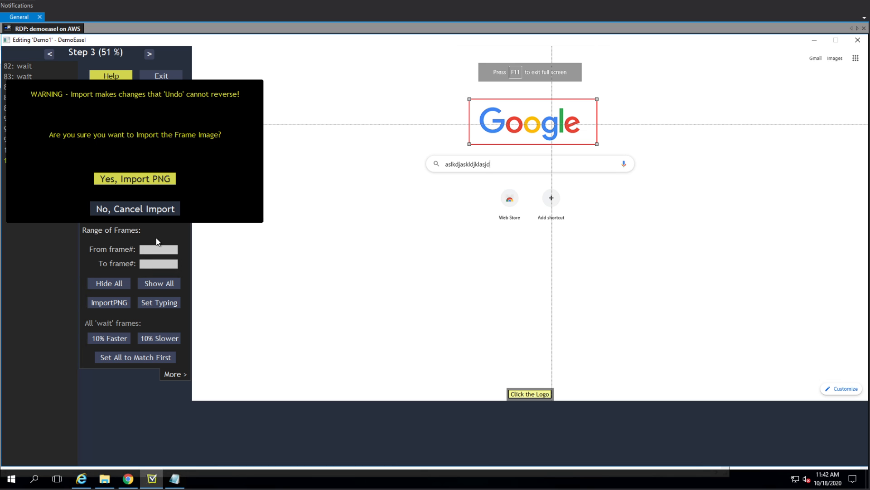
{"action": "left_click", "coordinate": [153, 177]}
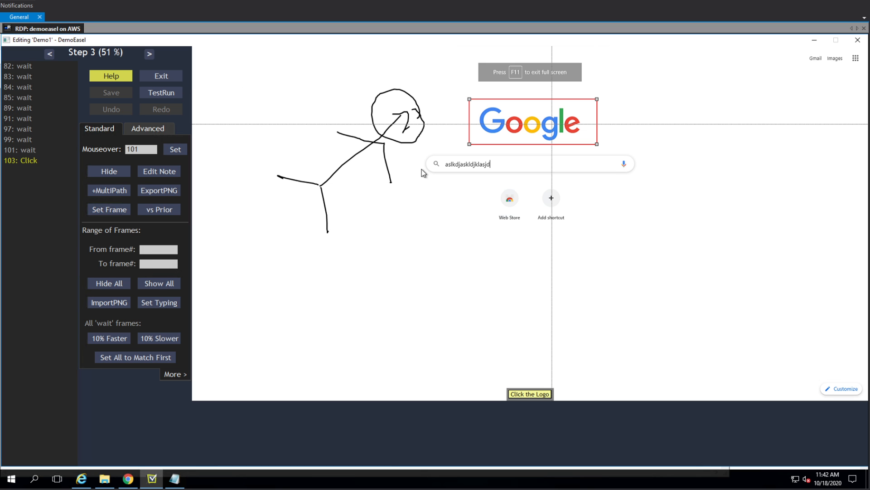
Step: Try to import a PNG image into Step 3's wait frame 101
{"action": "left_click", "coordinate": [19, 149]}
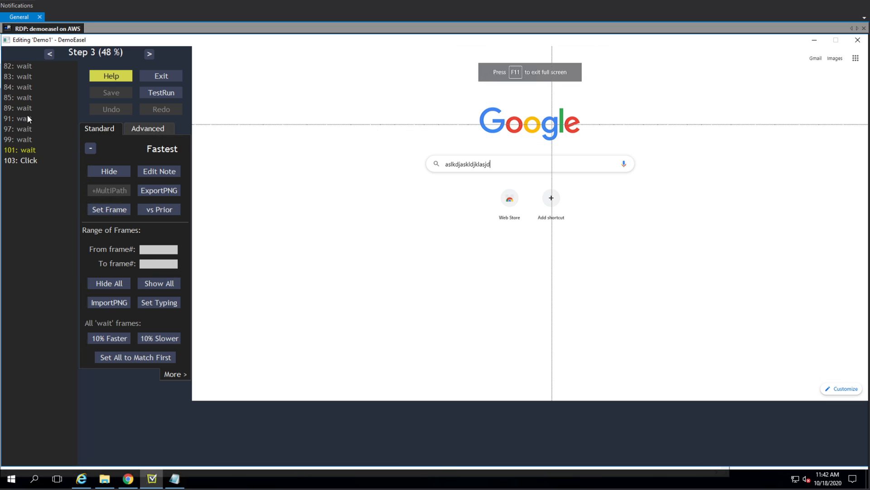
{"action": "left_click", "coordinate": [27, 159]}
{"action": "left_click", "coordinate": [29, 150]}
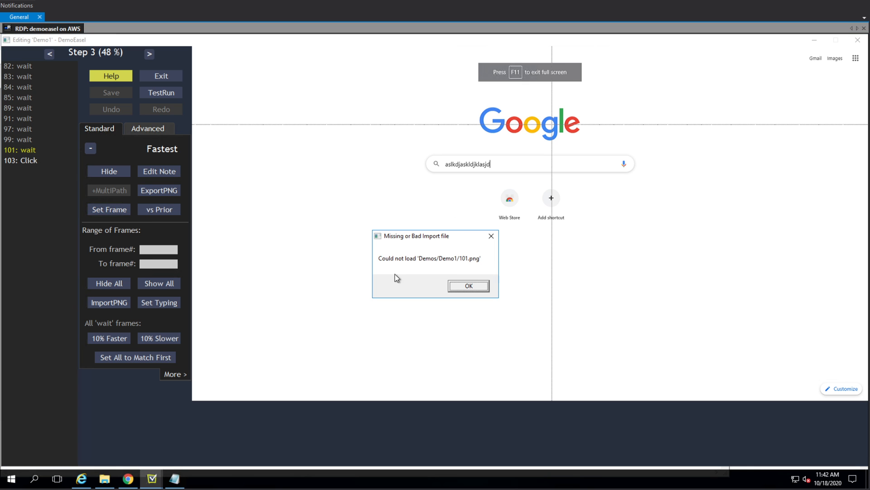
{"action": "left_click", "coordinate": [472, 290]}
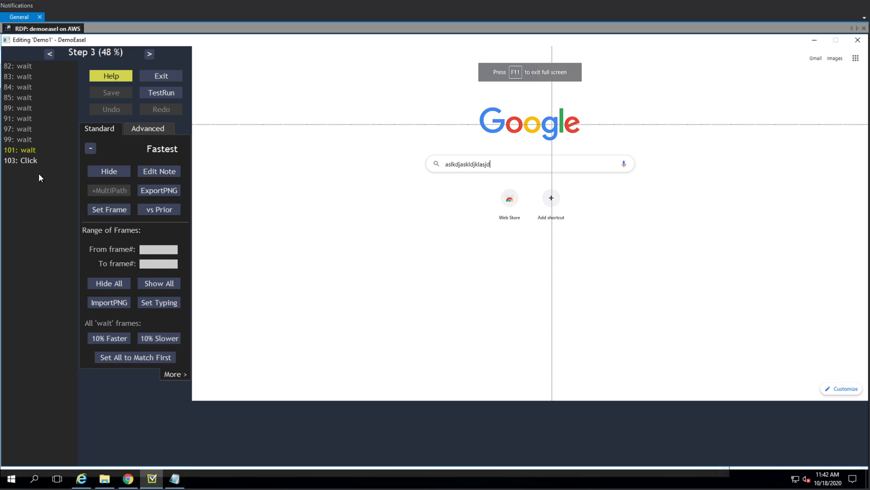
Step: Try to import PNG images for the range of frames 82 to 101 in Step 3
{"action": "left_click", "coordinate": [23, 161]}
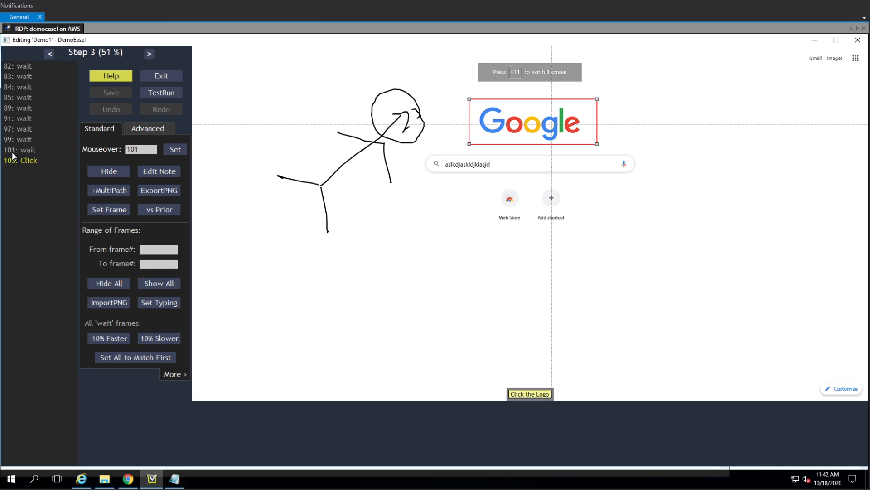
{"action": "left_click", "coordinate": [171, 253]}
{"action": "type", "text": "82"}
{"action": "left_click", "coordinate": [167, 265]}
{"action": "type", "text": "101"}
{"action": "left_click", "coordinate": [117, 302]}
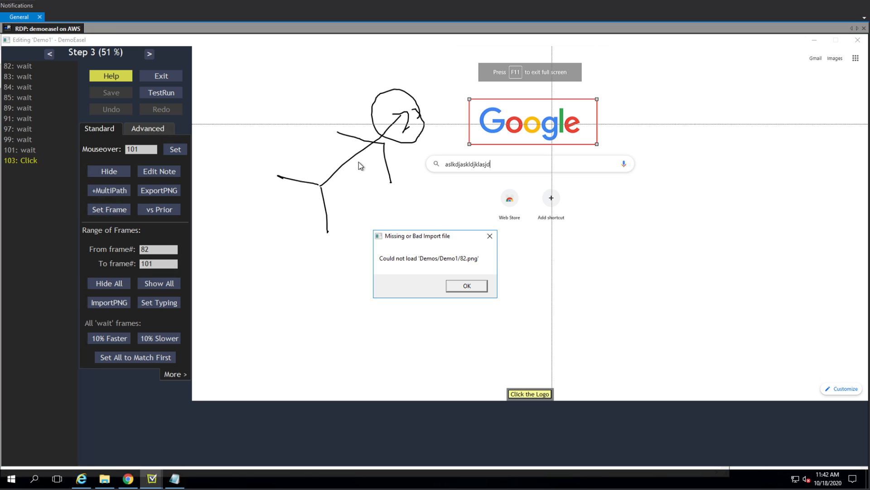
{"action": "left_click", "coordinate": [484, 291]}
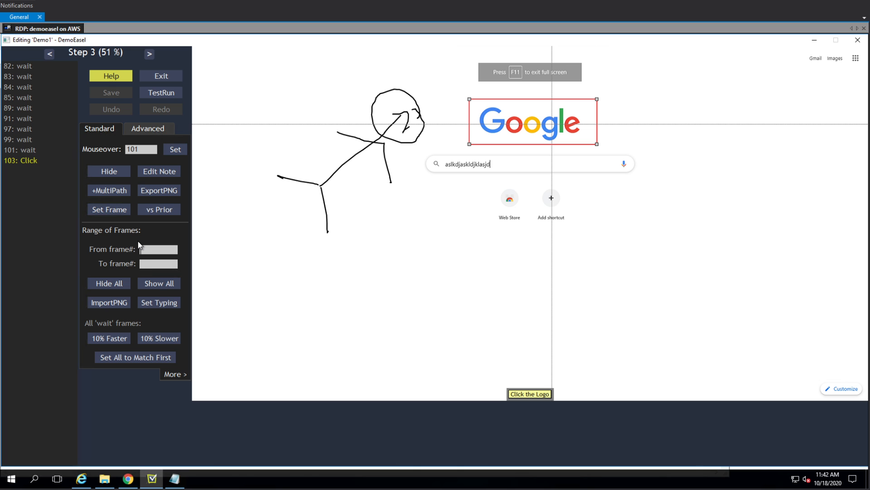
Step: Go to Step 4's click frame 111 and try to import PNG images for the frame range 103 to 109
{"action": "left_click", "coordinate": [30, 149]}
{"action": "left_click", "coordinate": [17, 163]}
{"action": "key", "text": "Right"}
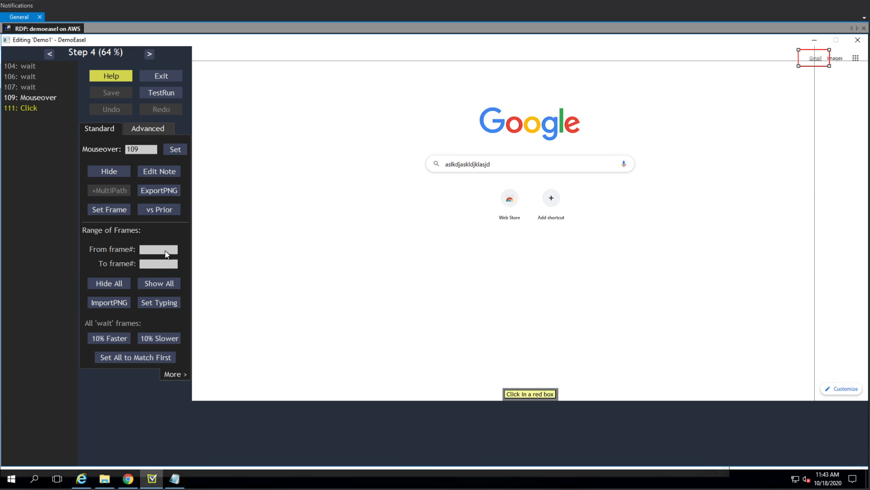
{"action": "type", "text": "103"}
{"action": "left_click", "coordinate": [172, 265]}
{"action": "type", "text": "109"}
{"action": "left_click", "coordinate": [119, 306]}
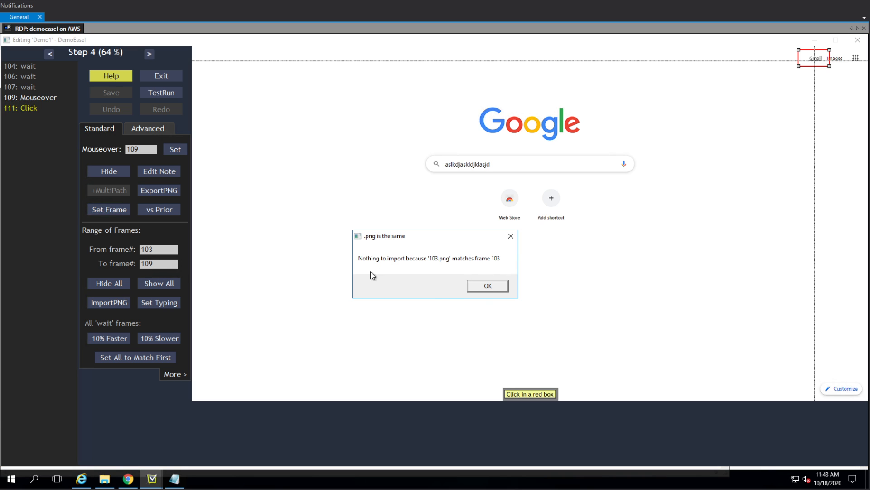
{"action": "left_click", "coordinate": [497, 286]}
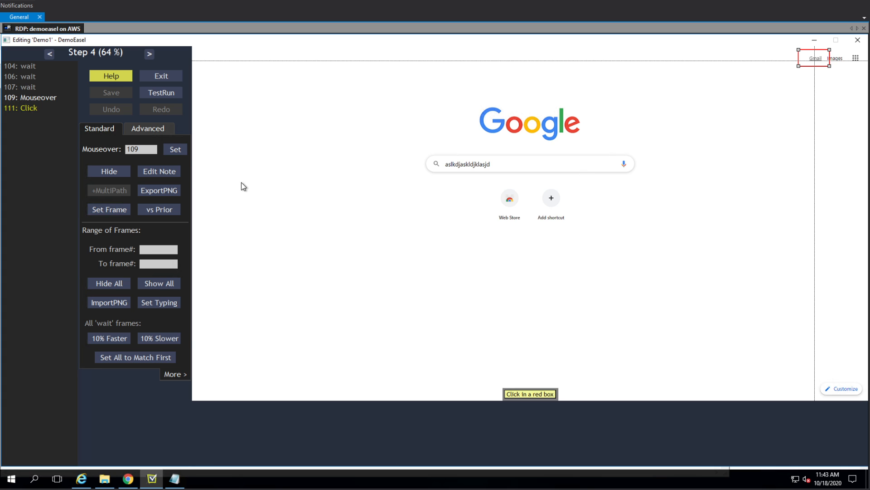
Step: View the advanced instruction codes of Step 4's click frame 111, then return to the standard editing controls
{"action": "left_click", "coordinate": [154, 128]}
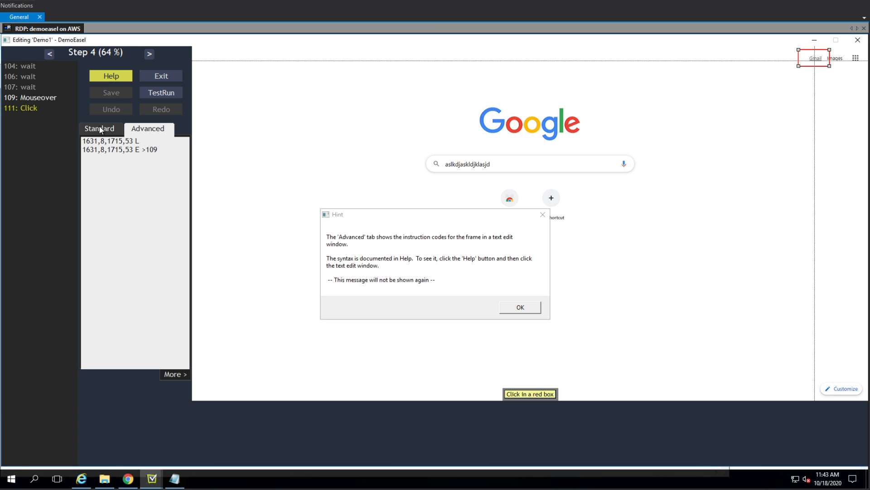
{"action": "left_click", "coordinate": [509, 305]}
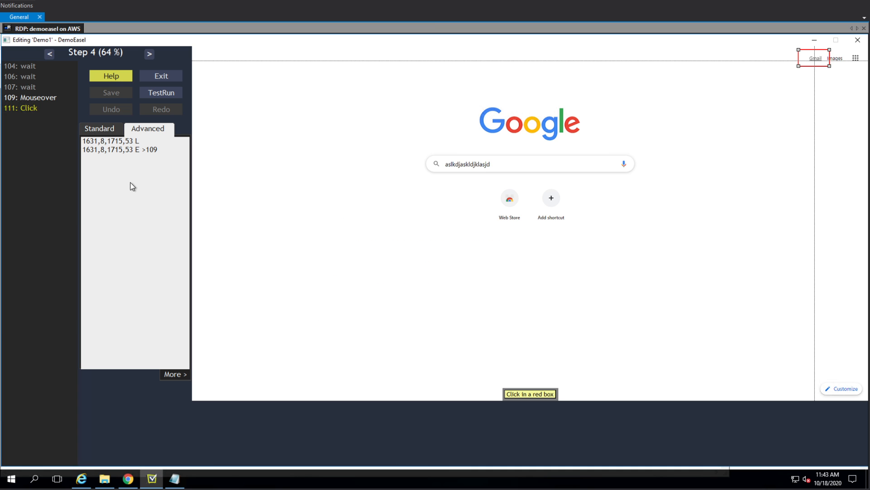
{"action": "left_click", "coordinate": [100, 132]}
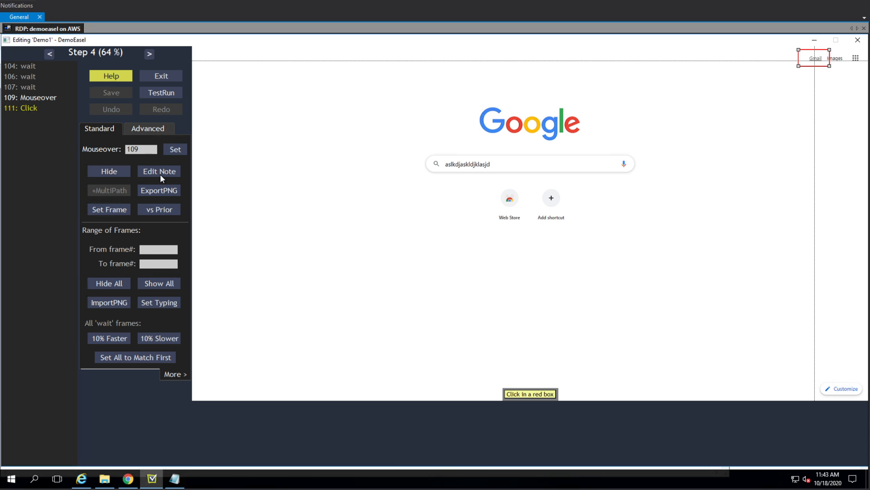
Step: Compare Step 4's frames 111, 107 and 106 with their prior frames, and check the frame type and name options for frame 106
{"action": "left_click", "coordinate": [161, 211]}
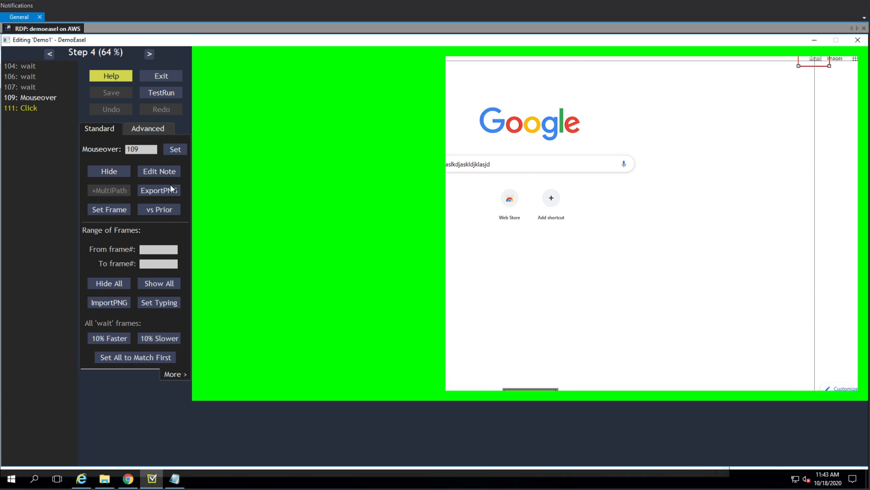
{"action": "left_click", "coordinate": [32, 88]}
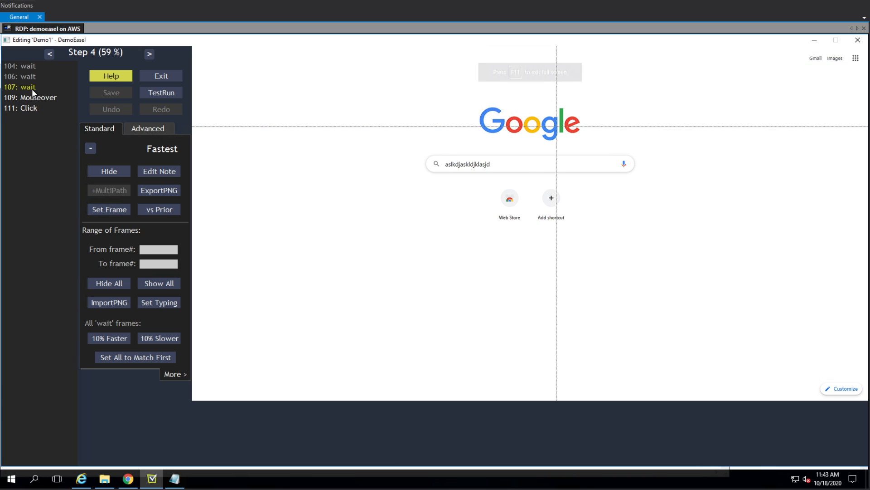
{"action": "left_click", "coordinate": [148, 210]}
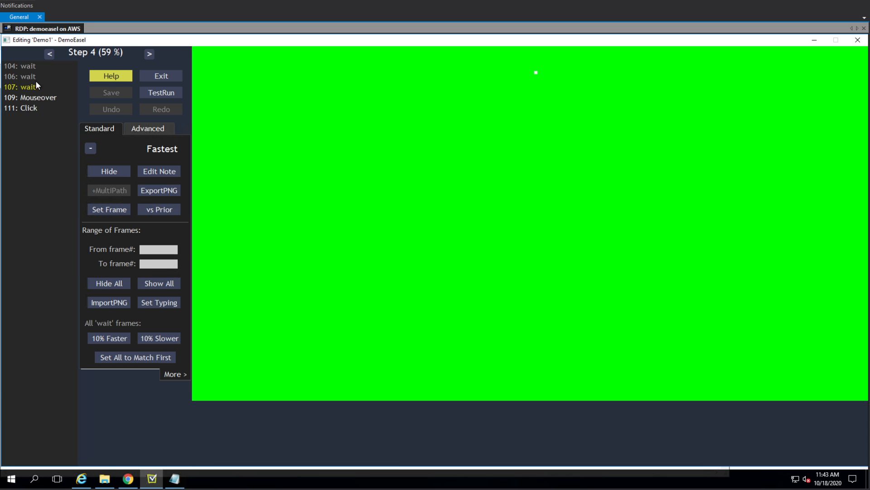
{"action": "left_click", "coordinate": [32, 77]}
{"action": "left_click", "coordinate": [162, 211]}
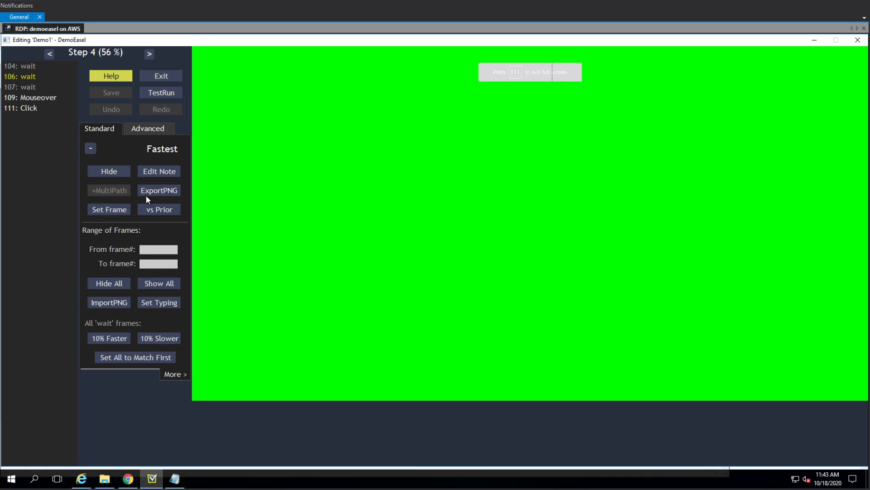
{"action": "left_click", "coordinate": [111, 210]}
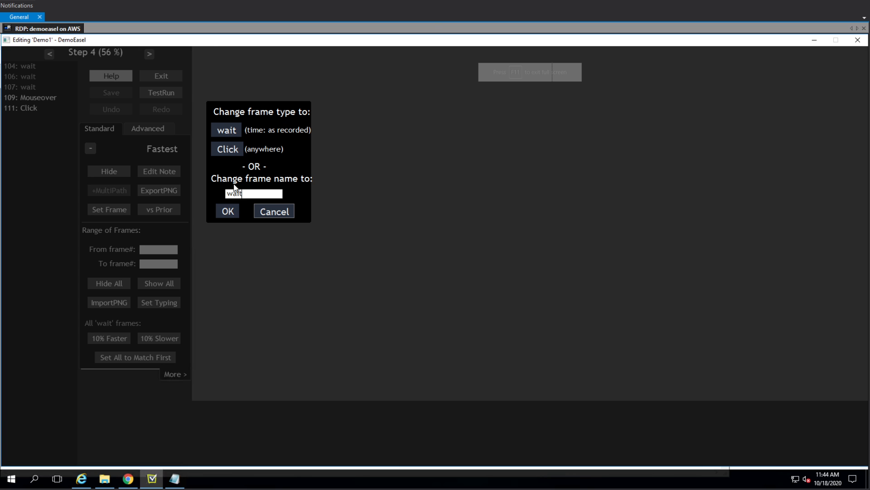
{"action": "left_click", "coordinate": [269, 214]}
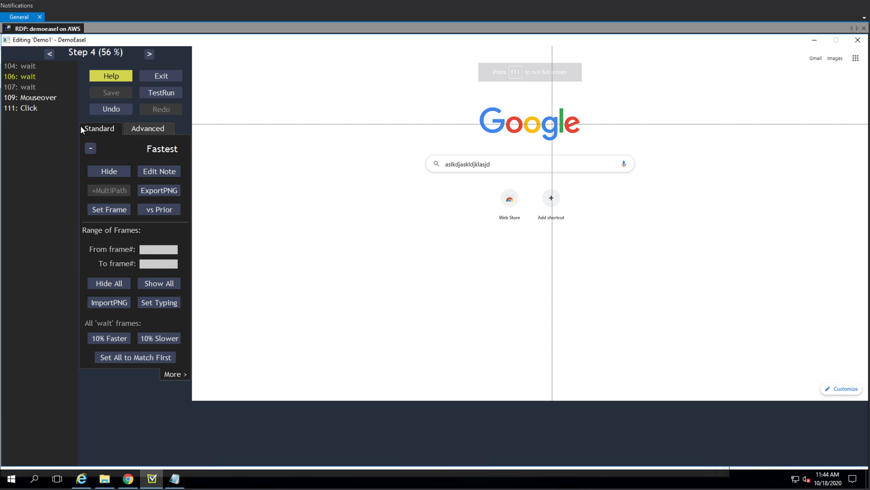
Step: Turn Step 3's wait frame 91 into a click frame with a large click area around the search box and shortcuts, and save the demo
{"action": "left_click", "coordinate": [31, 103]}
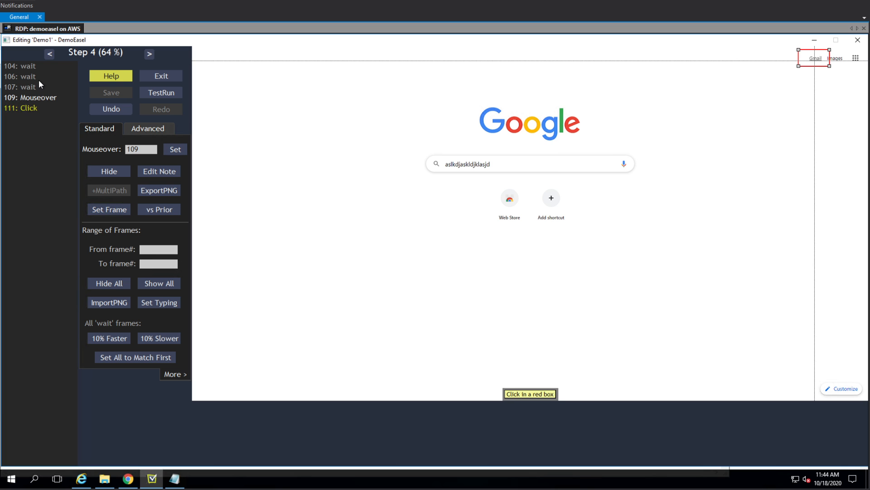
{"action": "left_click", "coordinate": [50, 54]}
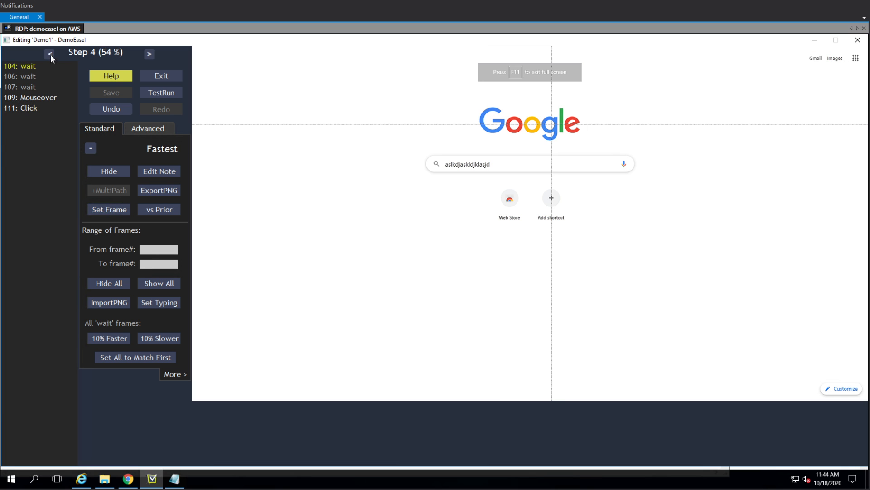
{"action": "left_click", "coordinate": [50, 54]}
{"action": "left_click", "coordinate": [25, 108]}
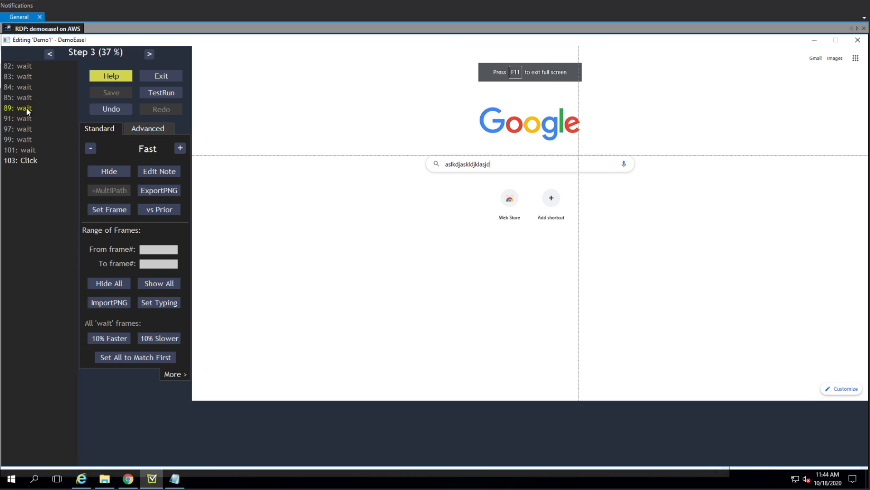
{"action": "left_click", "coordinate": [26, 151]}
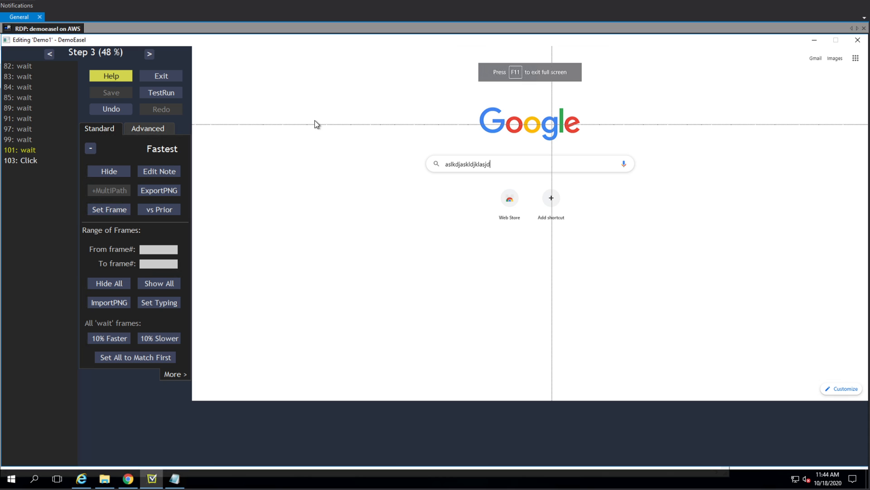
{"action": "left_click", "coordinate": [23, 118]}
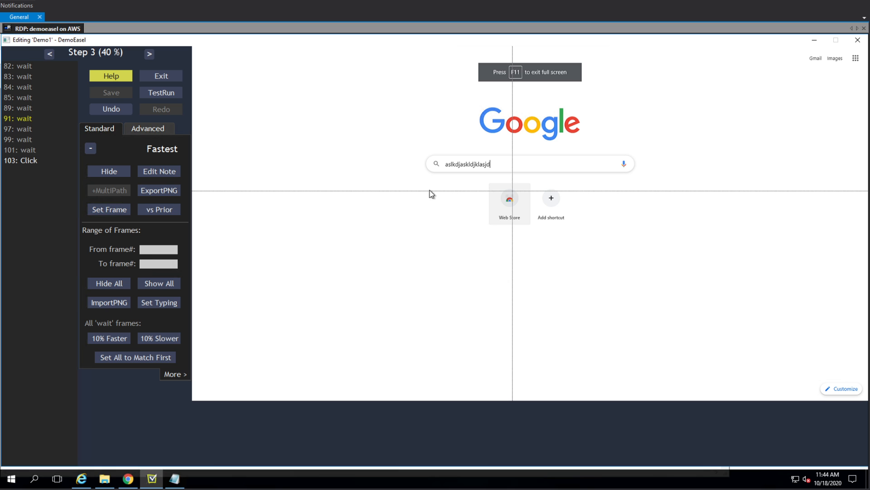
{"action": "left_click_drag", "start_coordinate": [319, 146], "coordinate": [705, 269]}
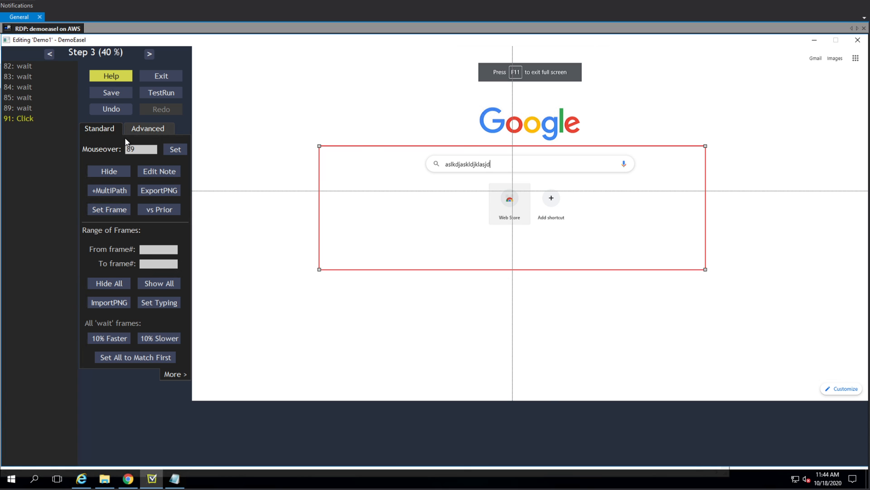
{"action": "key", "text": "Right"}
{"action": "key", "text": "Left"}
{"action": "left_click", "coordinate": [119, 97]}
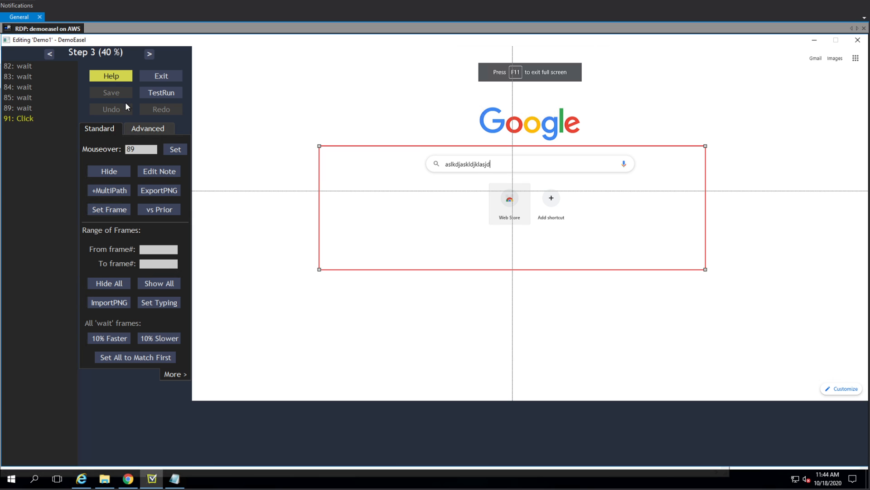
Step: Exit the frame editor and briefly present Demo1 before returning to its main menu
{"action": "left_click", "coordinate": [161, 77]}
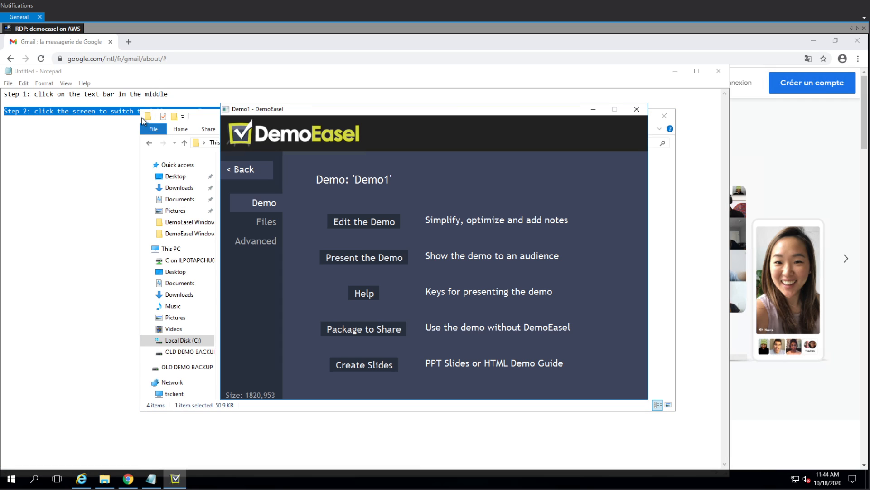
{"action": "left_click", "coordinate": [361, 261]}
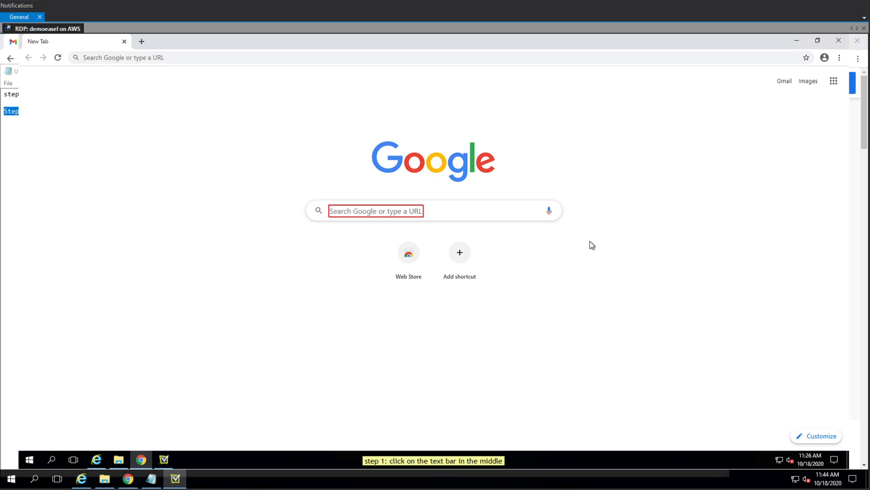
{"action": "key", "text": "Escape"}
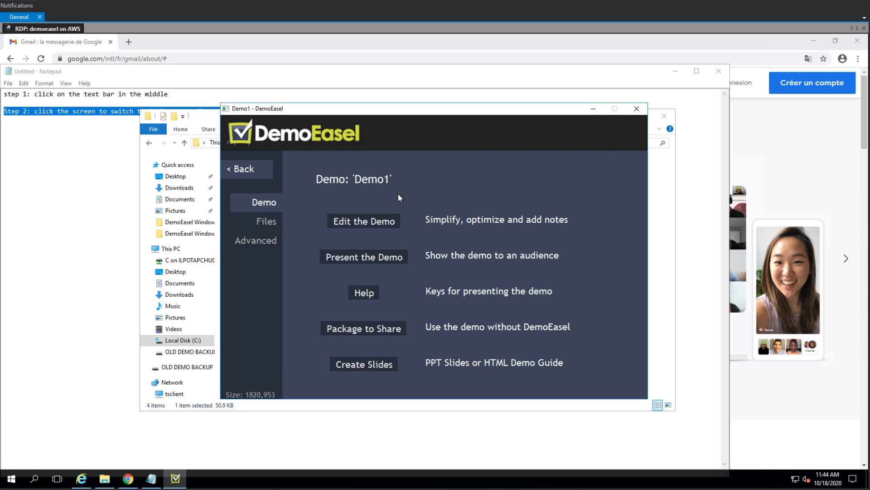
Step: Package Demo1 as a native Windows and Mac simulation, using the package name Demo1
{"action": "left_click", "coordinate": [382, 327]}
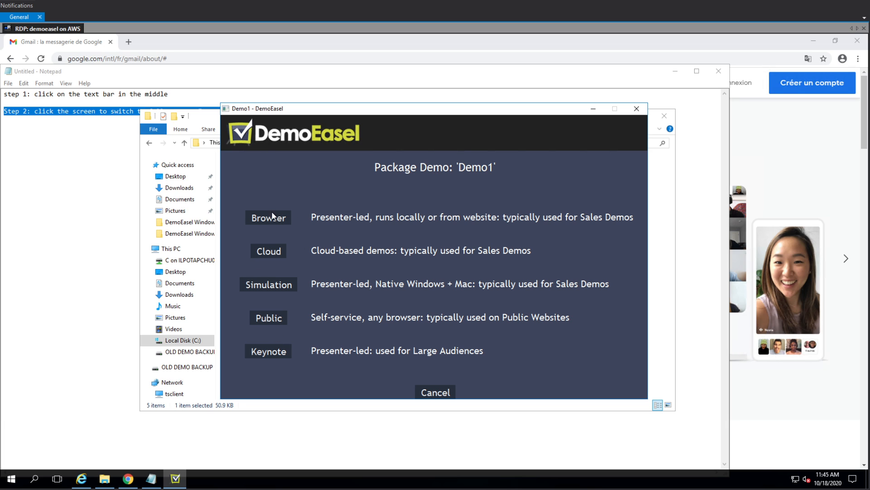
{"action": "left_click", "coordinate": [274, 286]}
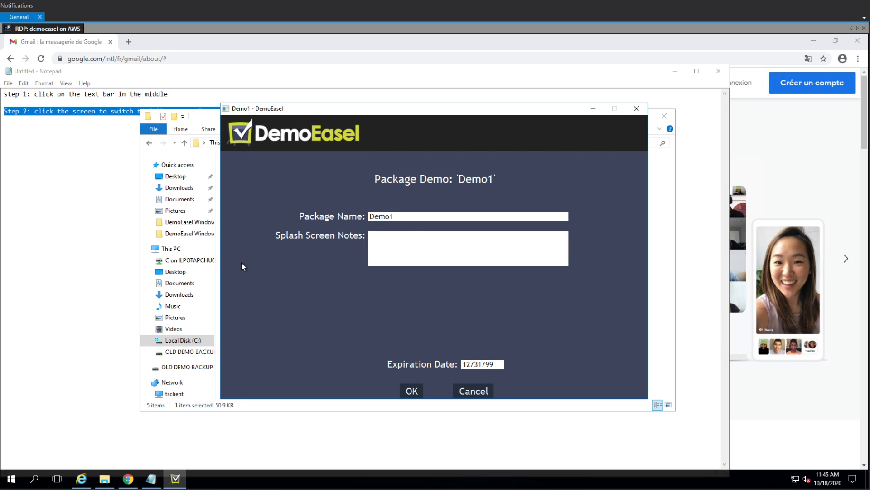
{"action": "left_click", "coordinate": [413, 390]}
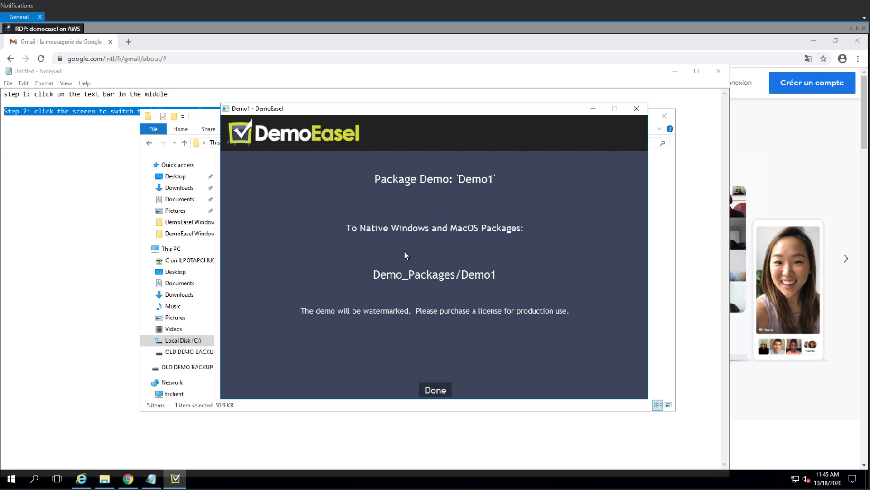
{"action": "left_click", "coordinate": [433, 396]}
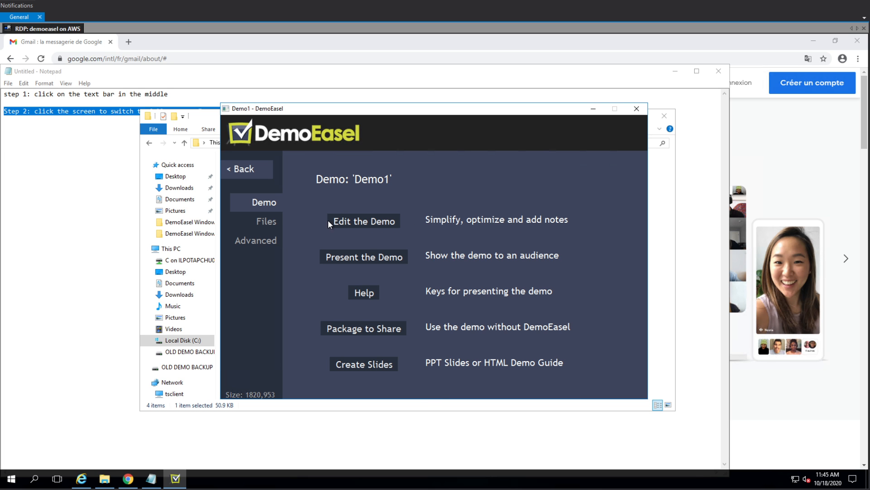
Step: Package Demo1 as a local, presenter-led browser demo with the splash screen and speaker notes on
{"action": "left_click", "coordinate": [370, 330]}
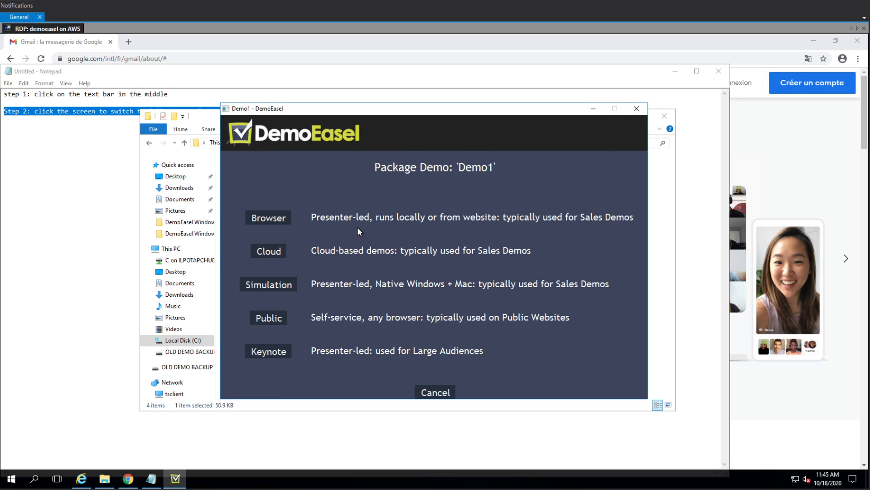
{"action": "left_click", "coordinate": [268, 272]}
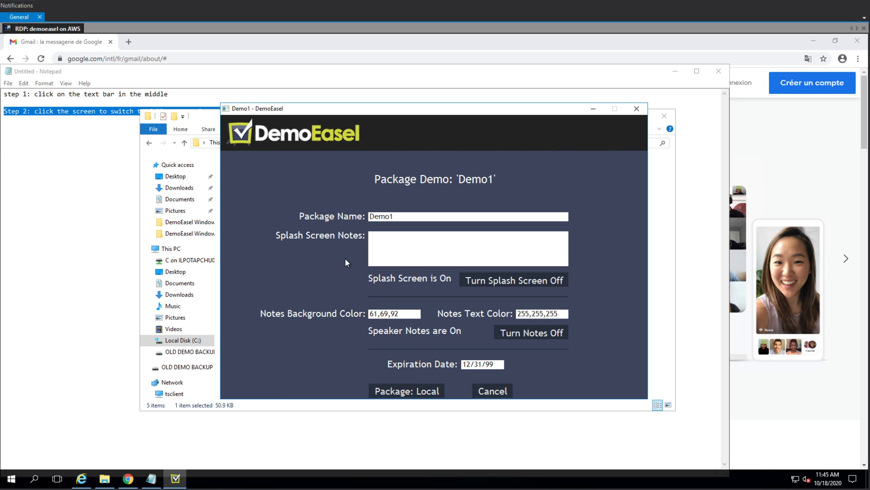
{"action": "left_click", "coordinate": [426, 393]}
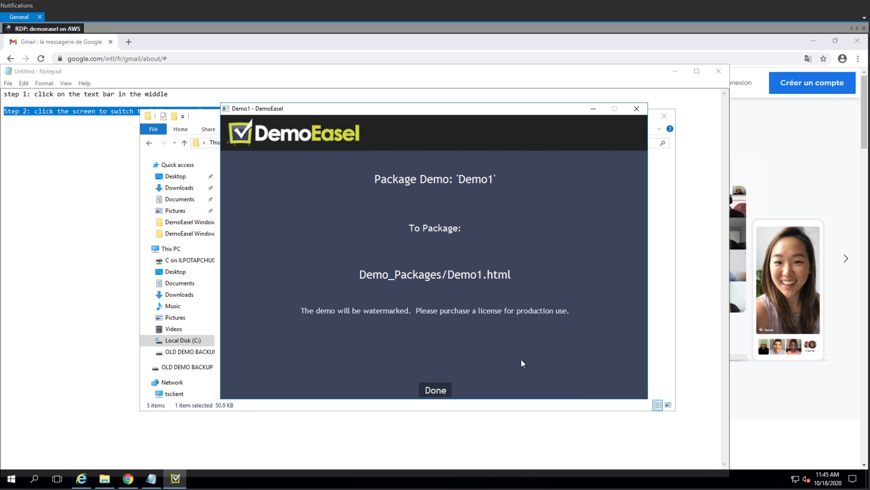
{"action": "left_click", "coordinate": [451, 391]}
Step: Review the cloud packaging settings for Demo1 and back out without uploading the demo
{"action": "left_click", "coordinate": [401, 327]}
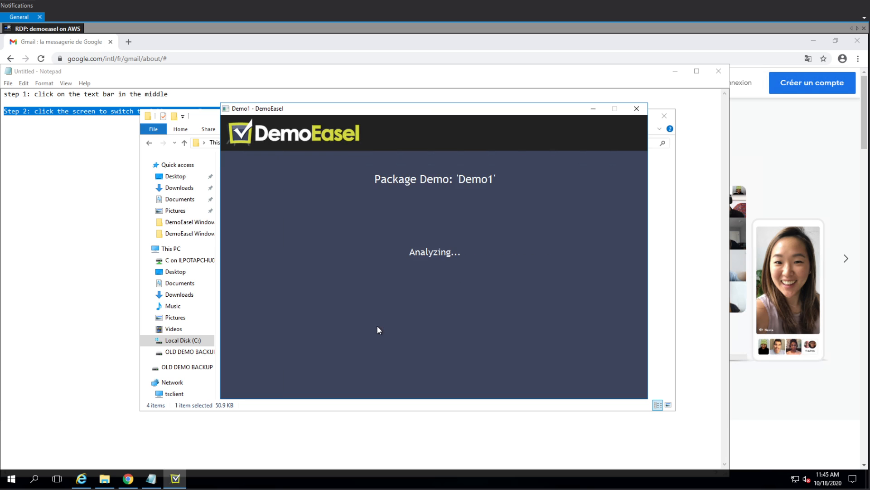
{"action": "left_click", "coordinate": [269, 252]}
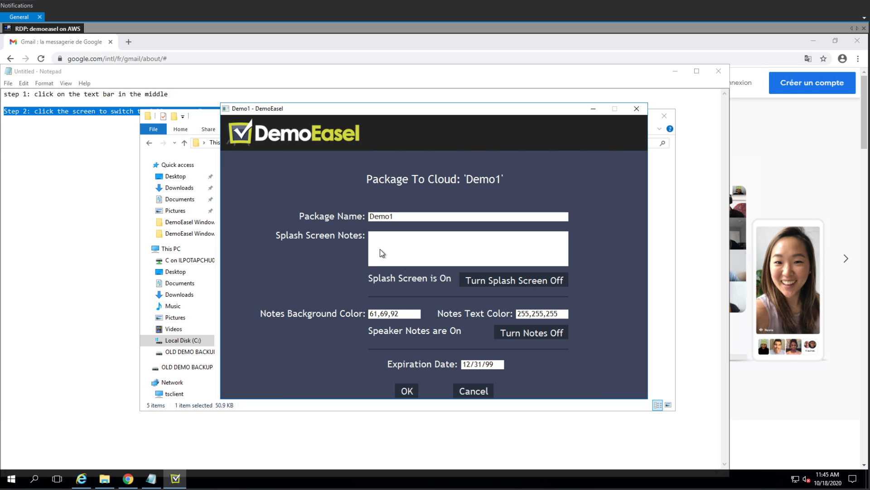
{"action": "left_click", "coordinate": [407, 391]}
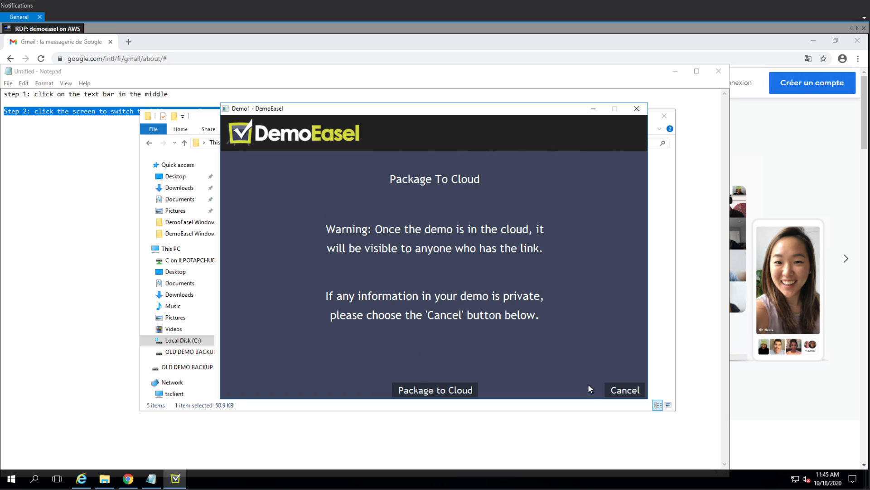
{"action": "left_click", "coordinate": [622, 390]}
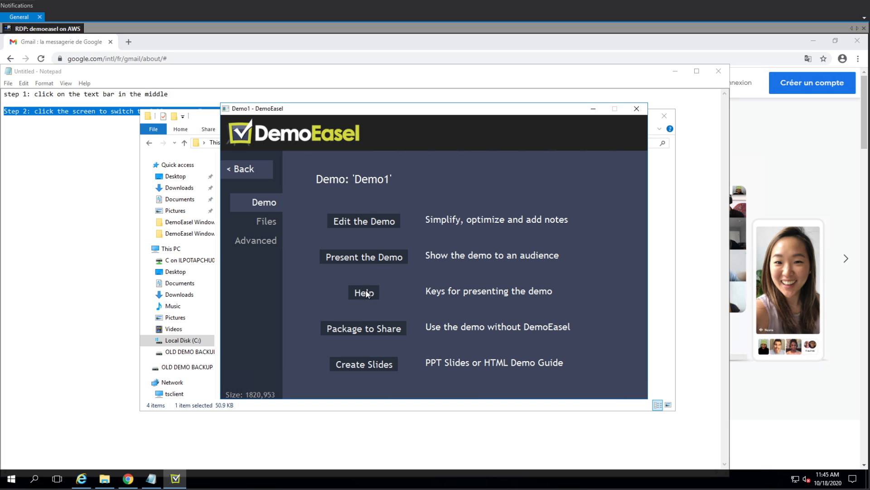
Step: Create PowerPoint slides for Demo1 with one slide per step and the red boxes shown
{"action": "left_click", "coordinate": [370, 366]}
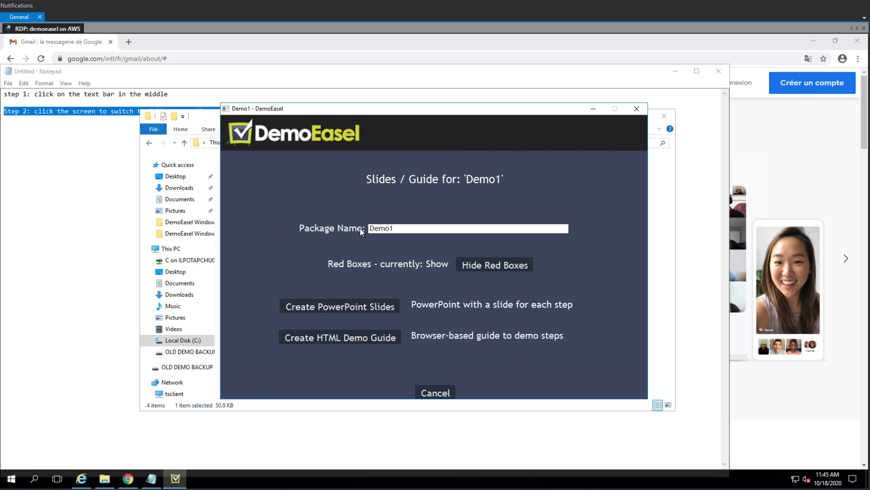
{"action": "left_click", "coordinate": [437, 393]}
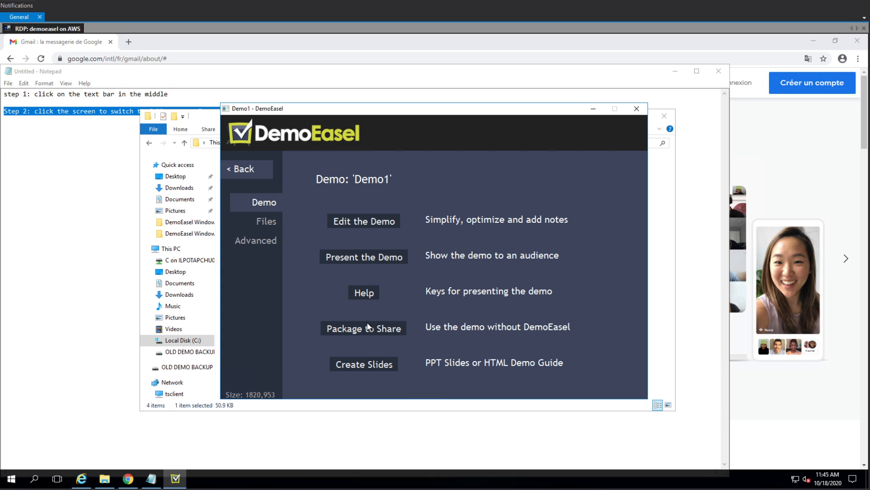
{"action": "left_click", "coordinate": [368, 364]}
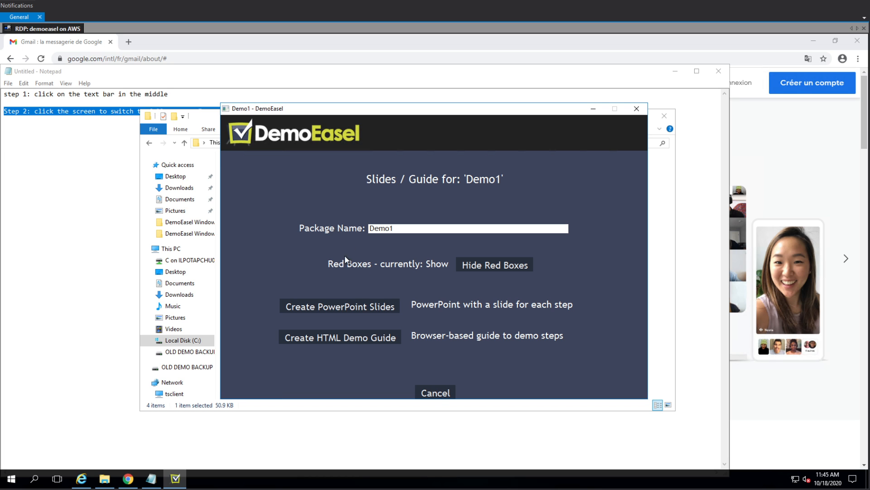
{"action": "left_click", "coordinate": [343, 307]}
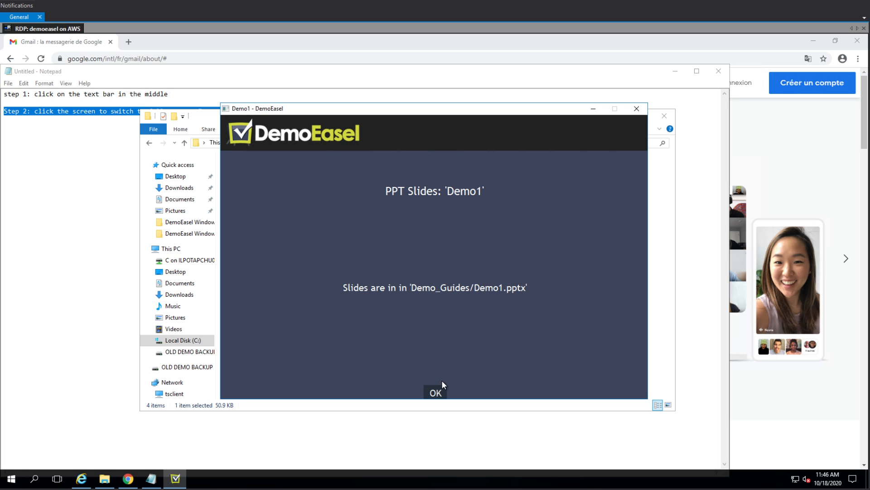
{"action": "left_click", "coordinate": [436, 392]}
Step: Reopen Demo1 and create its browser-based HTML demo guide
{"action": "double_click", "coordinate": [399, 295]}
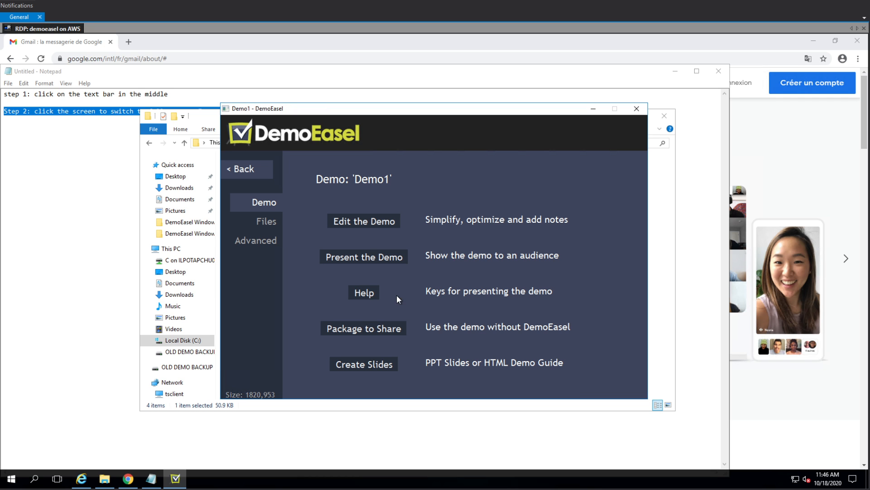
{"action": "left_click", "coordinate": [371, 361]}
{"action": "left_click", "coordinate": [353, 337]}
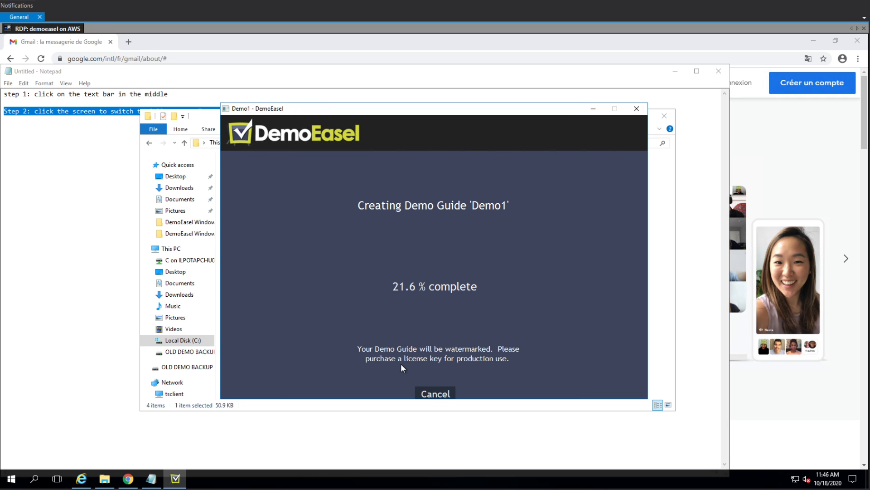
{"action": "left_click", "coordinate": [434, 398]}
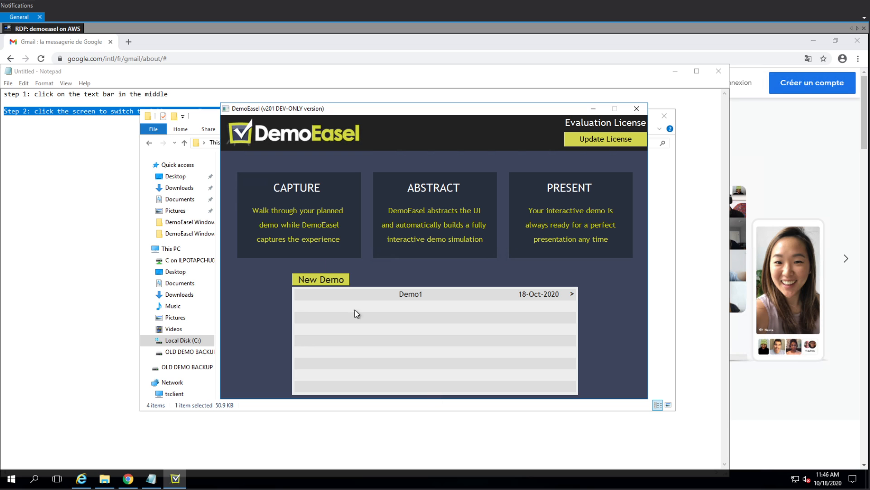
Step: Package Demo1 as a keynote simulation with the splash screen off and scale locking on, and return to the demo list
{"action": "double_click", "coordinate": [367, 299]}
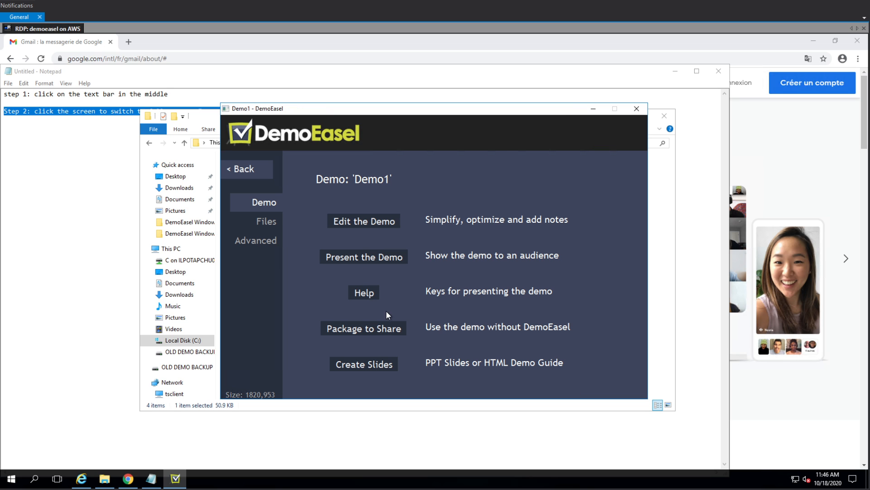
{"action": "left_click", "coordinate": [371, 328]}
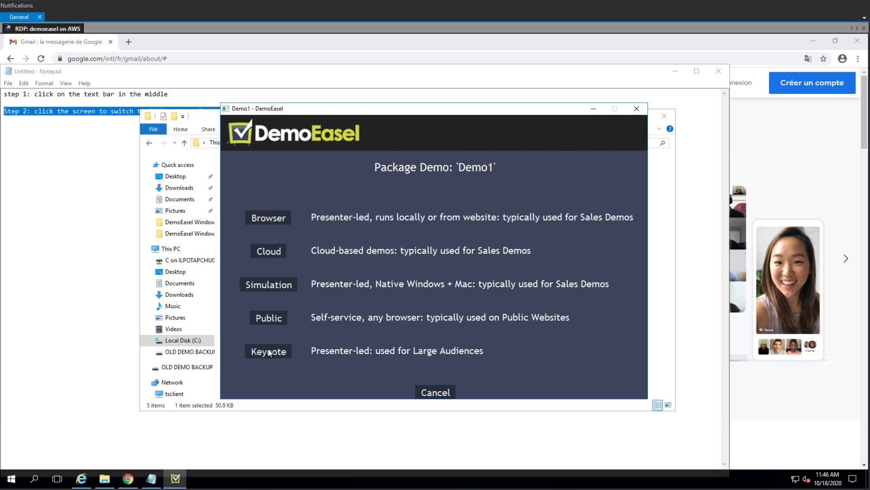
{"action": "left_click", "coordinate": [268, 352]}
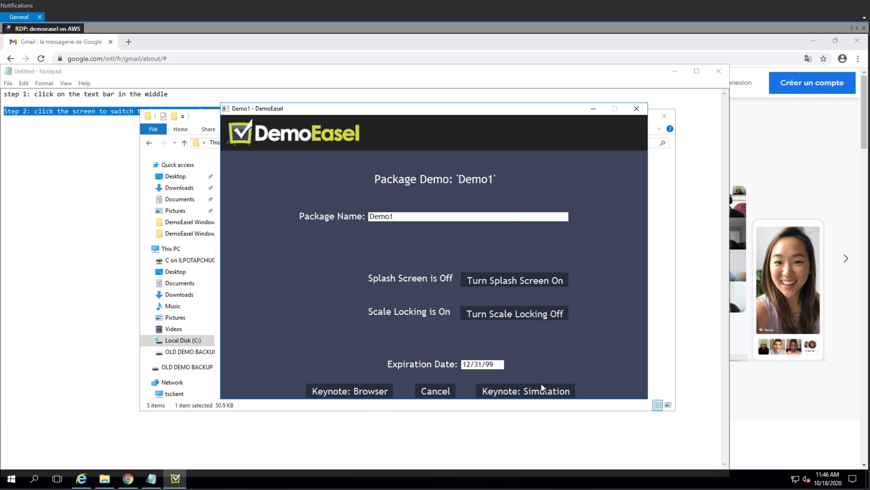
{"action": "left_click", "coordinate": [494, 392]}
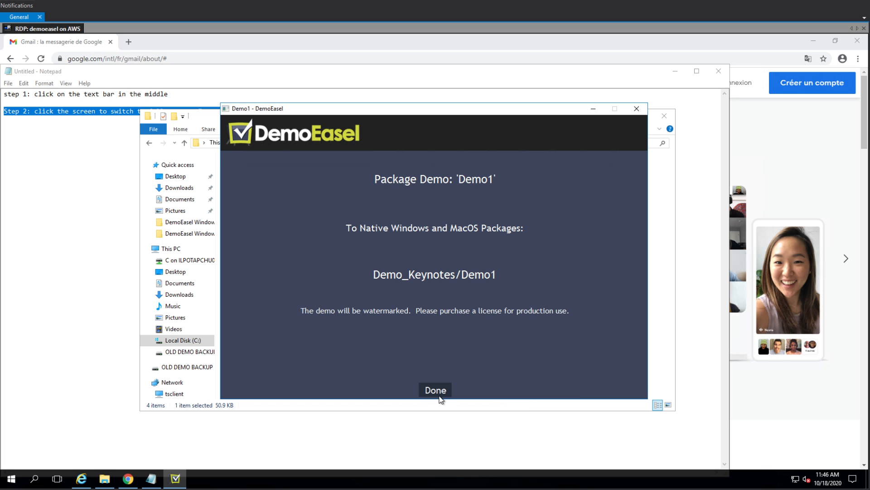
{"action": "left_click", "coordinate": [437, 391]}
{"action": "left_click", "coordinate": [269, 165]}
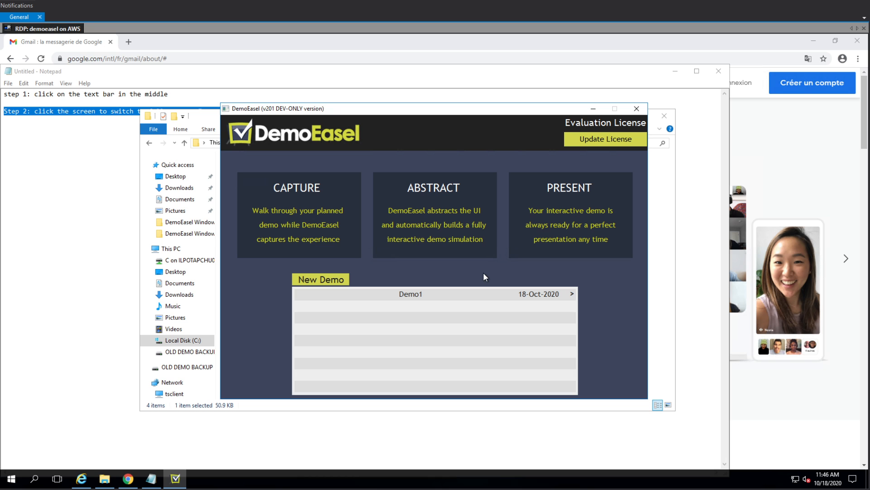
Step: Switch to File Explorer and open the Demo1 folder inside Demo_Keynotes
{"action": "left_click", "coordinate": [593, 108]}
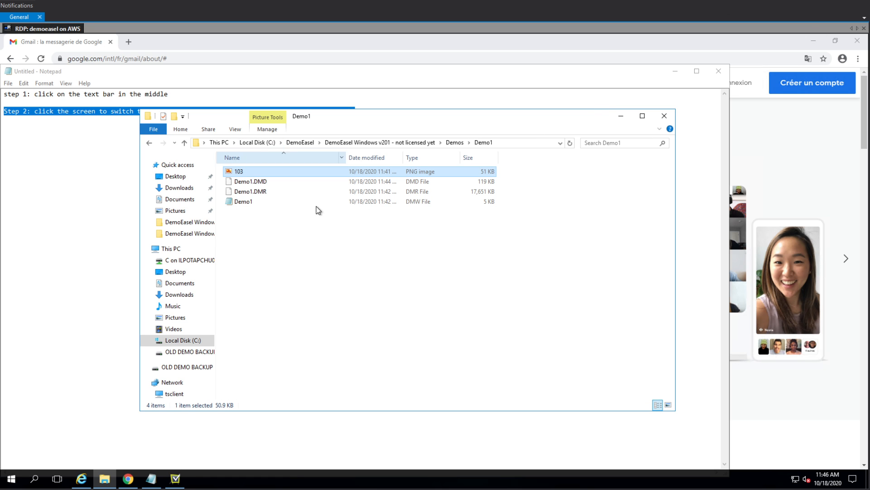
{"action": "left_click", "coordinate": [370, 143]}
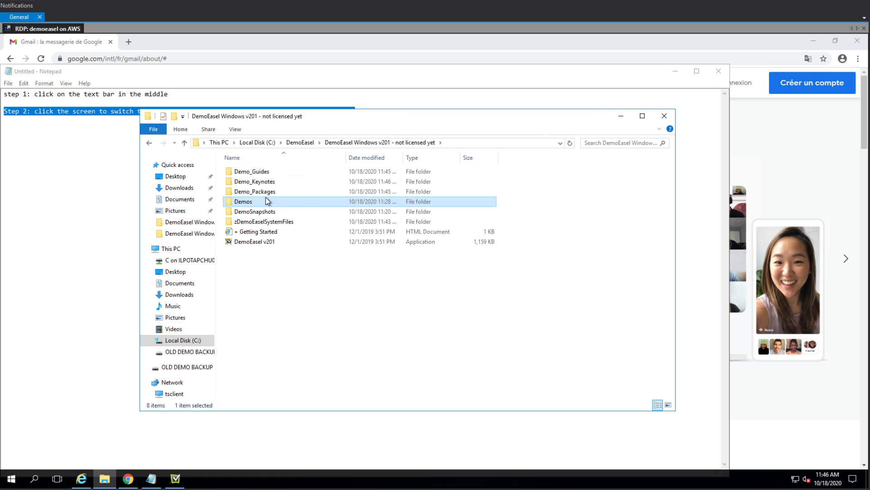
{"action": "double_click", "coordinate": [260, 182]}
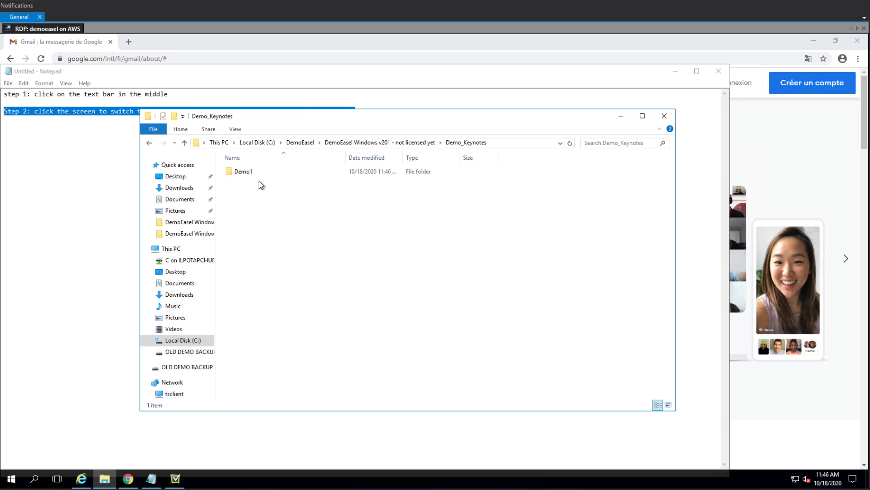
{"action": "double_click", "coordinate": [245, 172]}
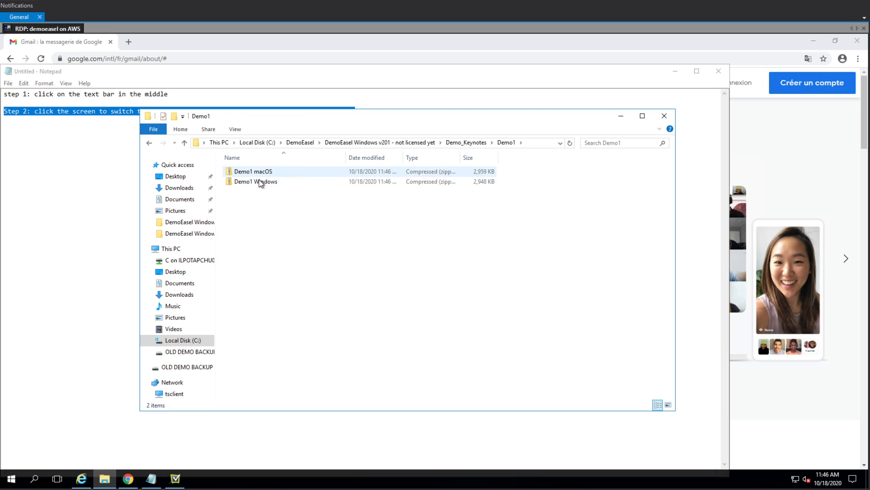
Step: Extract the Demo1 Windows archive with 7-Zip into its own "Demo1 Windows" folder
{"action": "left_click", "coordinate": [262, 182]}
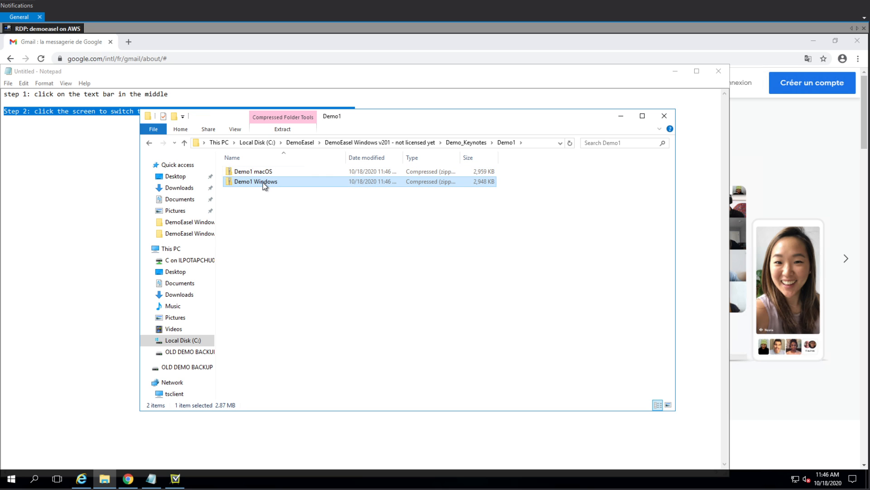
{"action": "right_click", "coordinate": [263, 183]}
{"action": "mouse_move", "coordinate": [322, 225]}
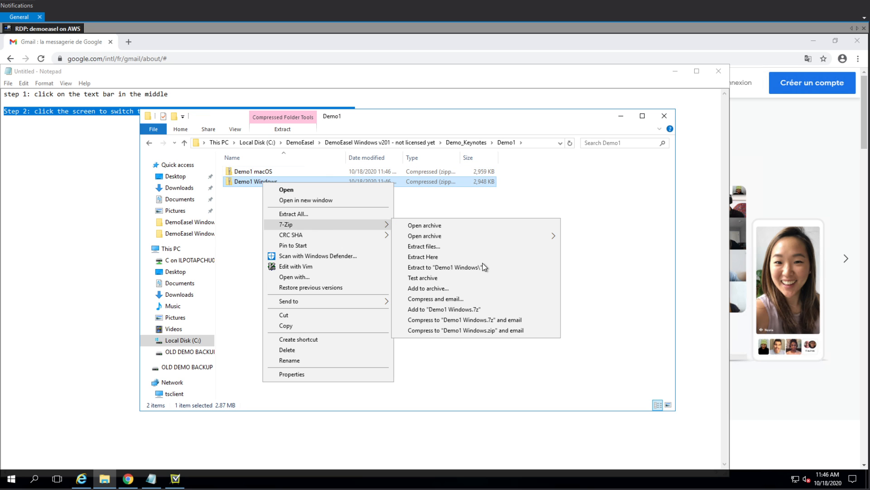
{"action": "left_click", "coordinate": [460, 268]}
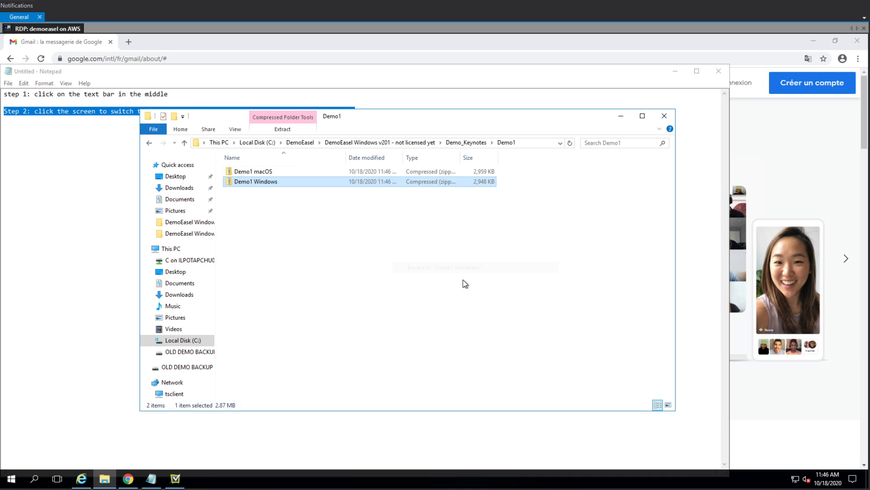
Step: Launch the Demo1 application from the Demo1 Windows archive and dismiss its evaluation and zipped-demo notices
{"action": "double_click", "coordinate": [257, 191]}
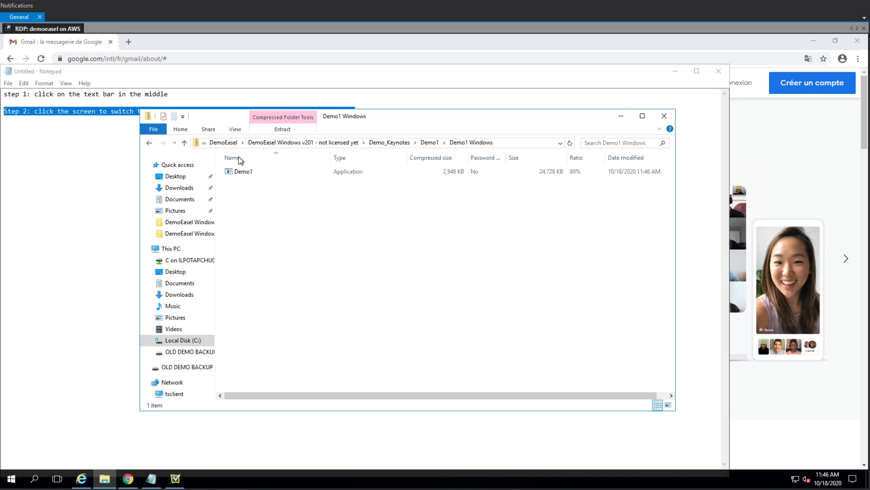
{"action": "double_click", "coordinate": [238, 174]}
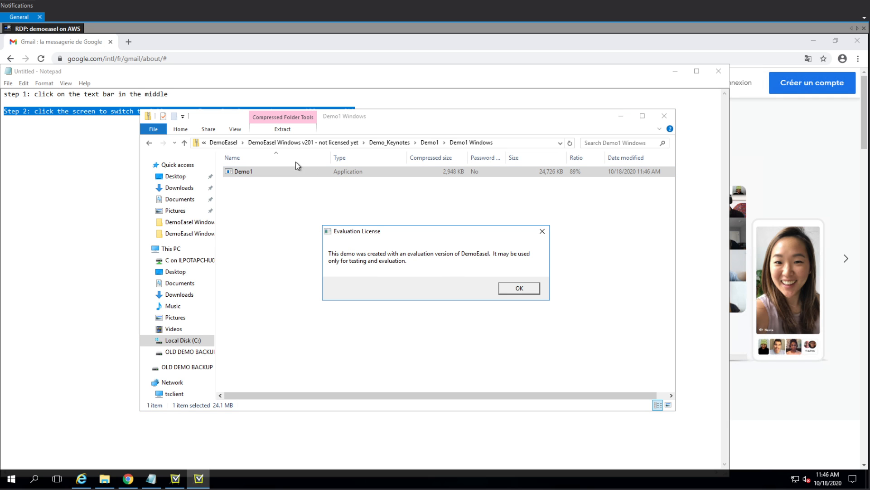
{"action": "left_click", "coordinate": [516, 289]}
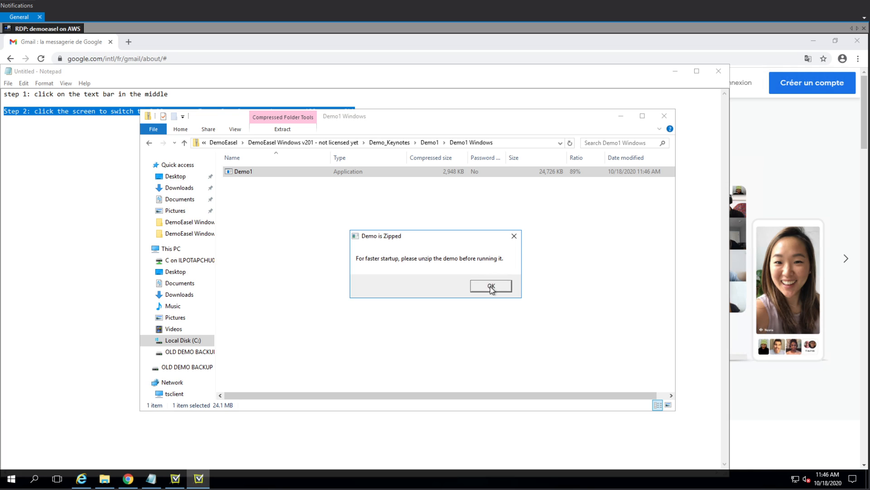
{"action": "left_click", "coordinate": [491, 285]}
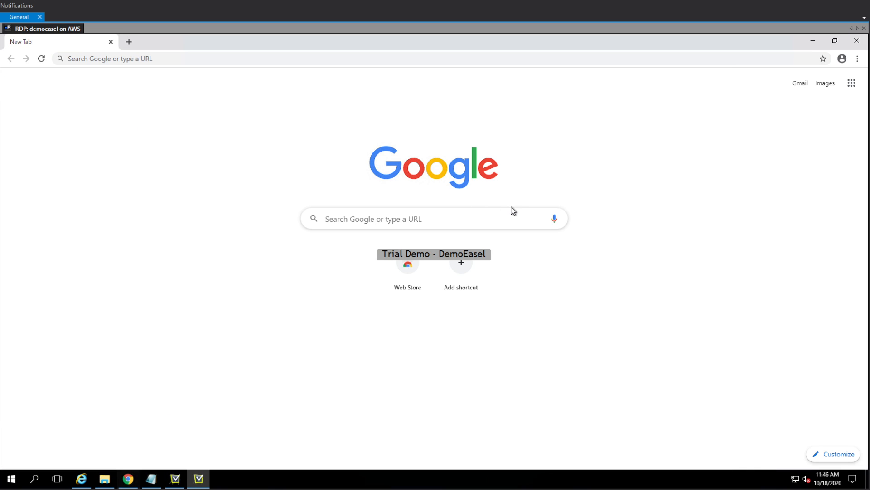
Step: Play the keynote demo through the "aslkdjaskldjklasjd" search entry, full-screen view and Gmail page, and close the demo window
{"action": "left_click", "coordinate": [375, 222]}
{"action": "type", "text": "aslkdjaskldjklasjd"}
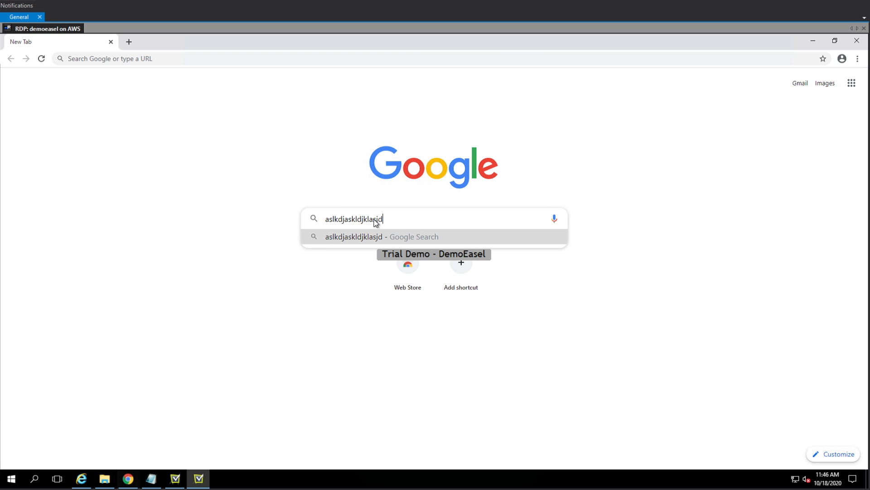
{"action": "key", "text": "F11"}
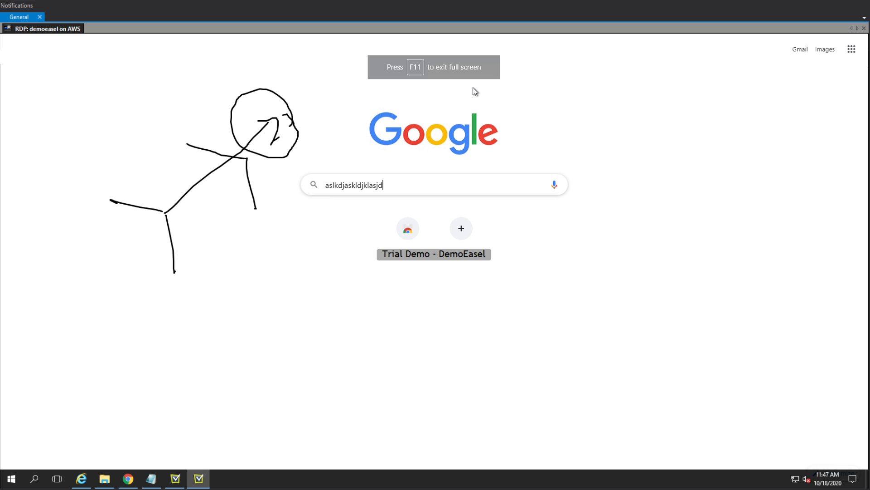
{"action": "left_click", "coordinate": [799, 50]}
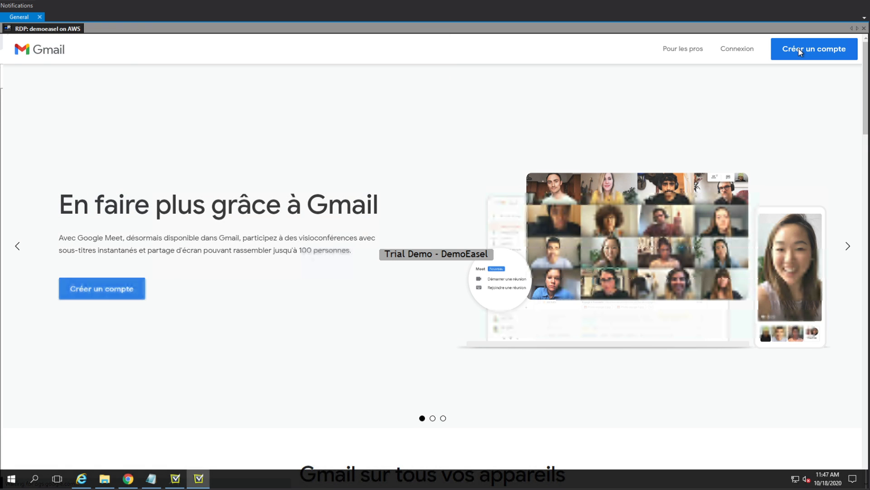
{"action": "key", "text": "F11"}
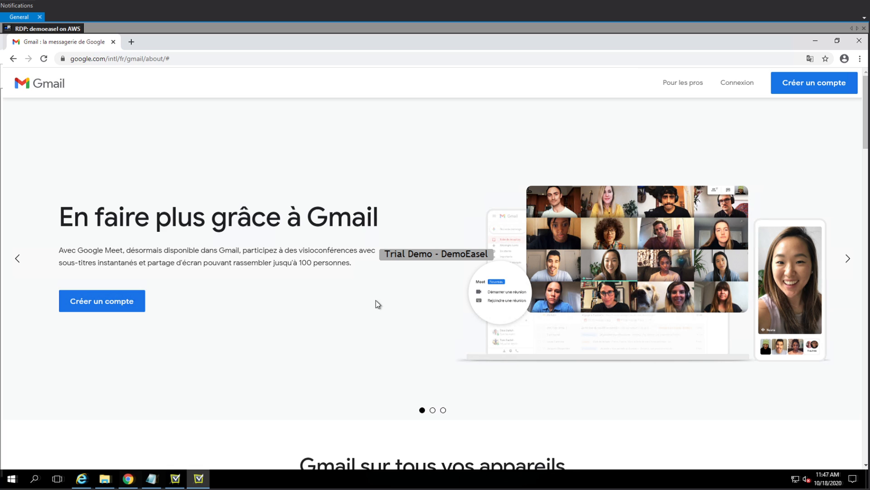
{"action": "right_click", "coordinate": [198, 478]}
{"action": "left_click", "coordinate": [206, 460]}
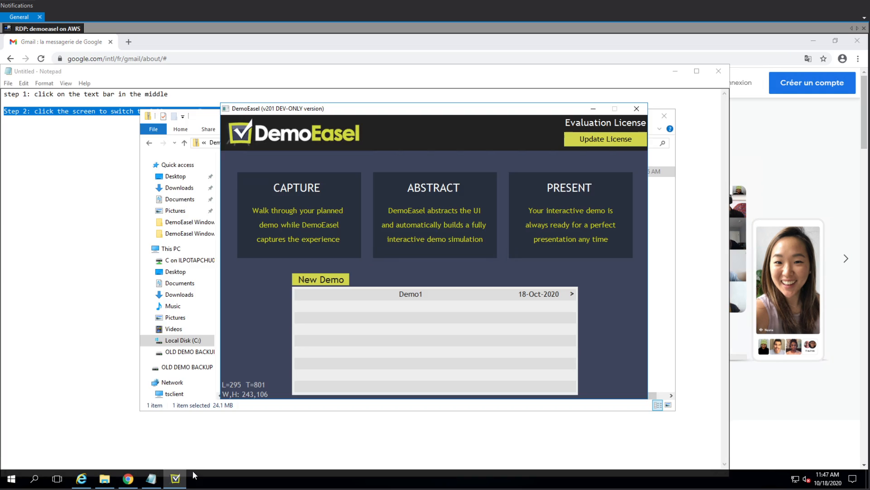
Step: Switch to File Explorer and open the Demo1 folder inside Demo_Packages
{"action": "left_click", "coordinate": [104, 480]}
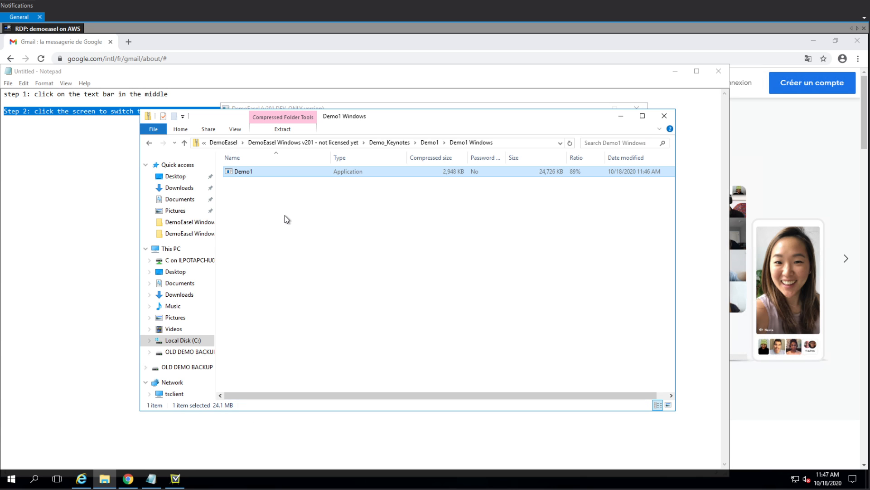
{"action": "left_click", "coordinate": [428, 138]}
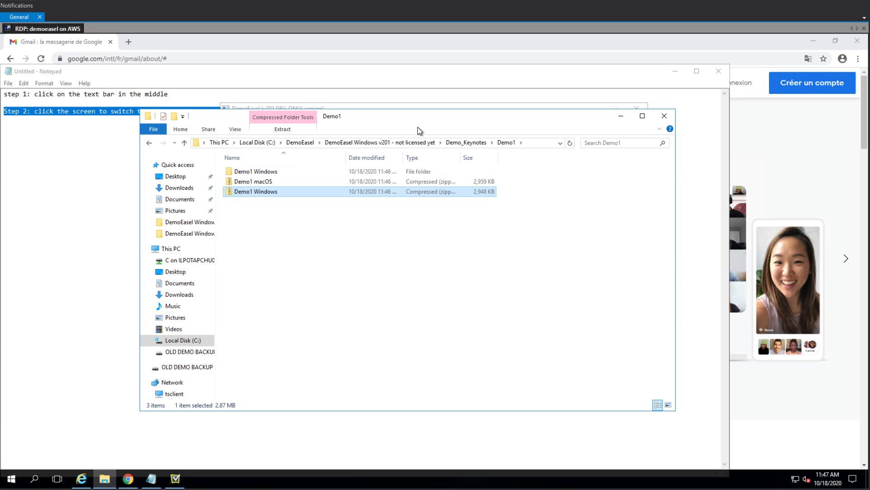
{"action": "left_click", "coordinate": [466, 143]}
{"action": "left_click", "coordinate": [424, 142]}
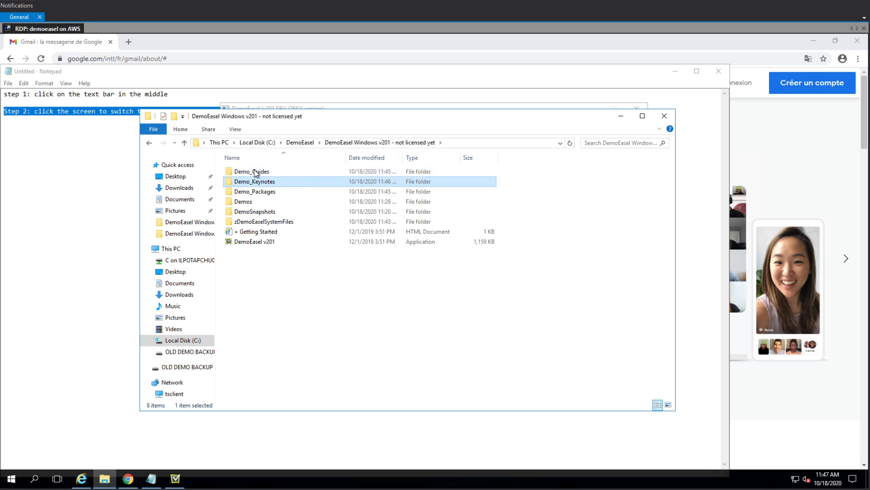
{"action": "double_click", "coordinate": [265, 195]}
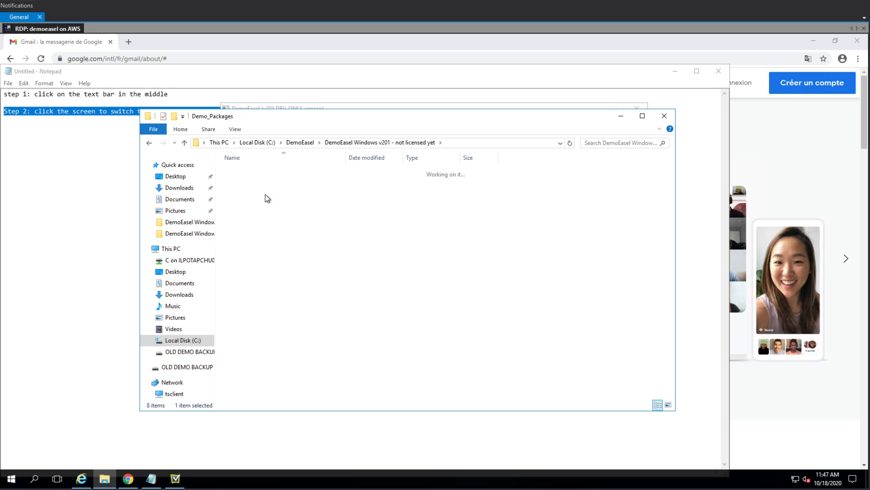
{"action": "double_click", "coordinate": [240, 173]}
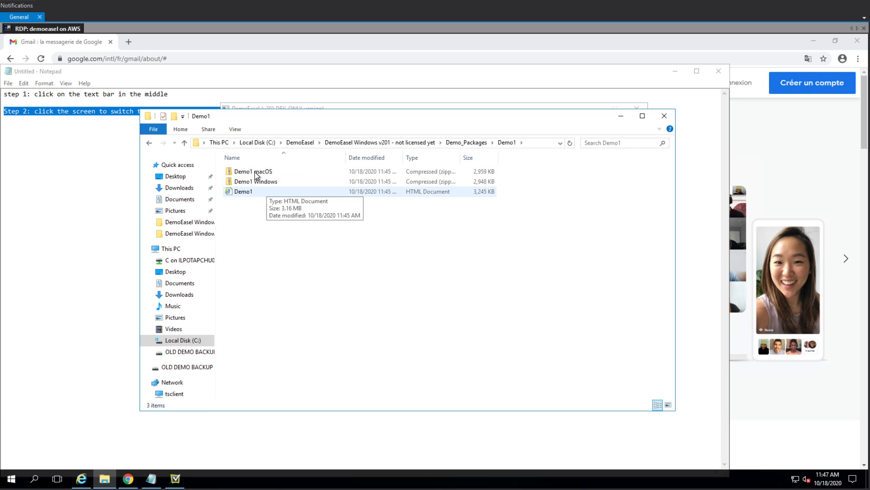
Step: Open the Demo1 HTML document in full-screen Chrome and complete the guided demo's first step at the search bar
{"action": "double_click", "coordinate": [239, 190]}
{"action": "left_click", "coordinate": [394, 254]}
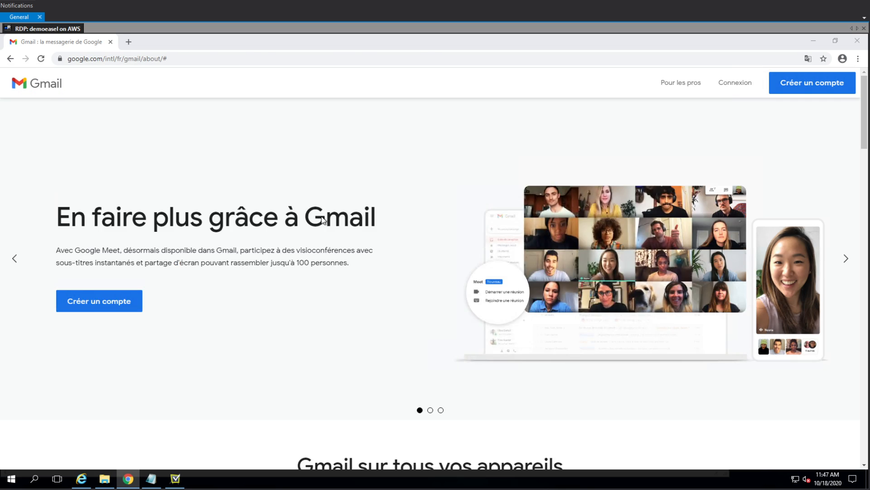
{"action": "left_click", "coordinate": [518, 119]}
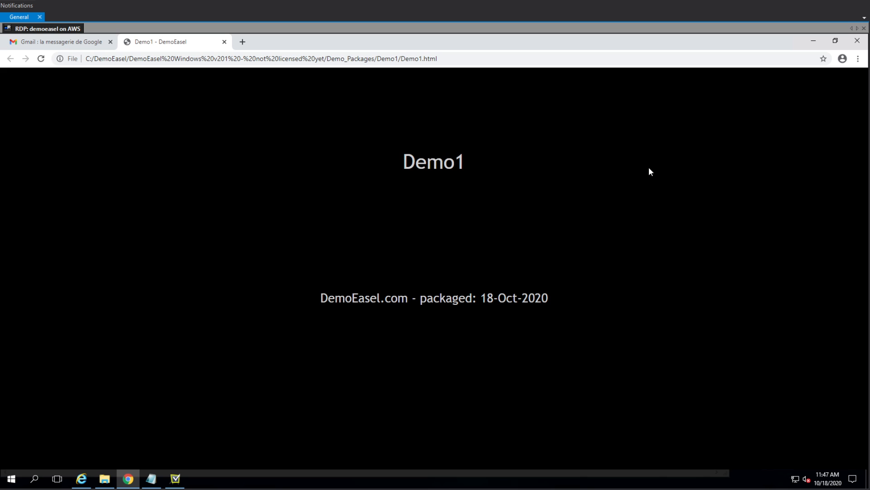
{"action": "key", "text": "F11"}
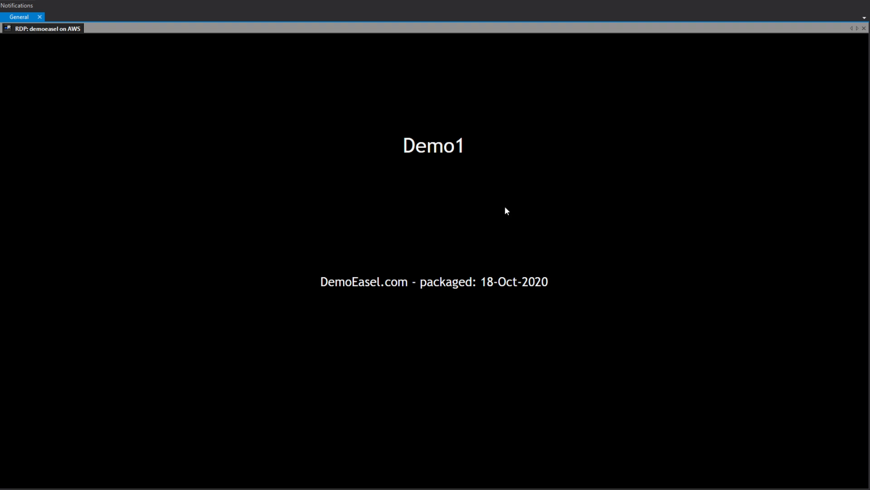
{"action": "left_click", "coordinate": [453, 223]}
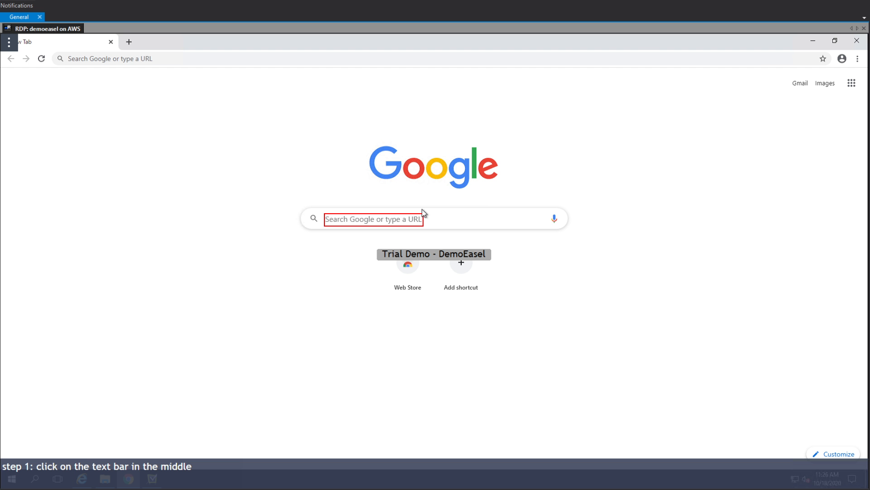
{"action": "left_click", "coordinate": [391, 221]}
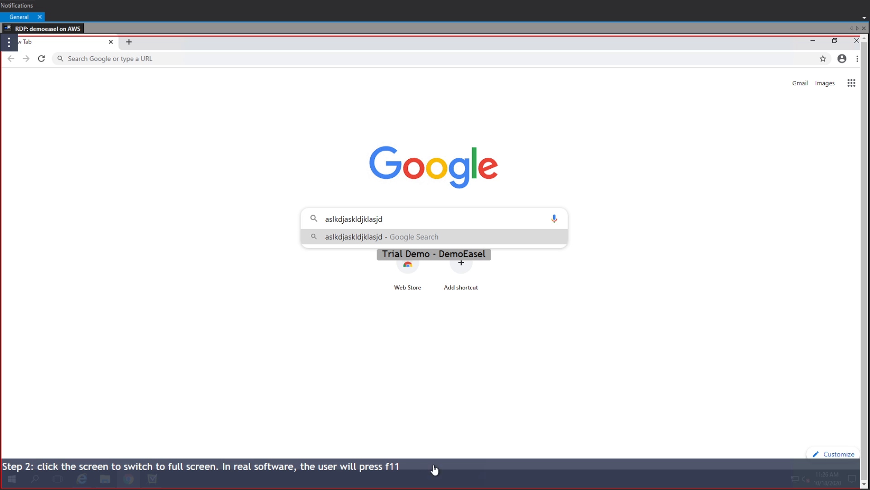
{"action": "left_click", "coordinate": [518, 385]}
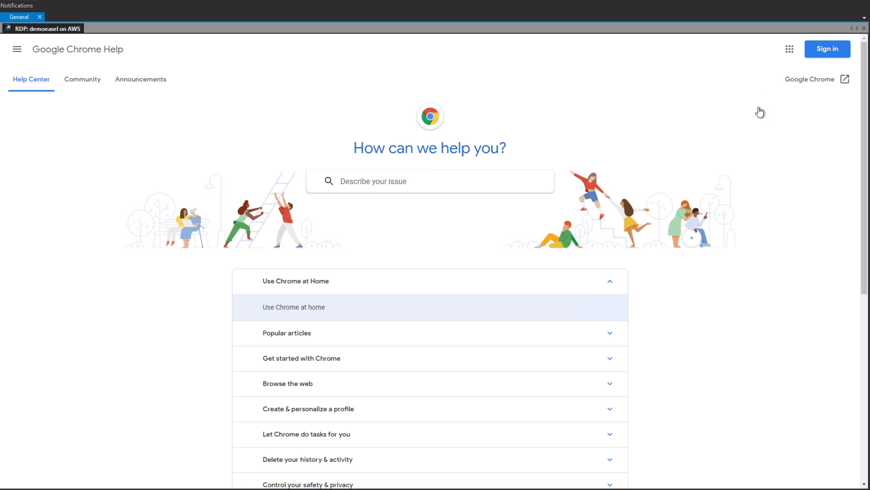
{"action": "key", "text": "F11"}
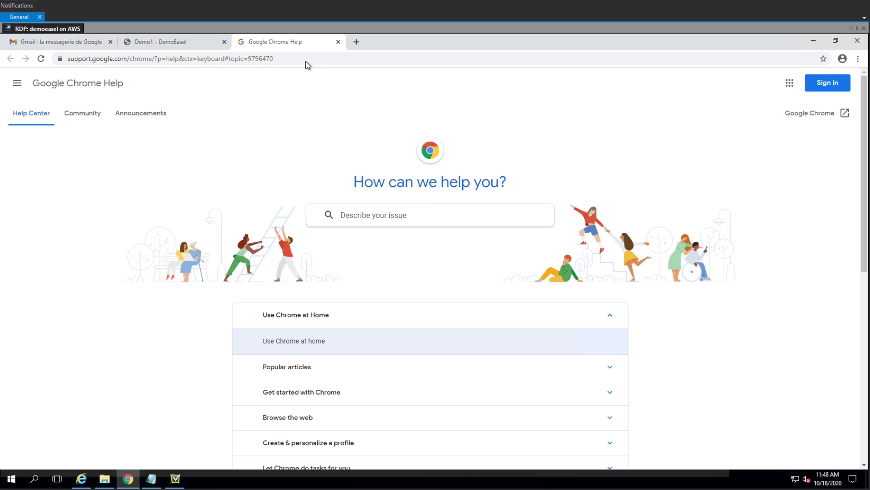
{"action": "left_click", "coordinate": [338, 43]}
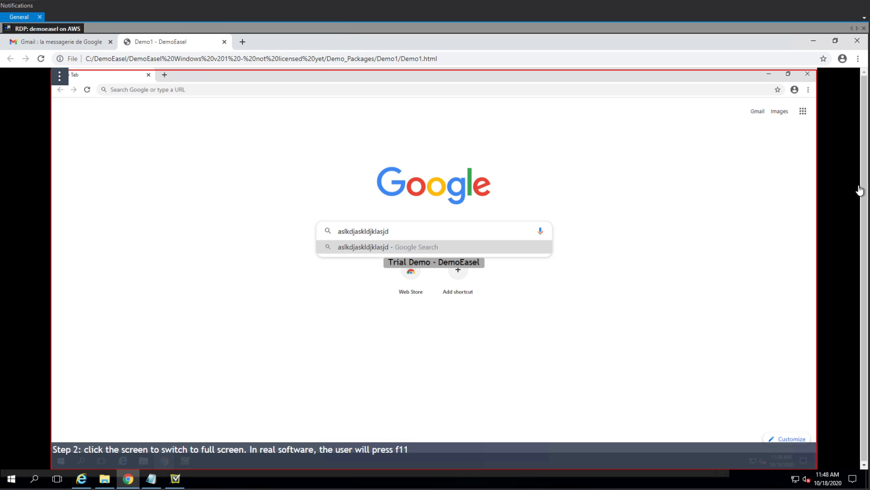
{"action": "left_click", "coordinate": [849, 177]}
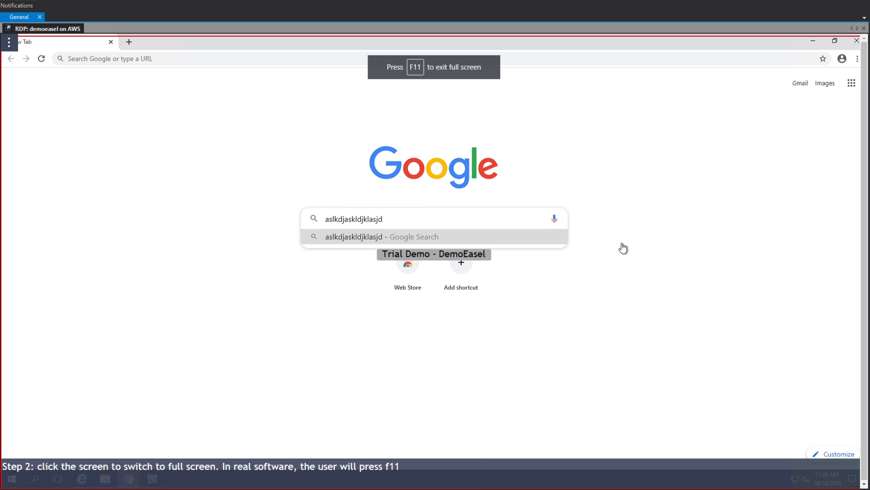
Step: Complete the HTML demo's remaining guided steps up to the Gmail page, and close Chrome
{"action": "left_click", "coordinate": [329, 199]}
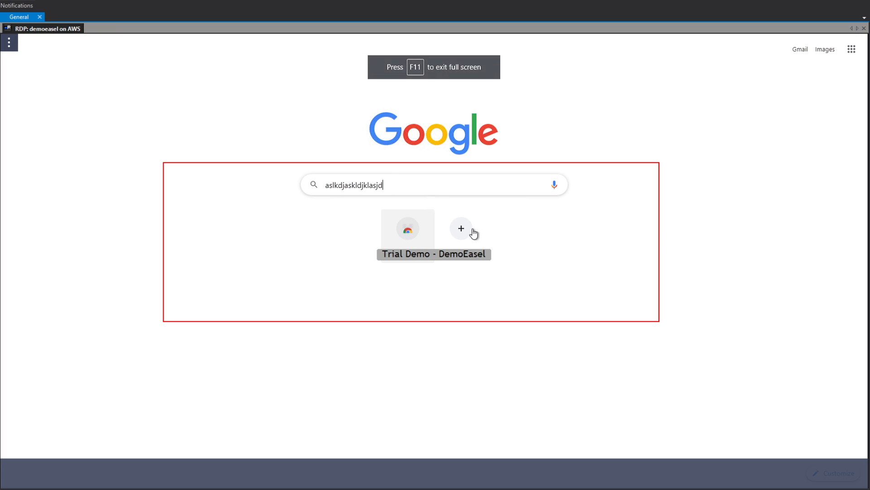
{"action": "left_click", "coordinate": [527, 222]}
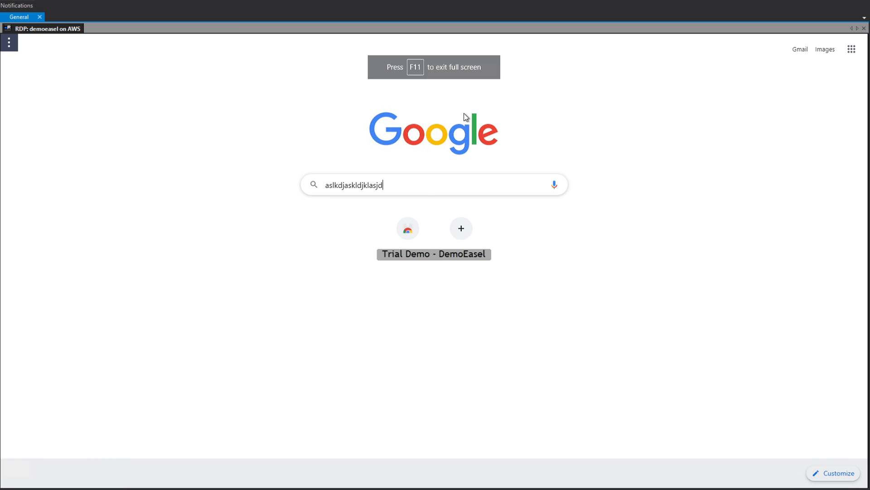
{"action": "left_click", "coordinate": [405, 119]}
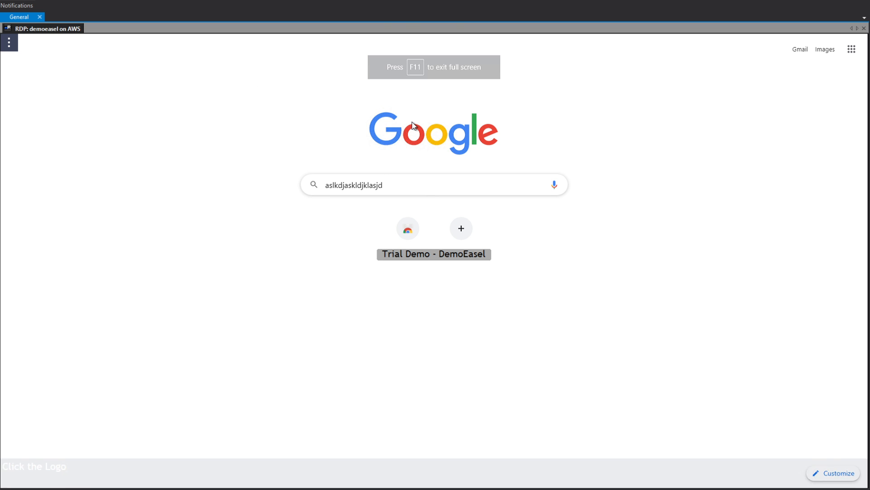
{"action": "left_click", "coordinate": [796, 56]}
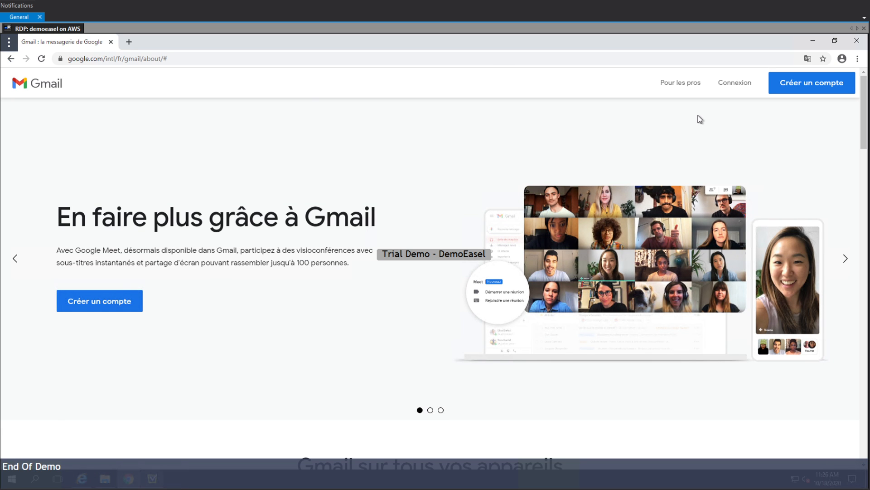
{"action": "key", "text": "Escape"}
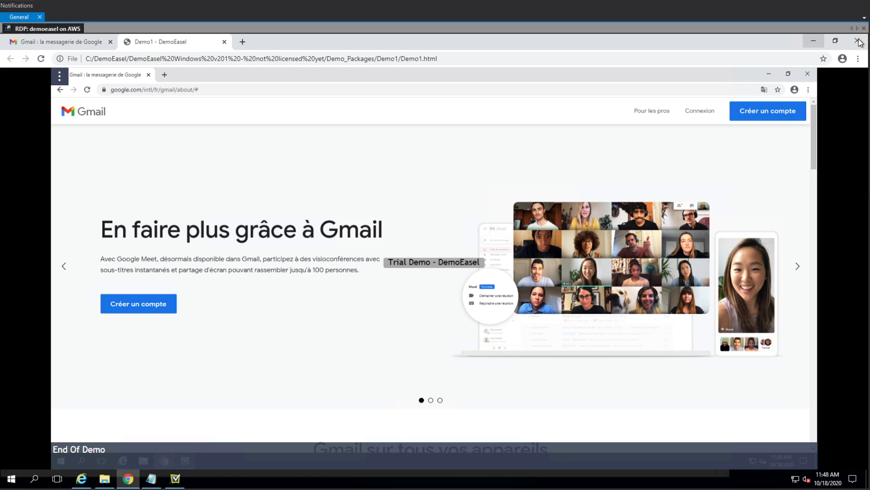
{"action": "left_click", "coordinate": [856, 41]}
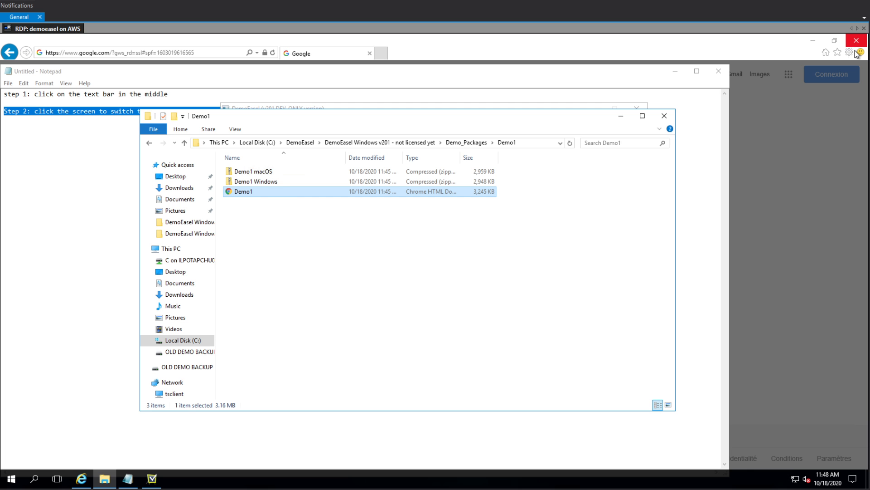
Step: Extract the packaged Demo1 Windows archive with 7-Zip directly into the current Demo1 folder
{"action": "right_click", "coordinate": [251, 181]}
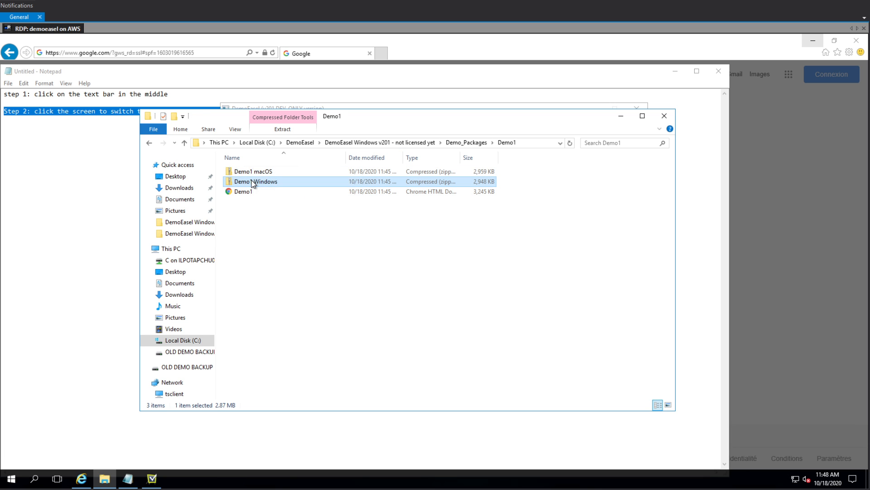
{"action": "mouse_move", "coordinate": [339, 220]}
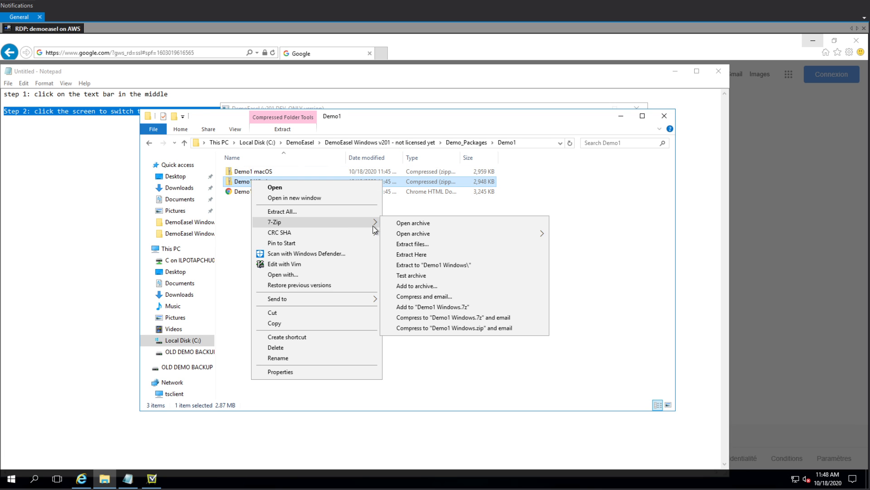
{"action": "left_click", "coordinate": [416, 254]}
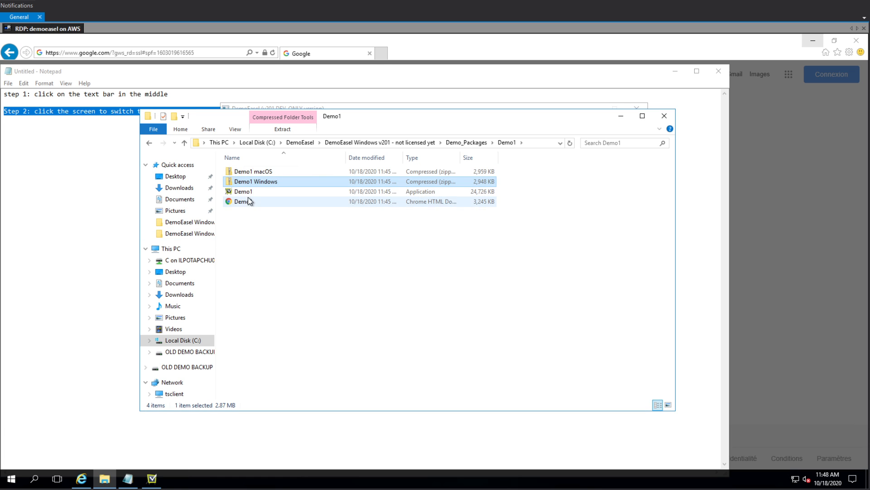
Step: Launch the extracted Demo1 application, dismiss its evaluation license notice and start the guided demo
{"action": "left_click", "coordinate": [247, 194]}
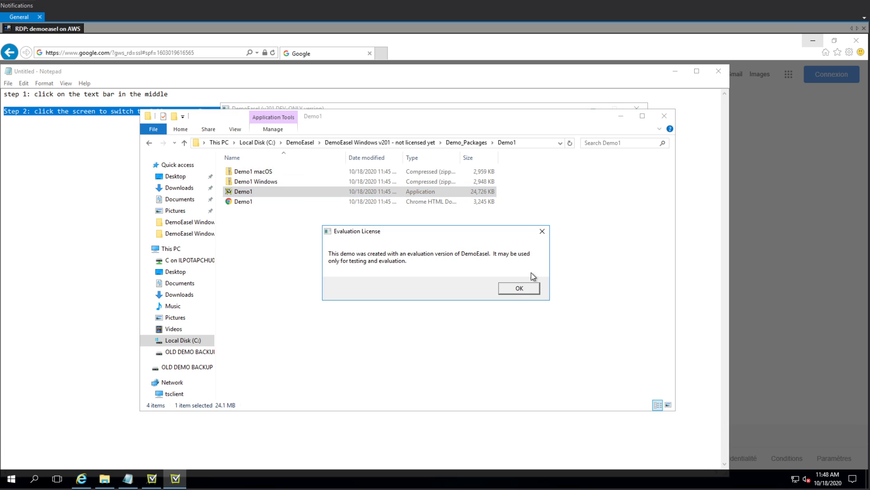
{"action": "left_click", "coordinate": [526, 289]}
{"action": "left_click", "coordinate": [455, 295]}
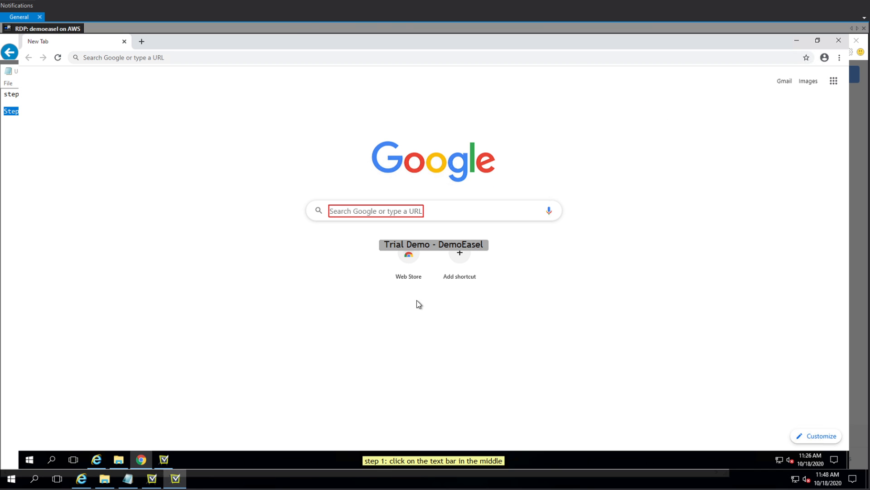
Step: Play the guided Windows demo through the search bar, full-screen, highlighted area, Google logo and Gmail steps
{"action": "left_click", "coordinate": [367, 208]}
{"action": "type", "text": "aslkdjaskldjklasjd"}
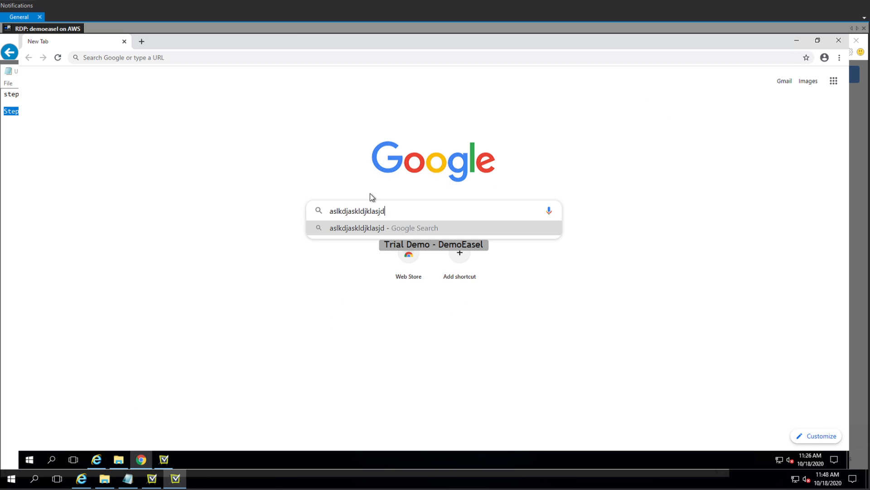
{"action": "left_click", "coordinate": [241, 268]}
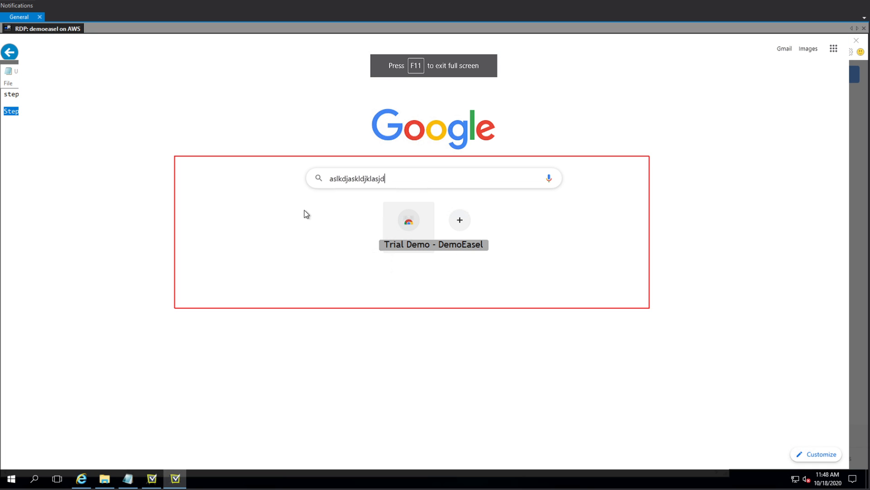
{"action": "left_click", "coordinate": [342, 234]}
{"action": "left_click", "coordinate": [458, 137]}
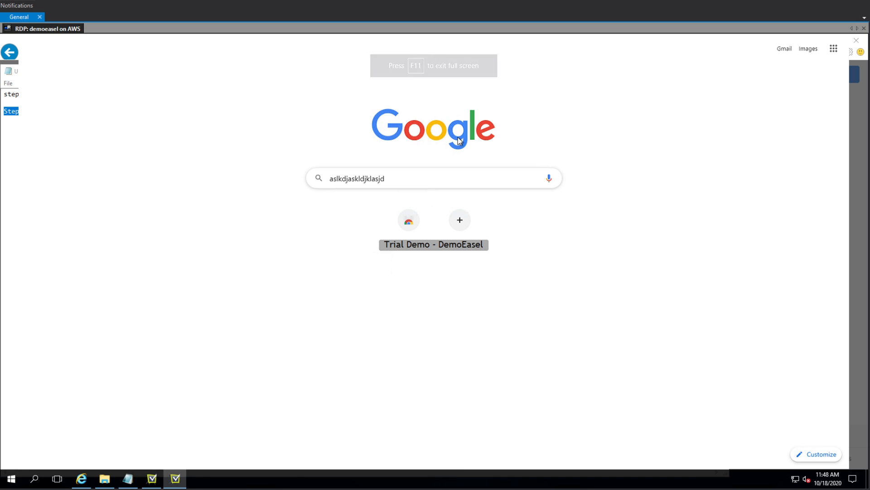
{"action": "left_click", "coordinate": [783, 48]}
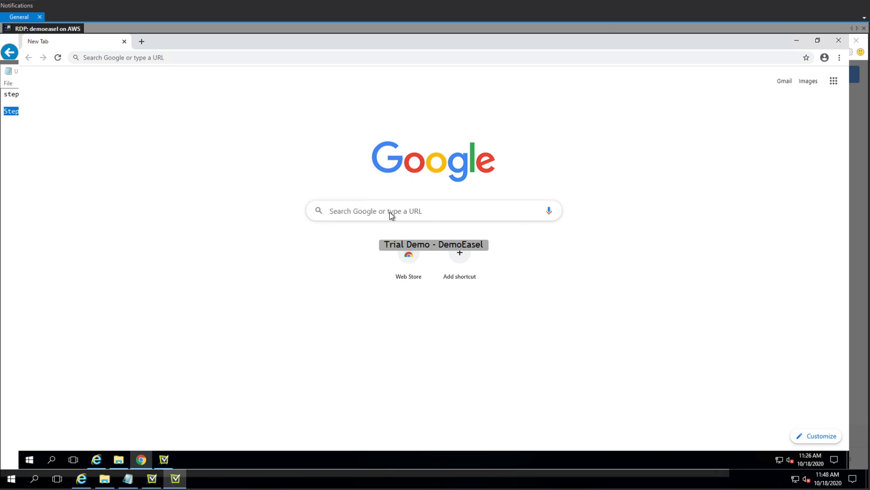
Step: Run the search bar step of the Windows demo without guidance, entering "aslkdjaskldjklasjd", and exit the demo
{"action": "left_click", "coordinate": [377, 210]}
{"action": "type", "text": "aslkdjaskldjklasjd"}
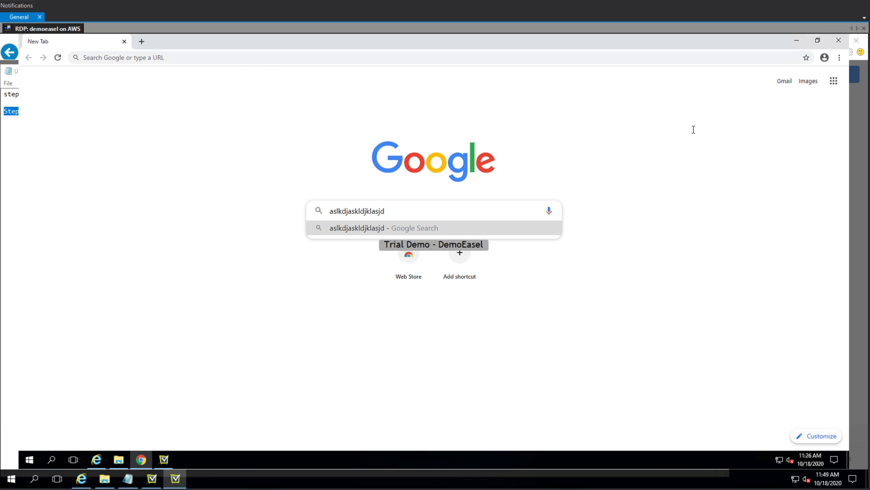
{"action": "key", "text": "Escape"}
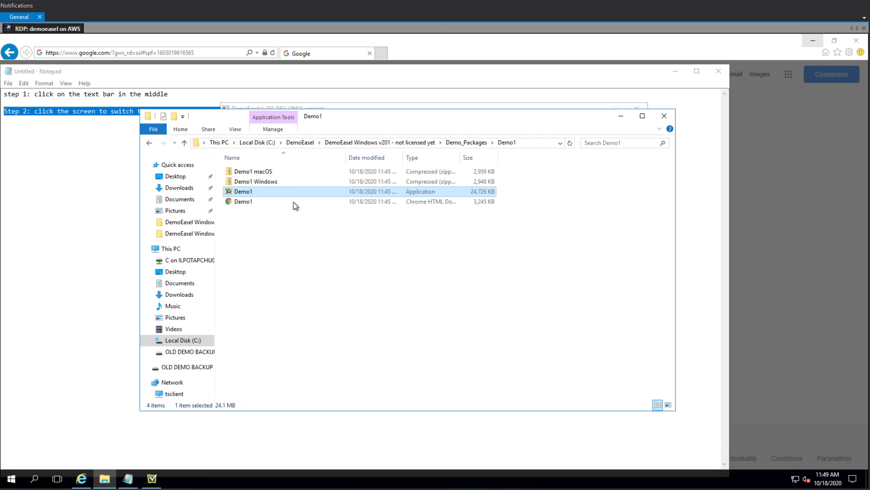
Step: Go back to the DemoEasel Windows v201 folder and open its Demo_Guides folder
{"action": "left_click", "coordinate": [467, 143]}
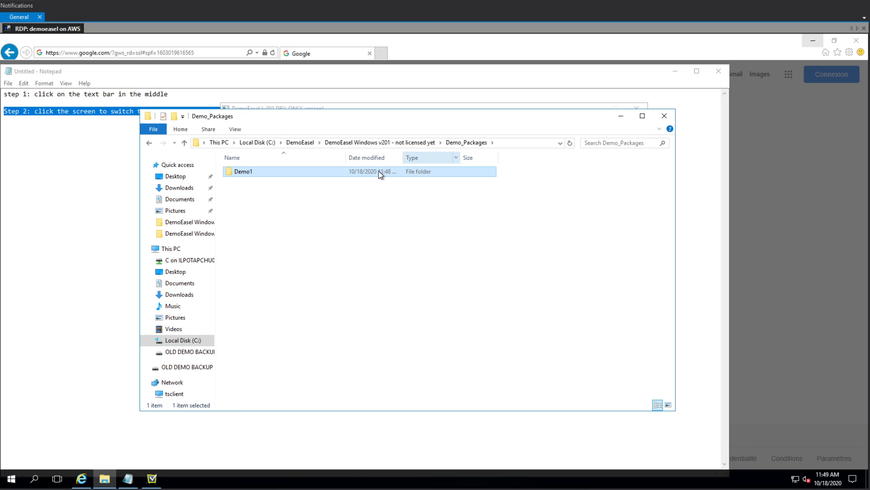
{"action": "left_click", "coordinate": [431, 143]}
{"action": "double_click", "coordinate": [266, 173]}
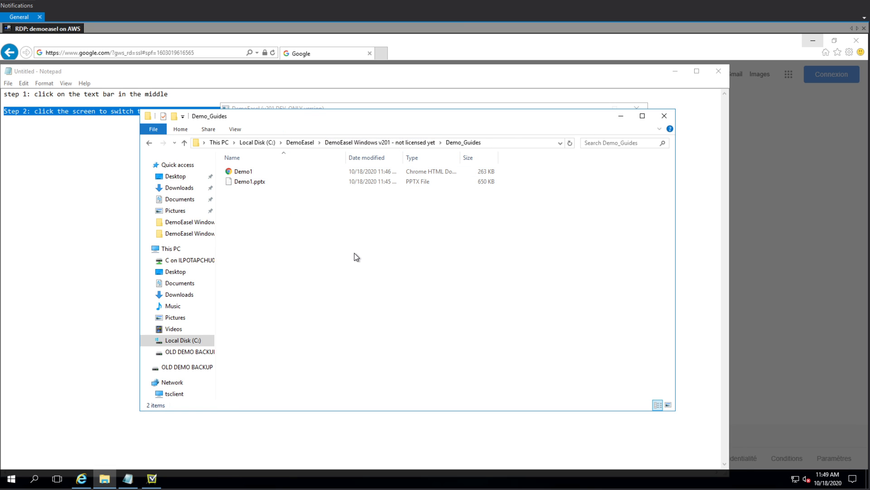